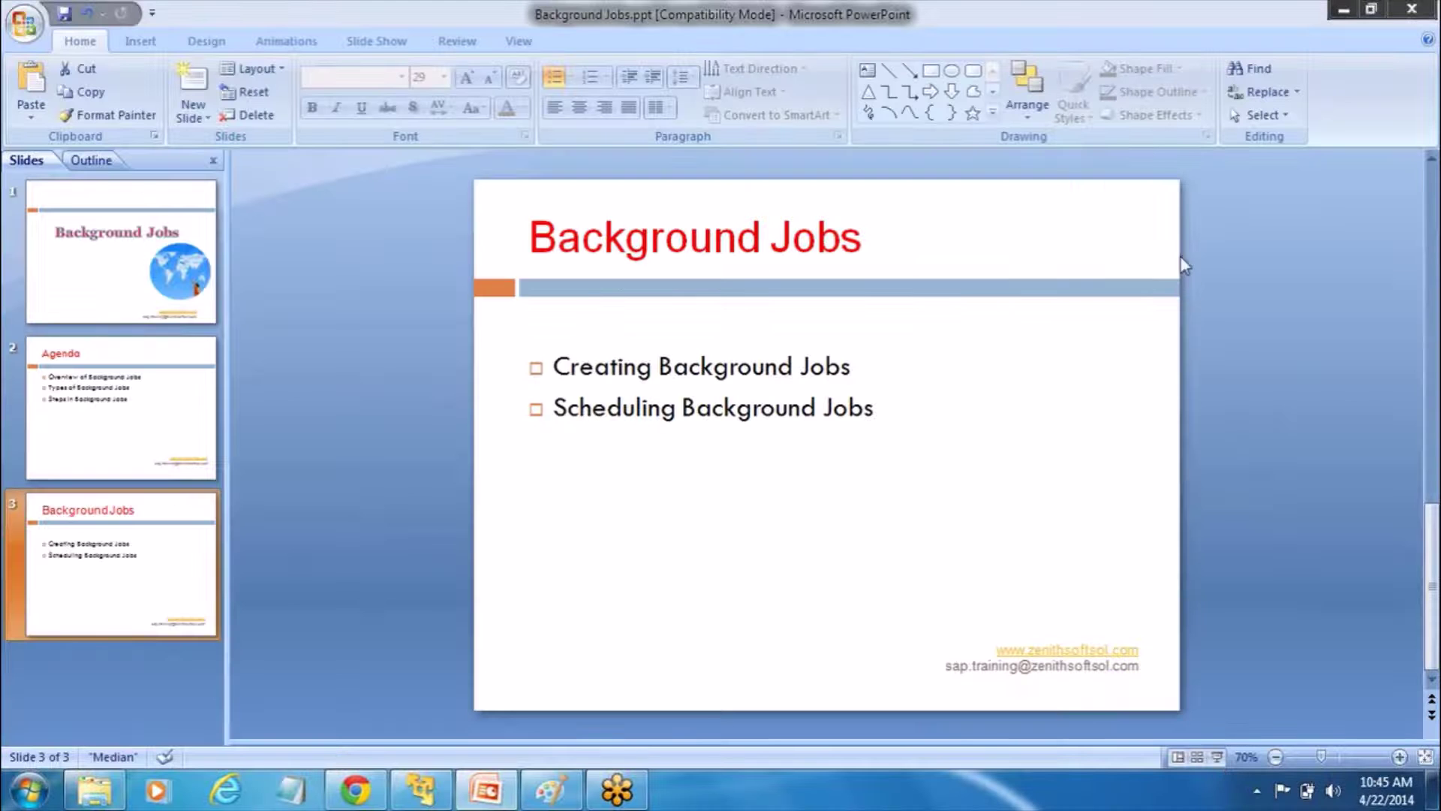
Present the Background Jobs slide full screen, then switch to SAP in VMware Player
{"action": "left_click", "coordinate": [1220, 758]}
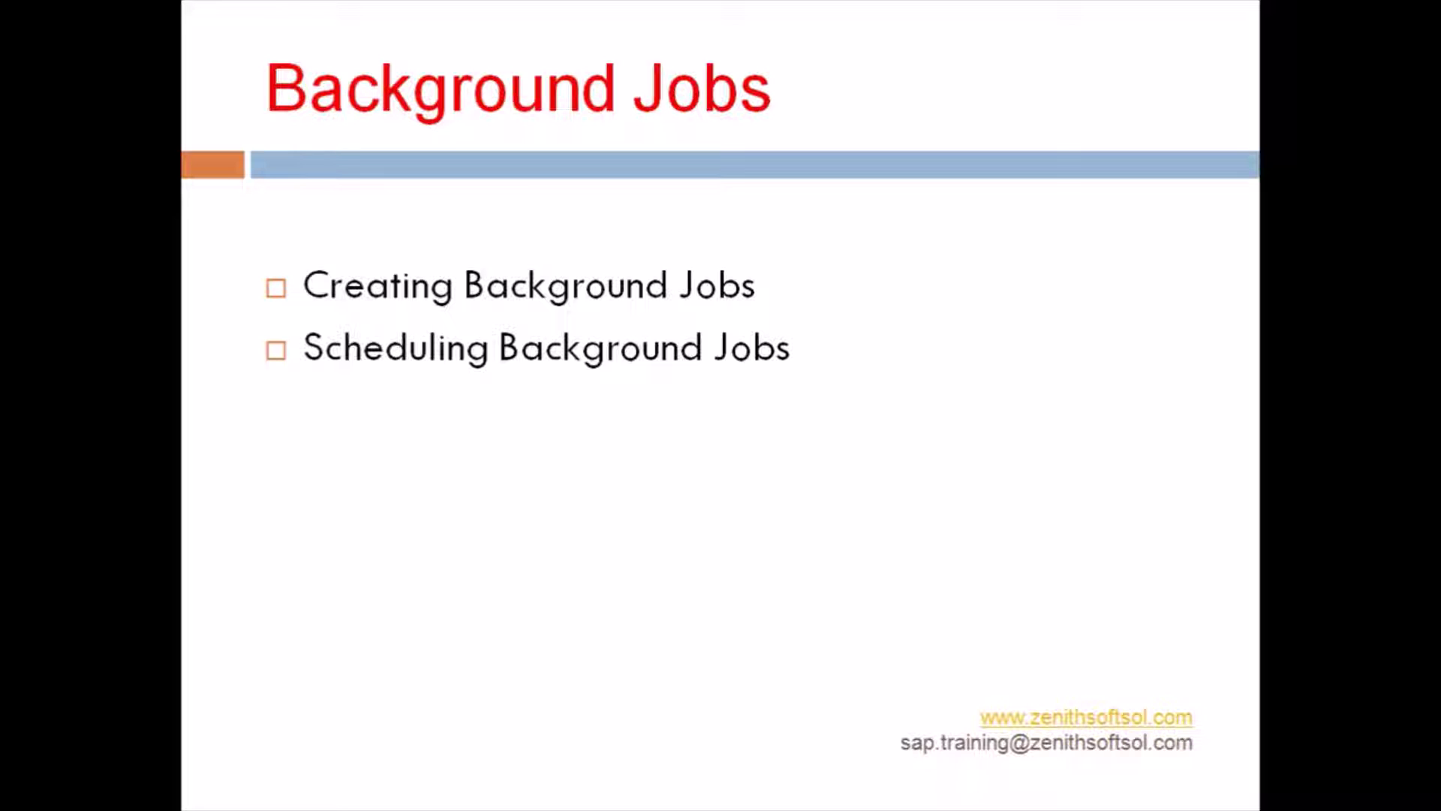
{"action": "key", "text": "Right"}
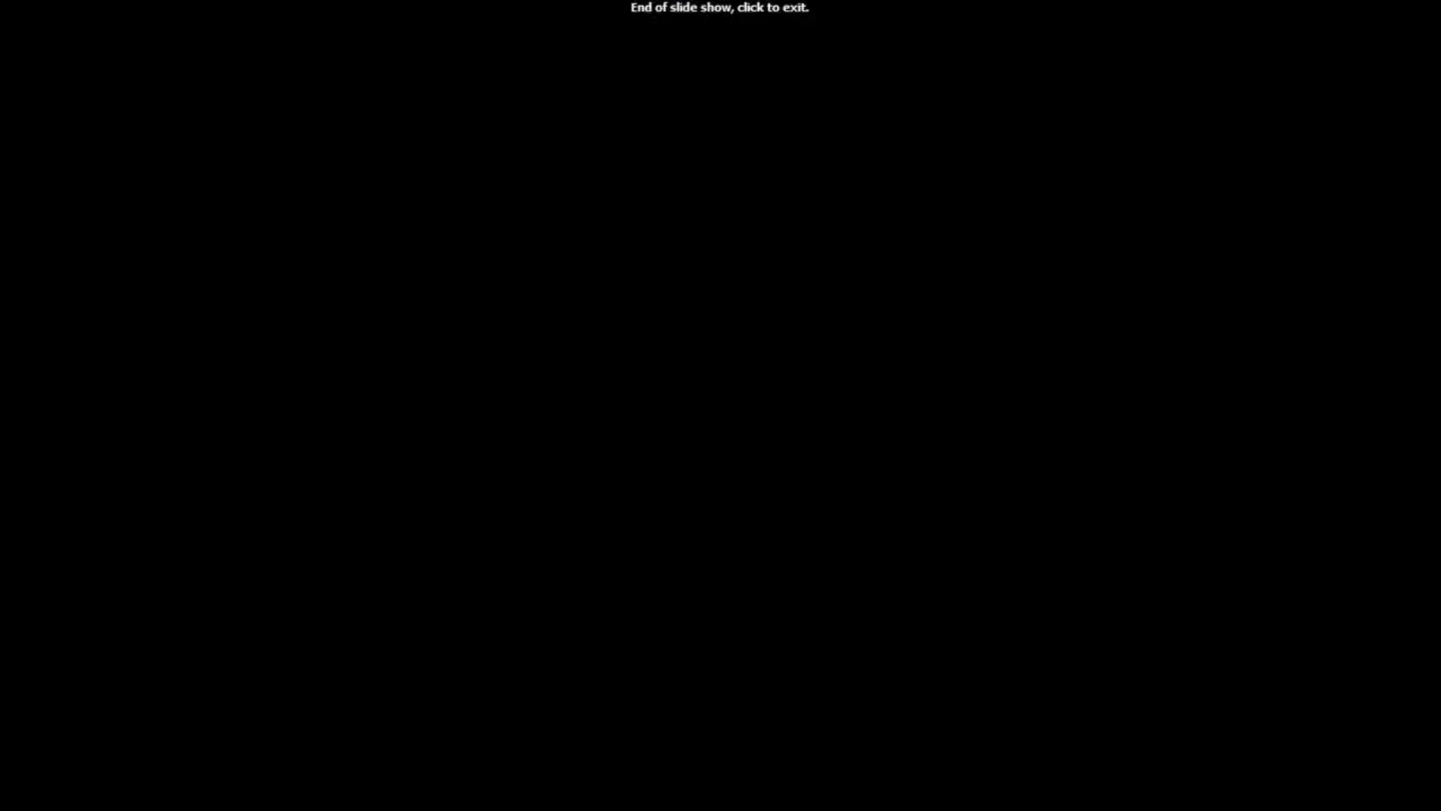
{"action": "key", "text": "Left"}
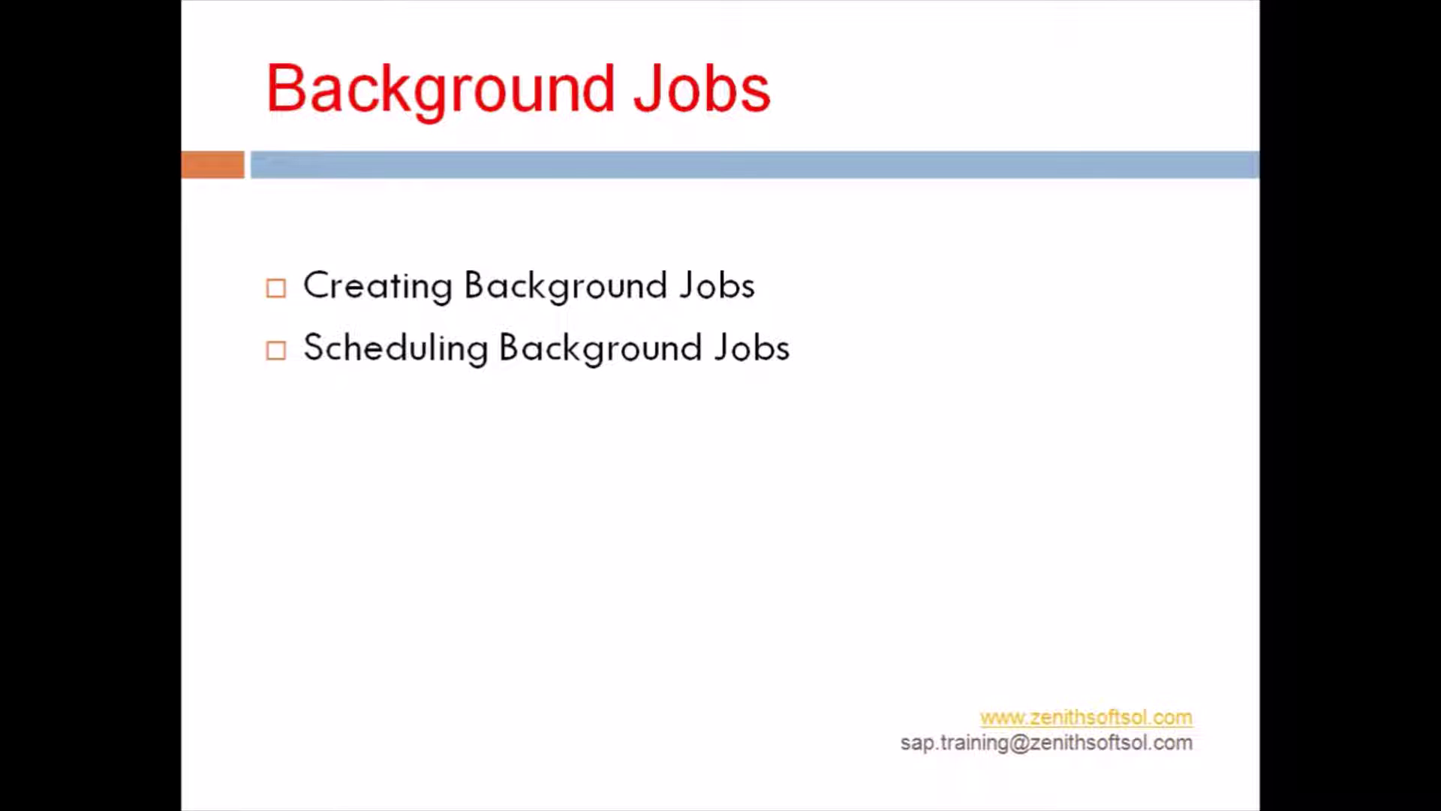
{"action": "key", "text": "super"}
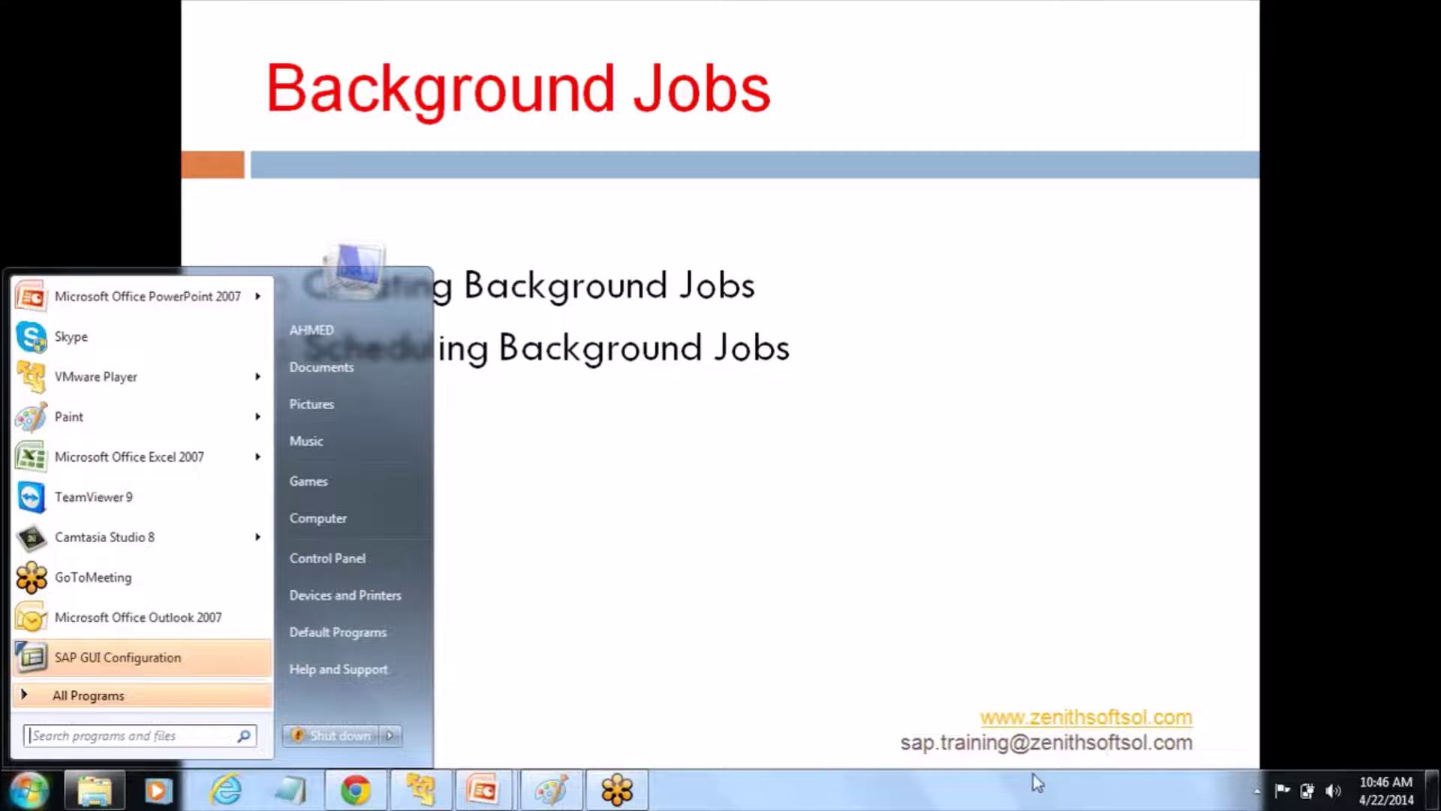
{"action": "left_click", "coordinate": [425, 790]}
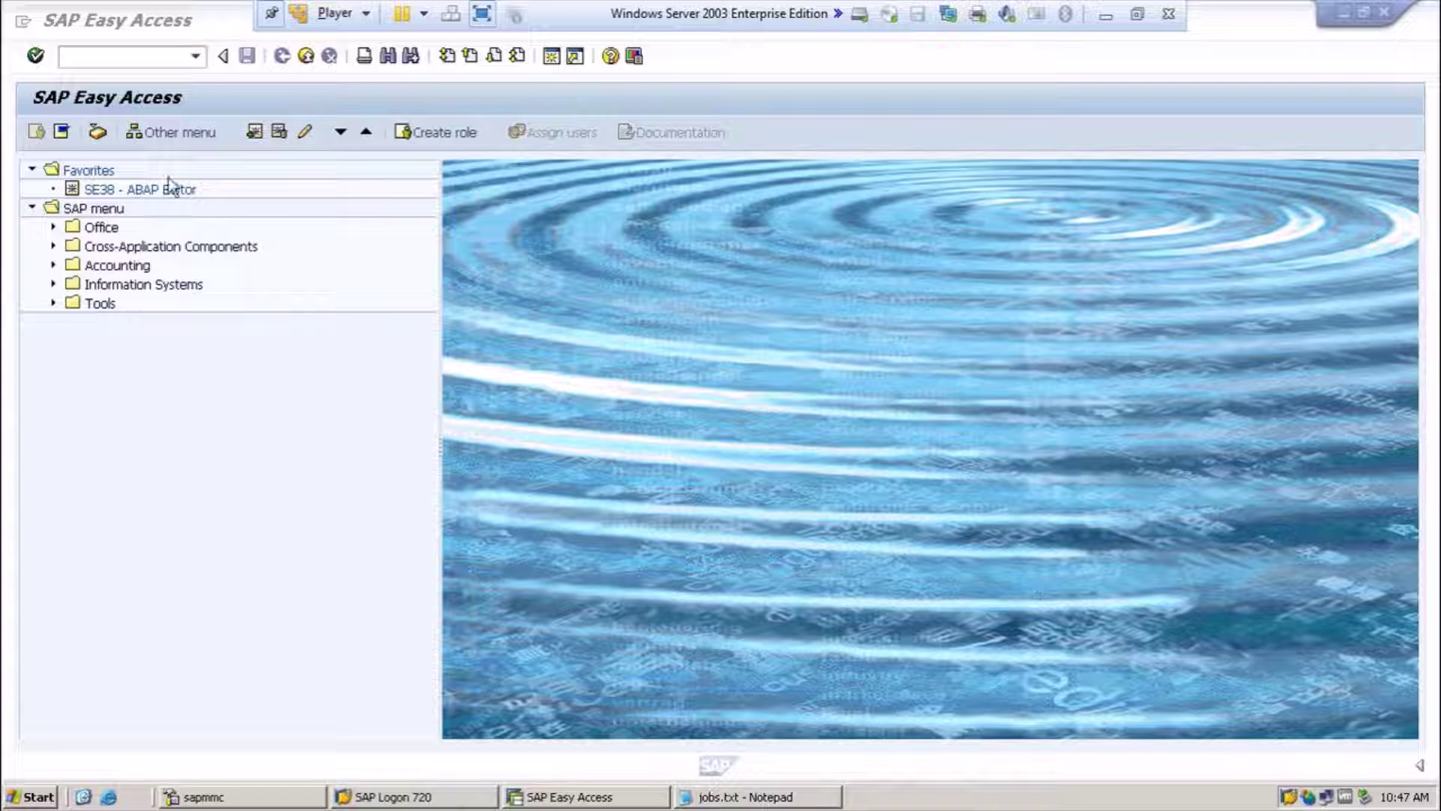
Run transaction SM36 to reach the Define Background Job screen
{"action": "left_click", "coordinate": [113, 59]}
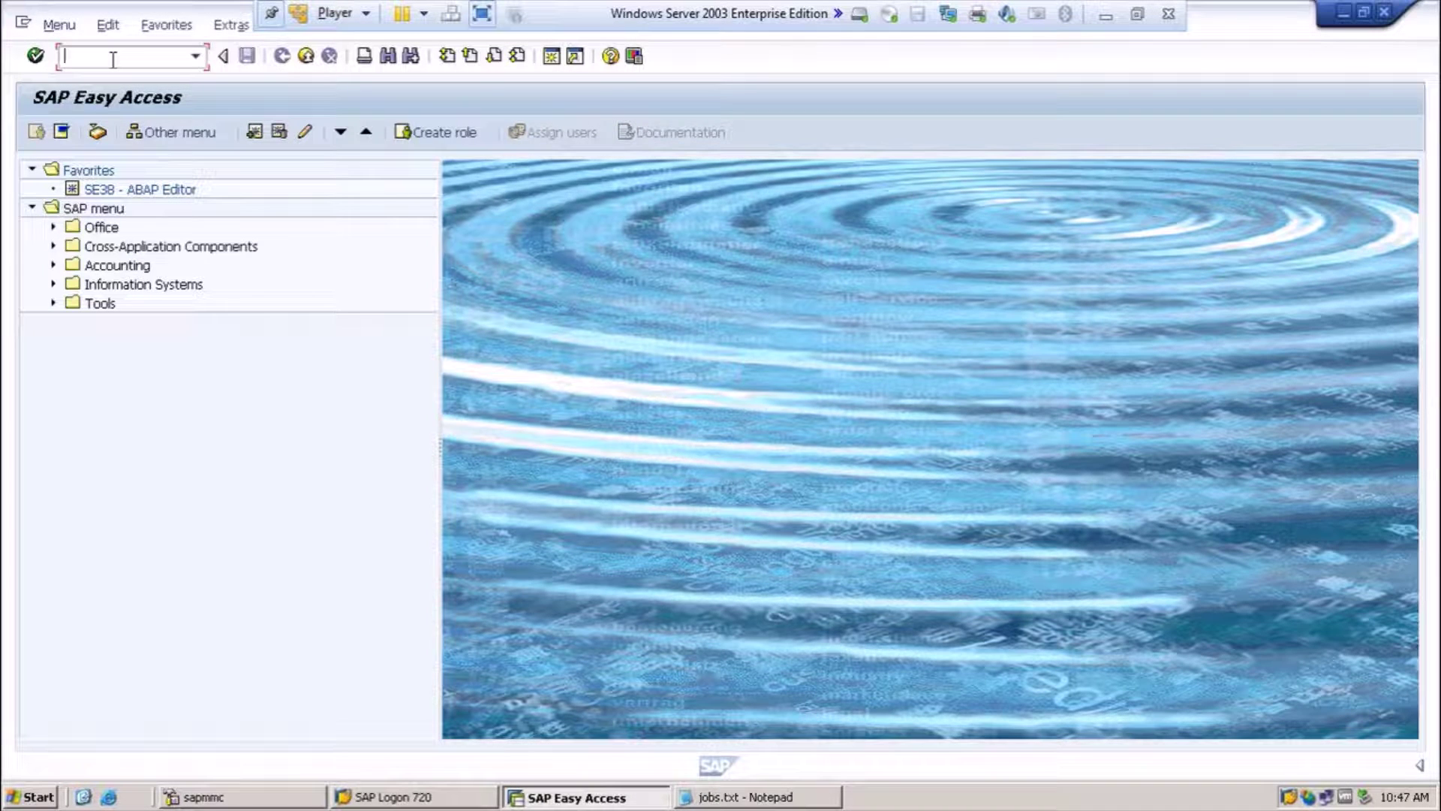
{"action": "type", "text": "SM36"}
{"action": "key", "text": "Return"}
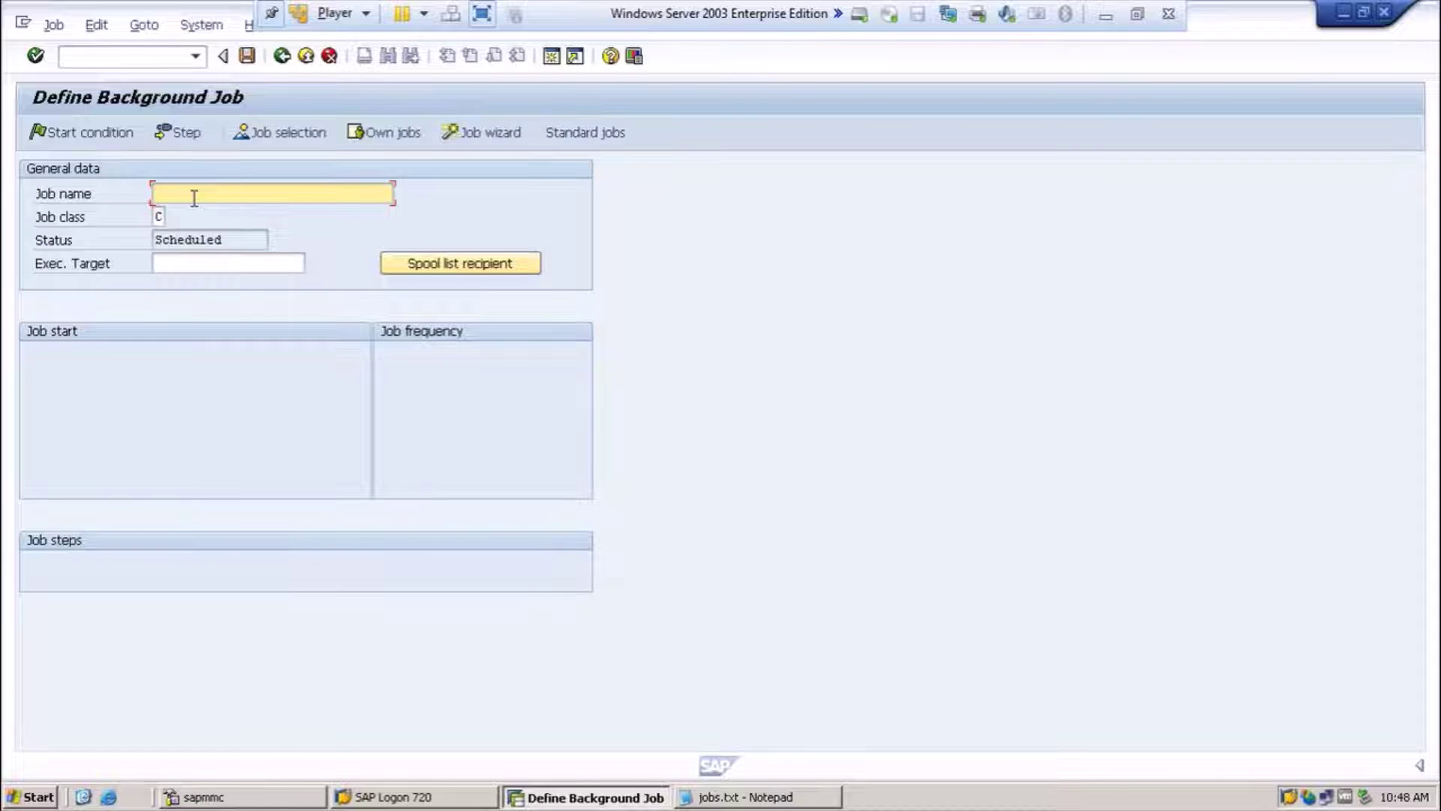
Enter SAP_REORG_JOBS as the job name, picked from the input history
{"action": "type", "text": "a"}
{"action": "key", "text": "BackSpace"}
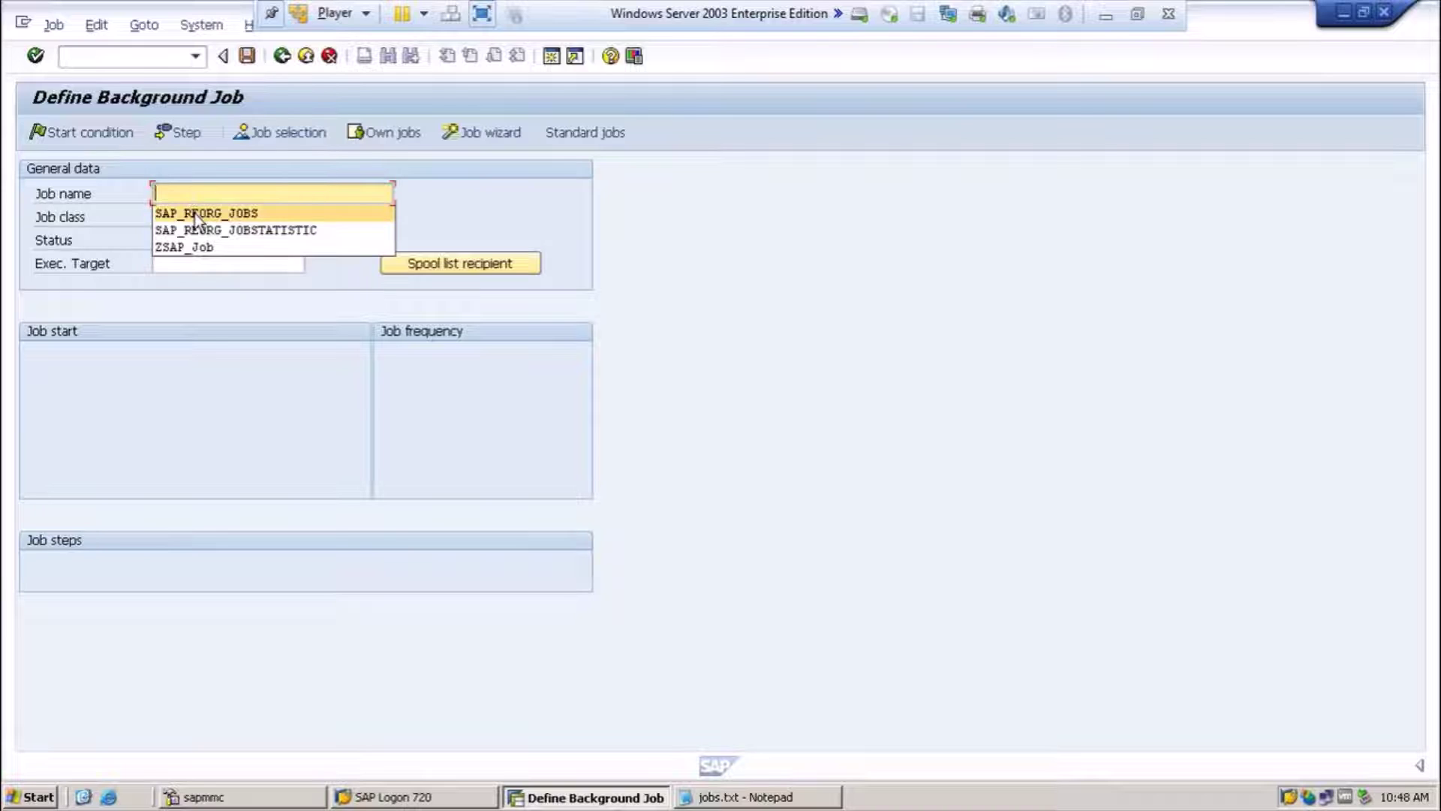
{"action": "left_click", "coordinate": [197, 214]}
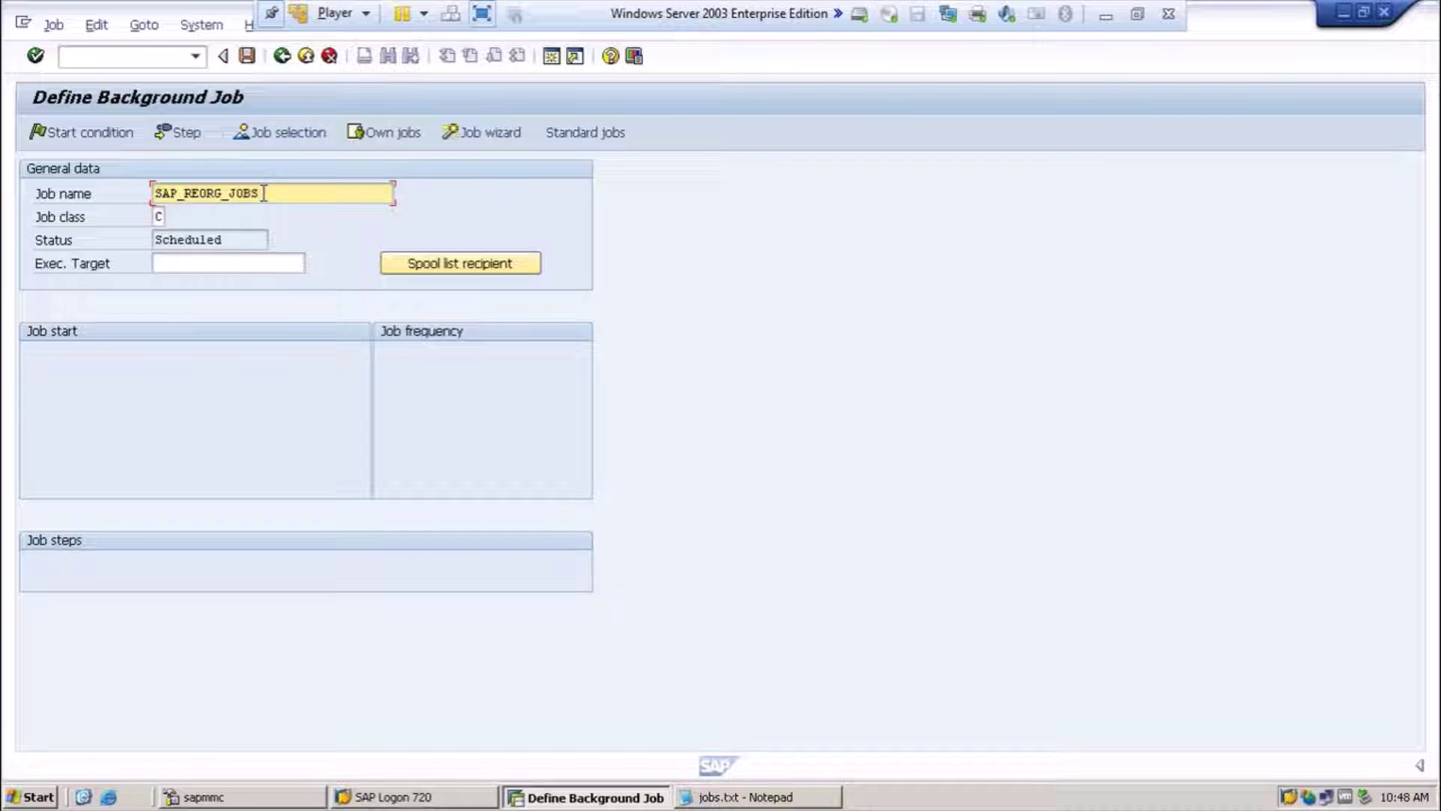
{"action": "key", "text": "BackSpace"}
{"action": "key", "text": "BackSpace"}
{"action": "key", "text": "BackSpace"}
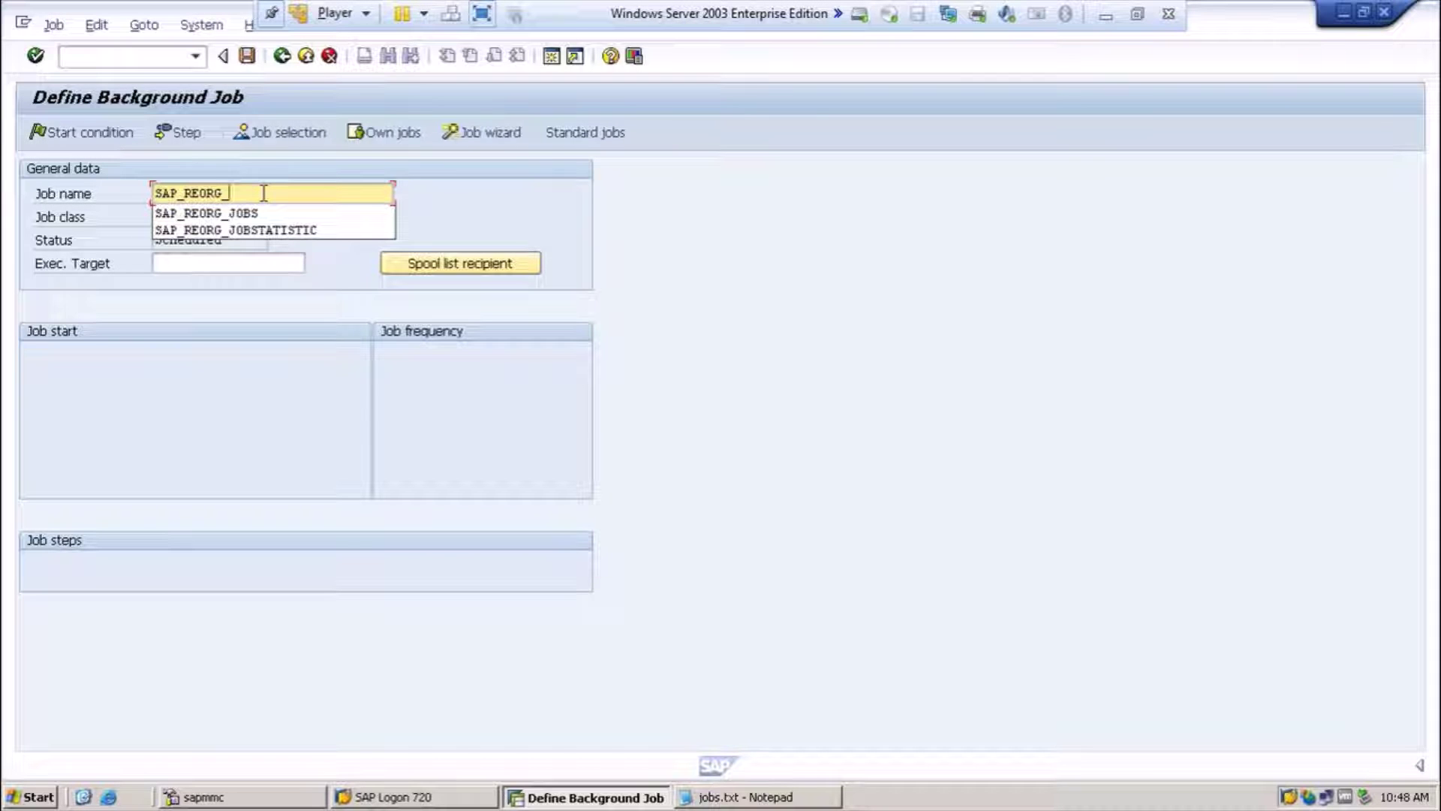
{"action": "key", "text": "Down"}
{"action": "key", "text": "Return"}
{"action": "key", "text": "Tab"}
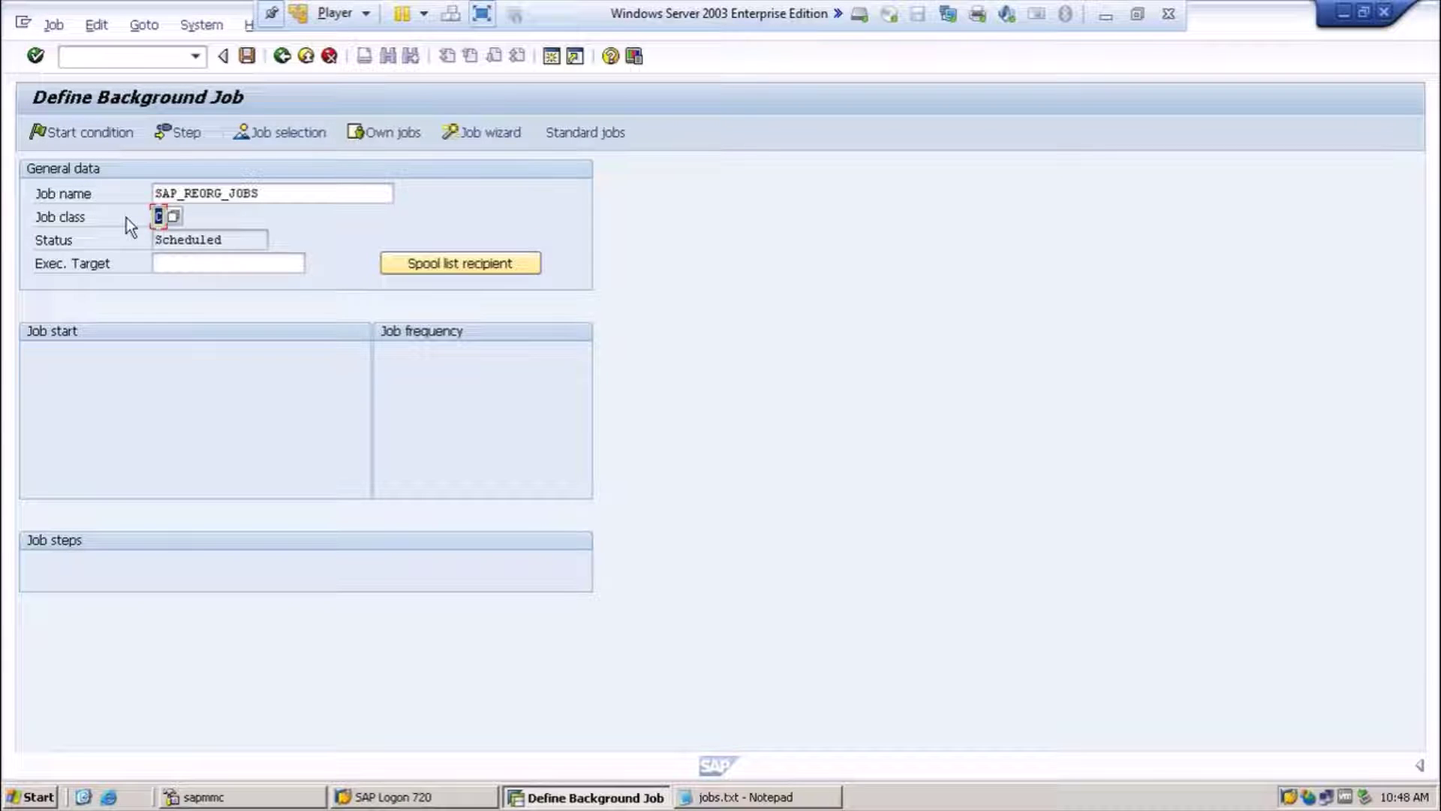
{"action": "left_click", "coordinate": [173, 218]}
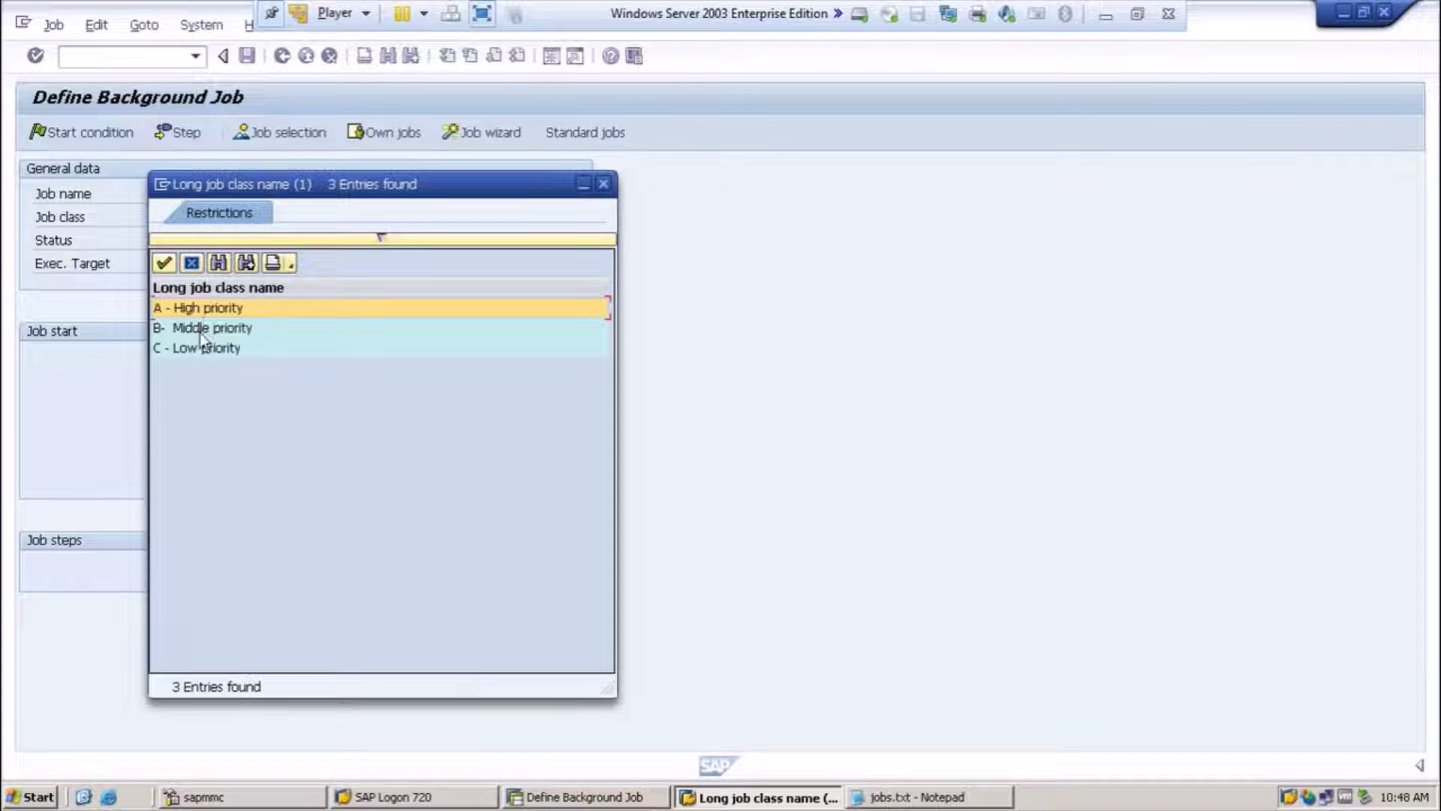
{"action": "double_click", "coordinate": [194, 353]}
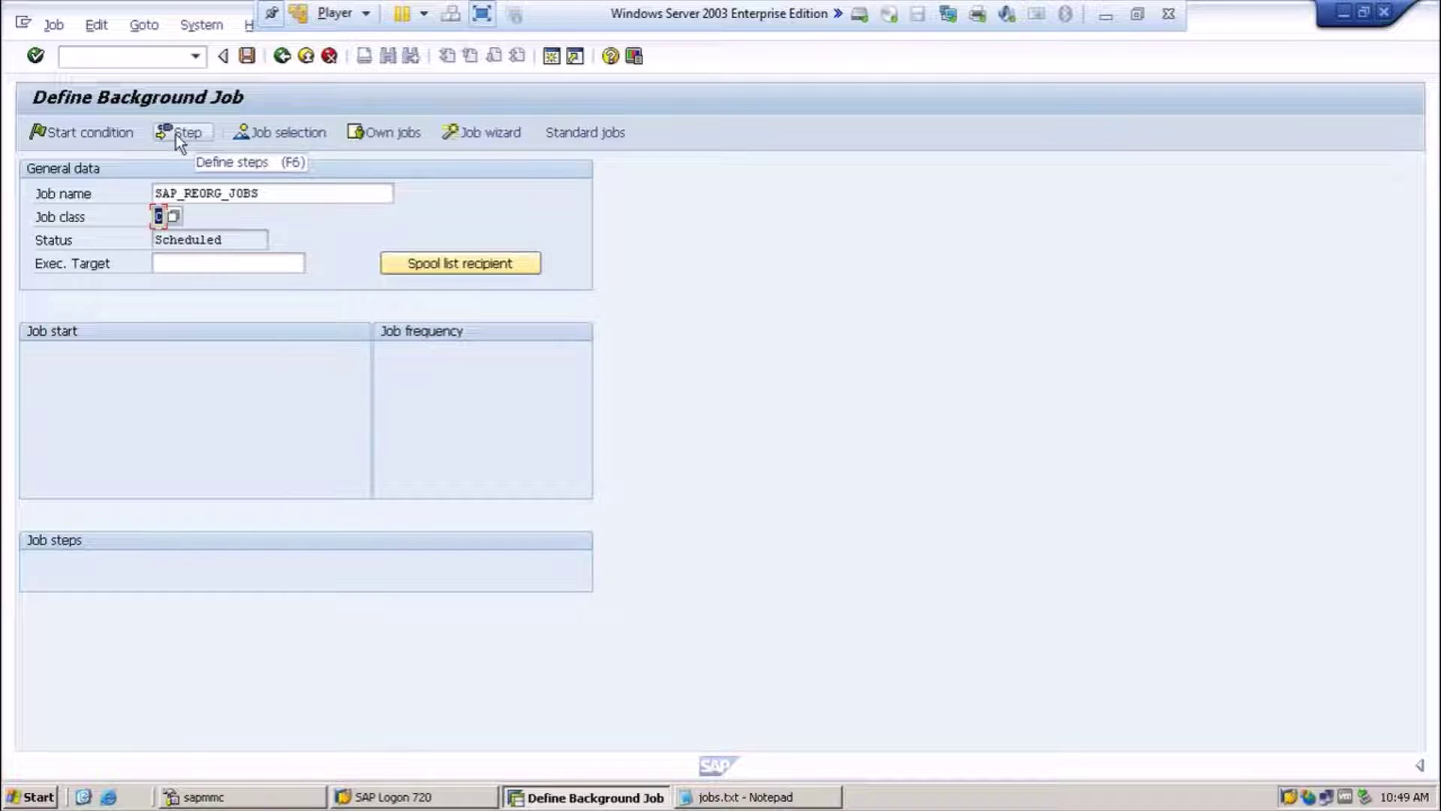
Create Step 1 with ABAP program RSBTCDEL2 chosen from the history list
{"action": "left_click", "coordinate": [176, 134]}
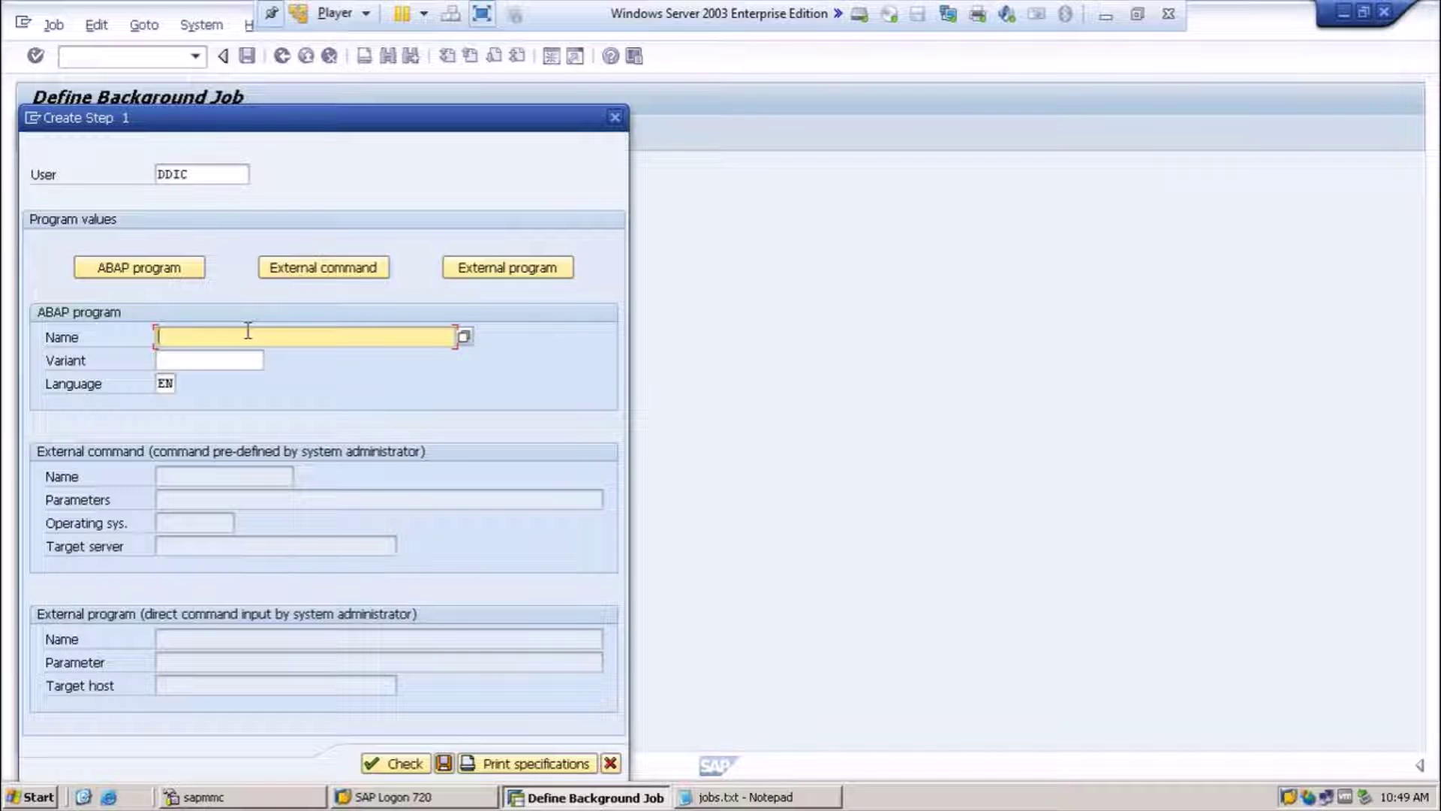
{"action": "type", "text": "R"}
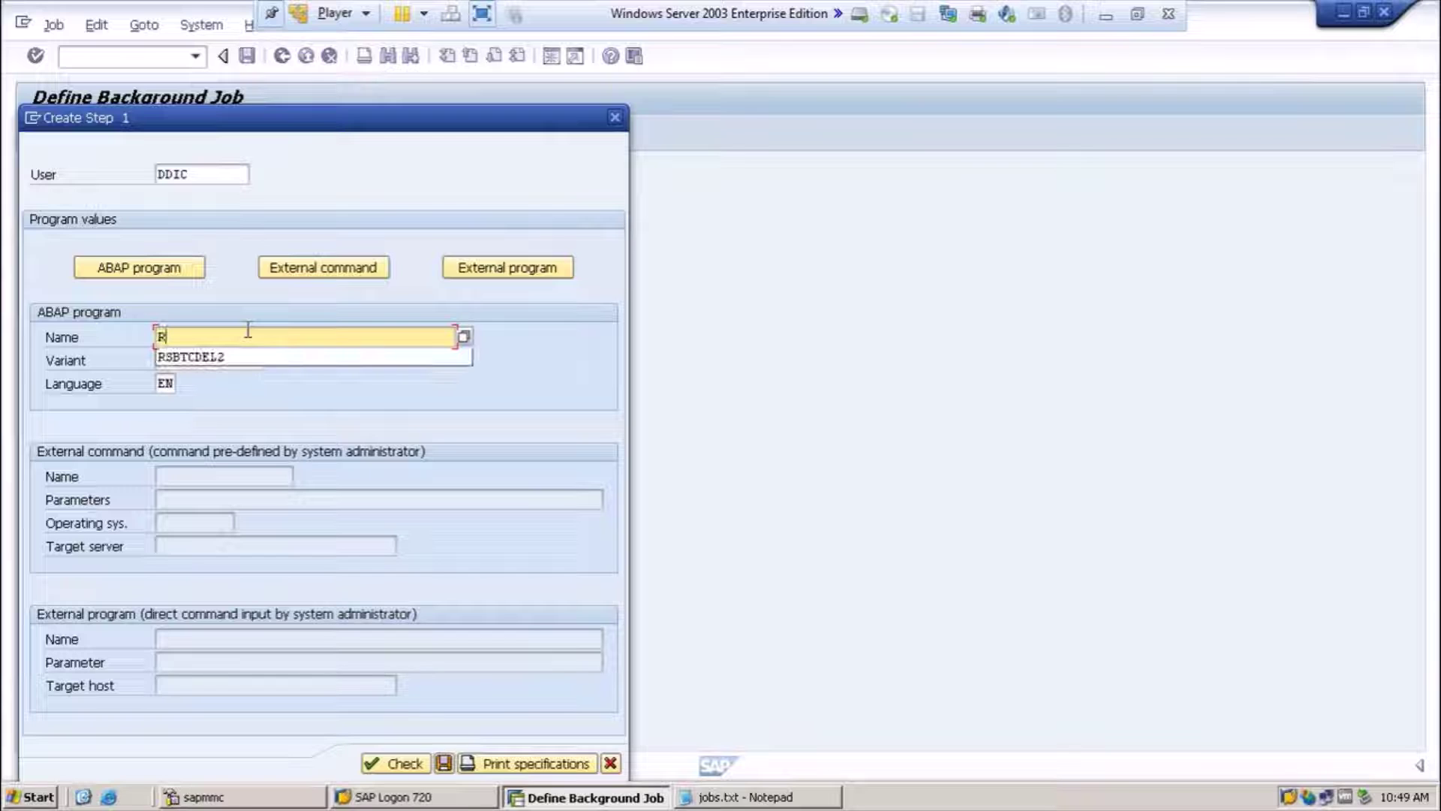
{"action": "key", "text": "Down"}
{"action": "key", "text": "Tab"}
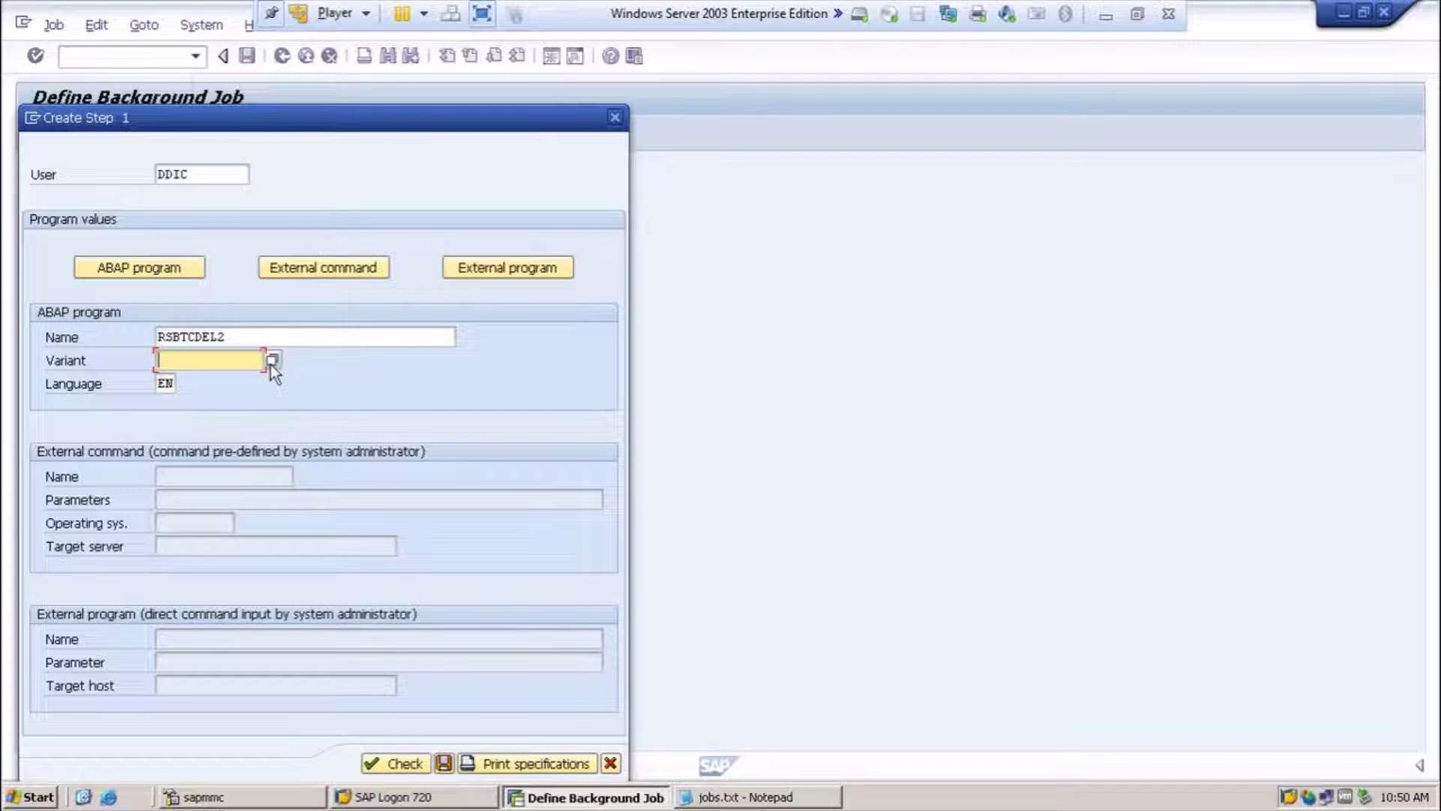
Pick variant SAP&001 from the value help for RSBTCDEL2
{"action": "left_click", "coordinate": [272, 360]}
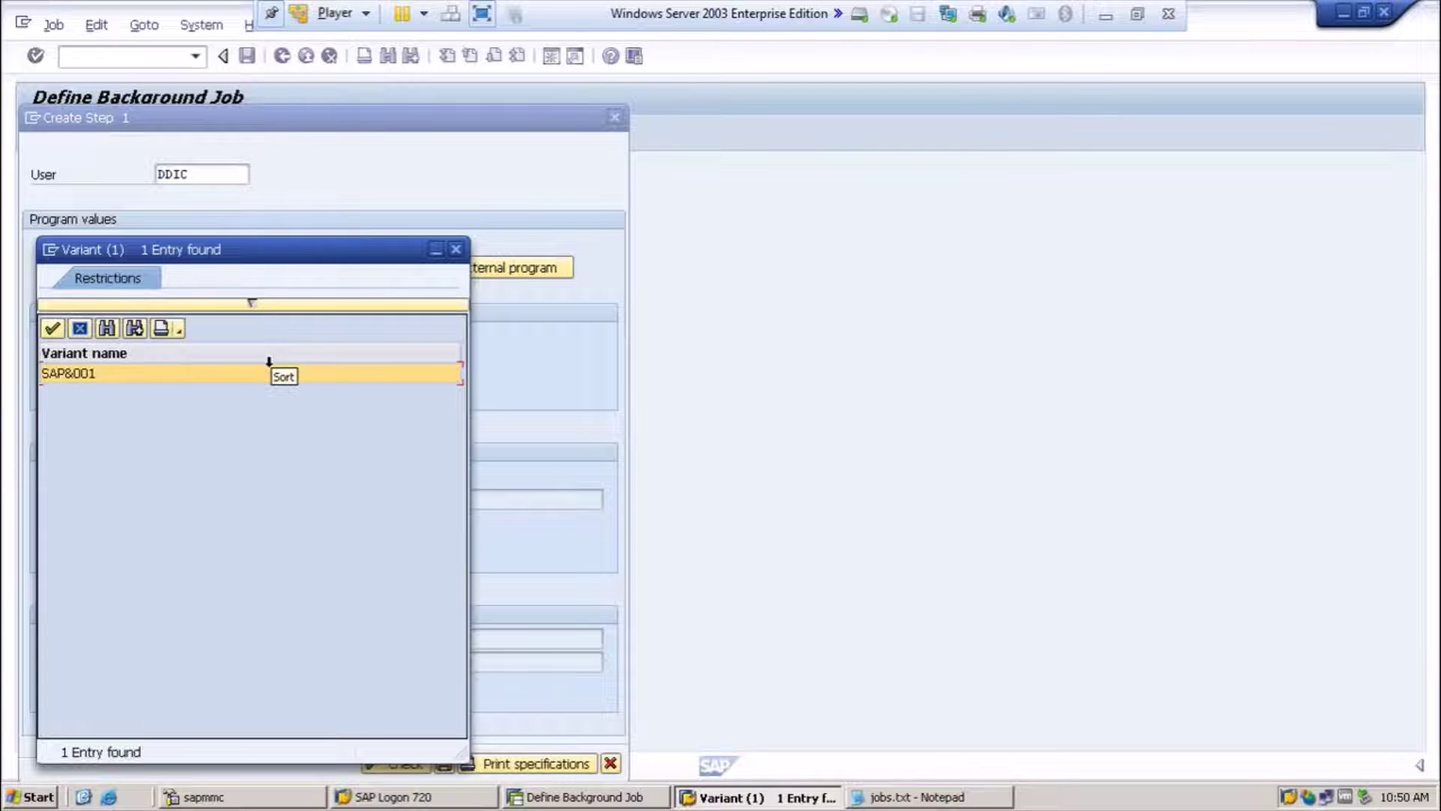
{"action": "double_click", "coordinate": [110, 377]}
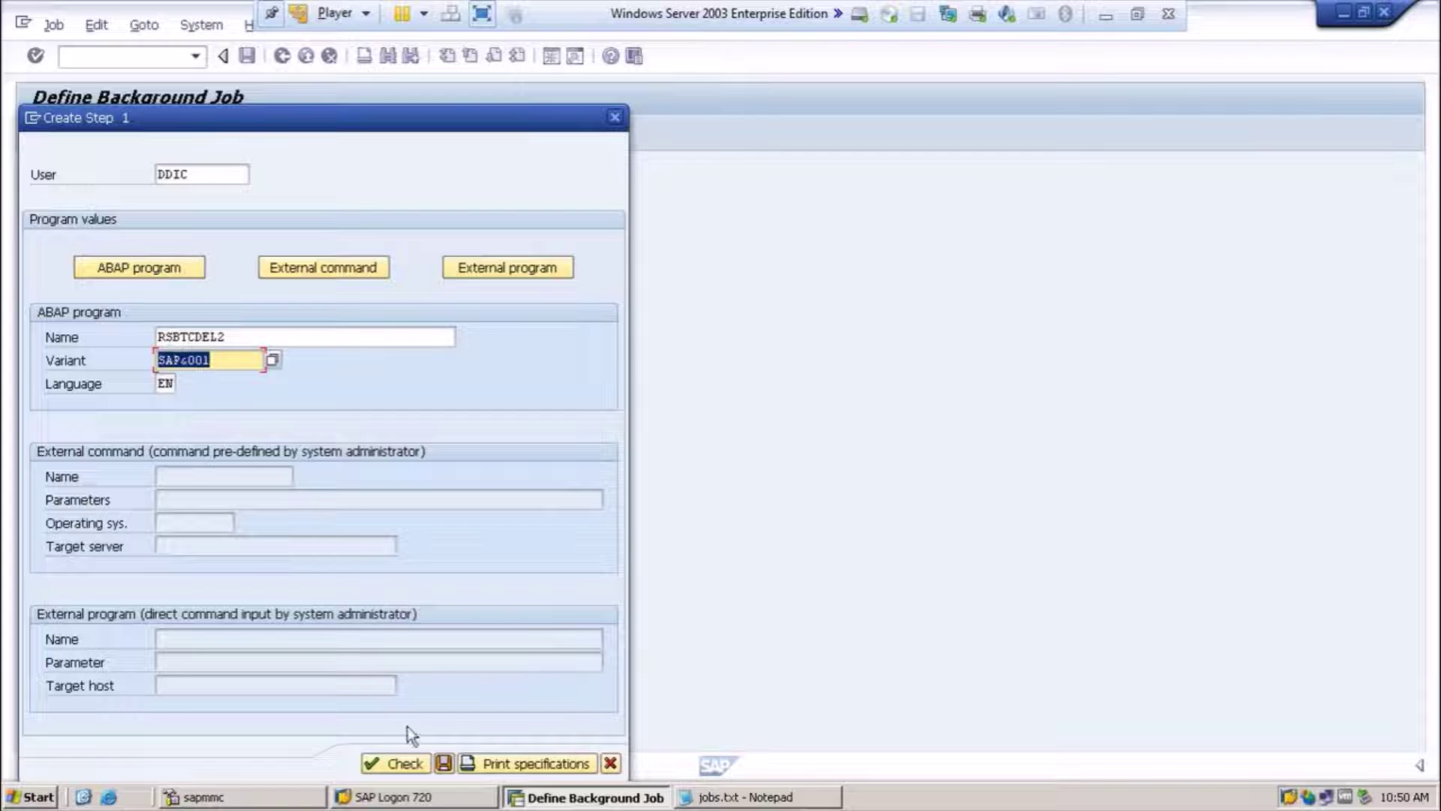
Save the RSBTCDEL2 step and go back to the job definition
{"action": "left_click", "coordinate": [444, 763]}
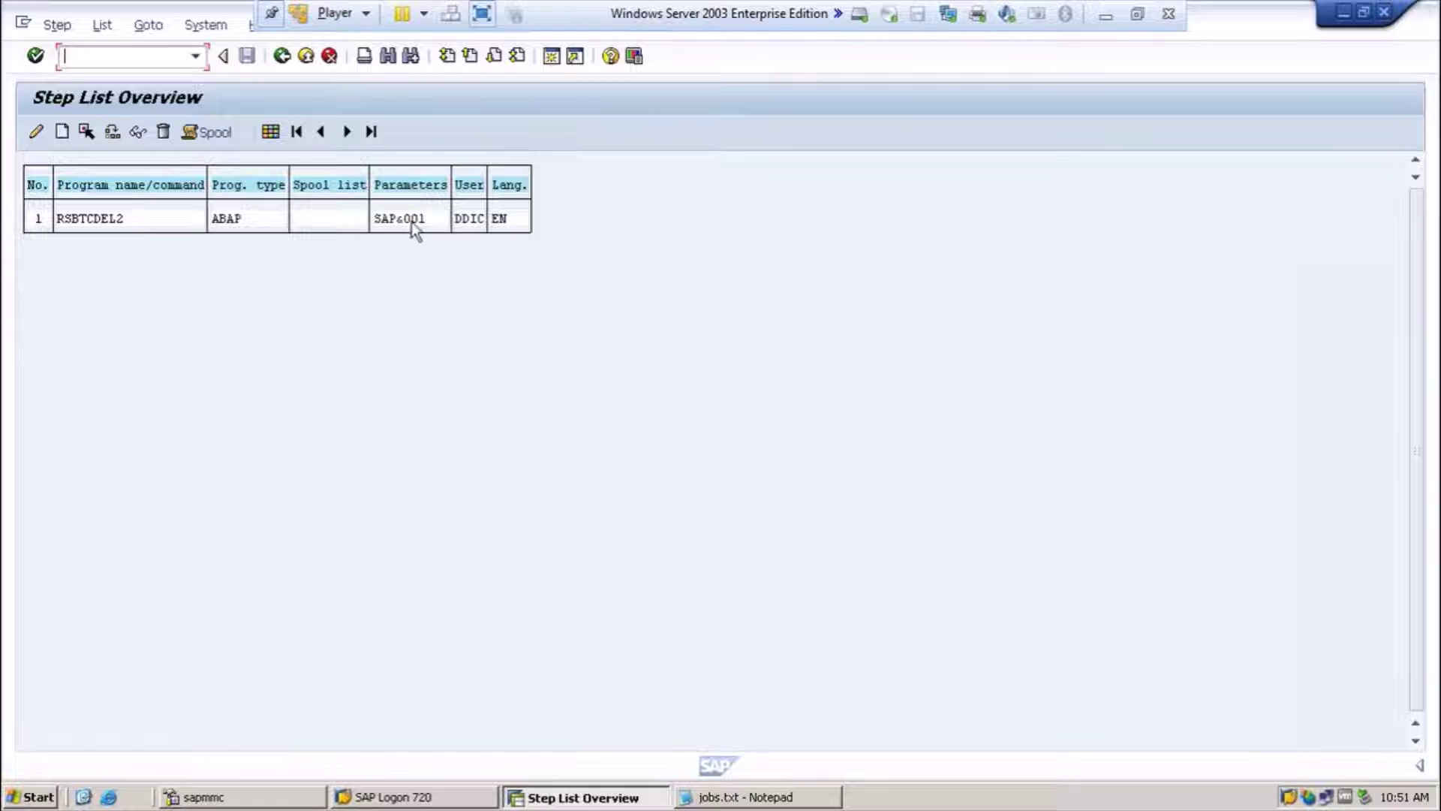
{"action": "left_click", "coordinate": [282, 56]}
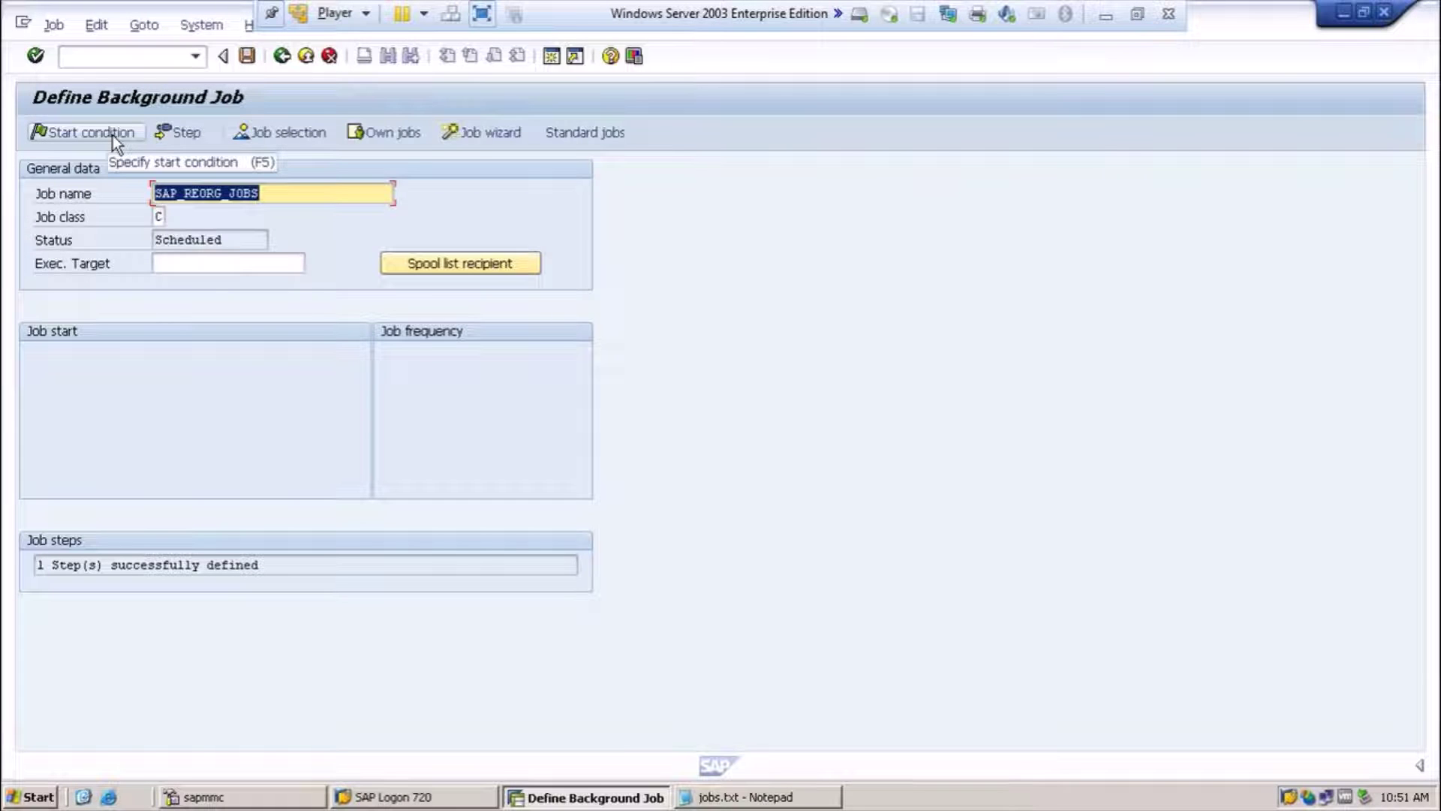
In Start Time, view the Date/Time fields, then select the After job option
{"action": "left_click", "coordinate": [114, 136]}
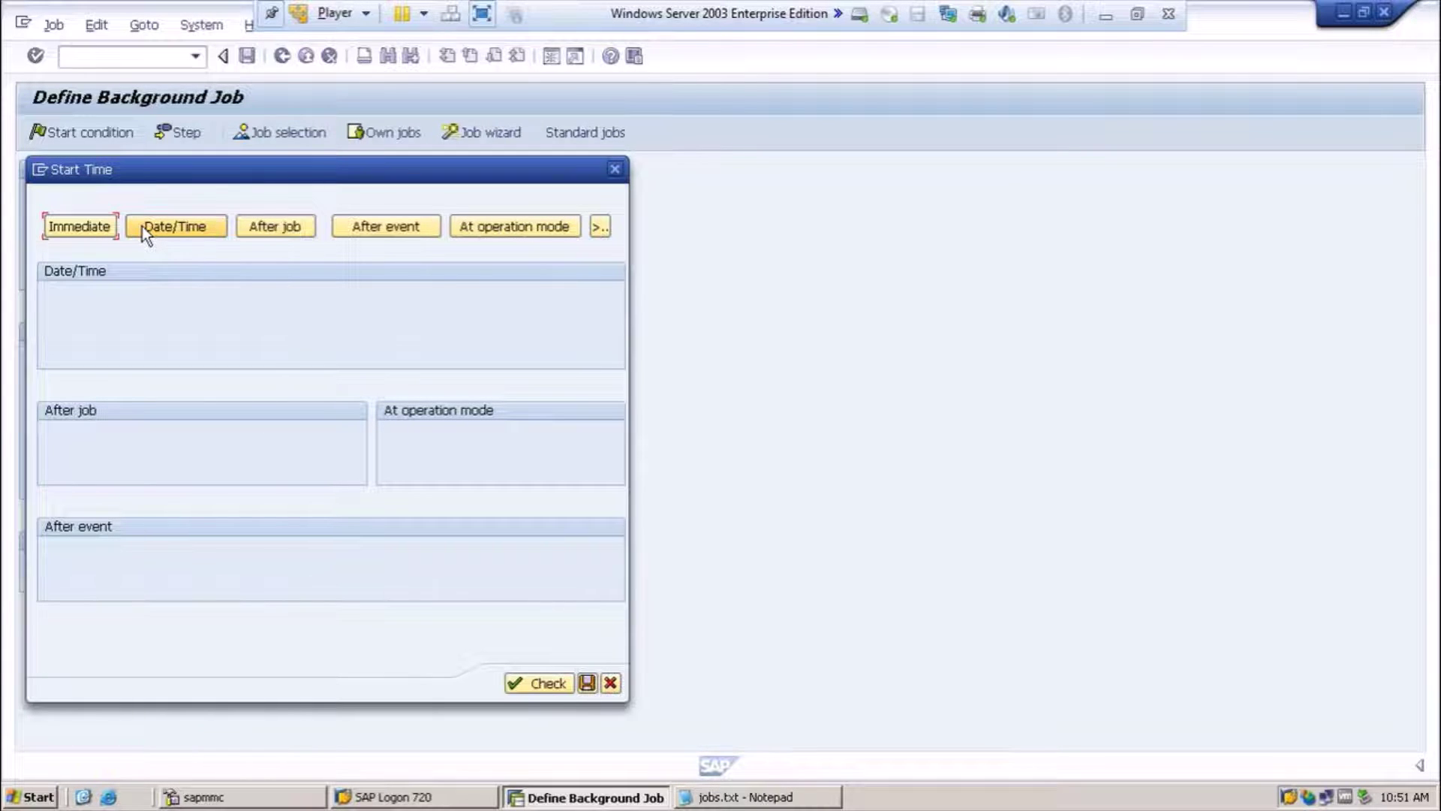
{"action": "left_click", "coordinate": [142, 226]}
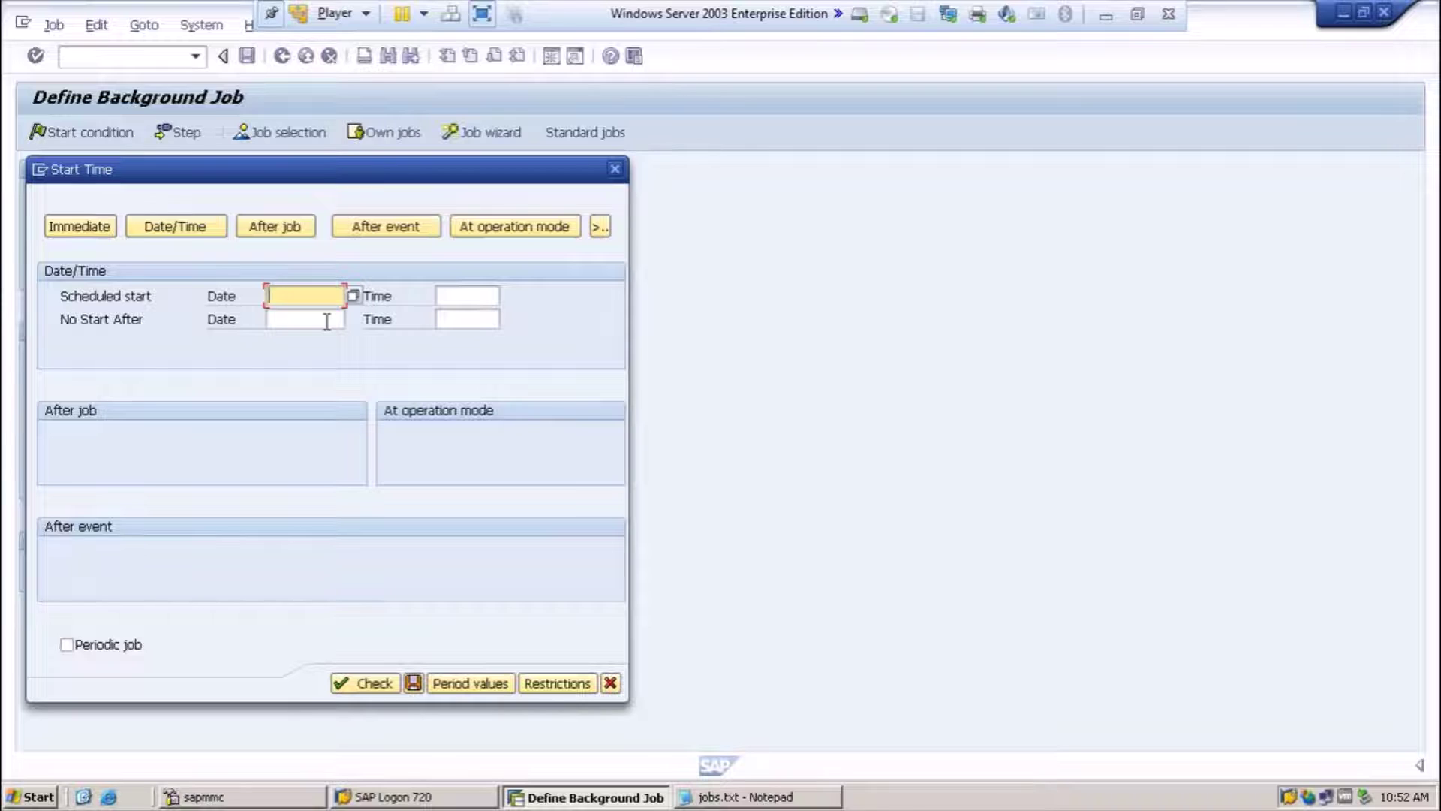
{"action": "left_click", "coordinate": [281, 222]}
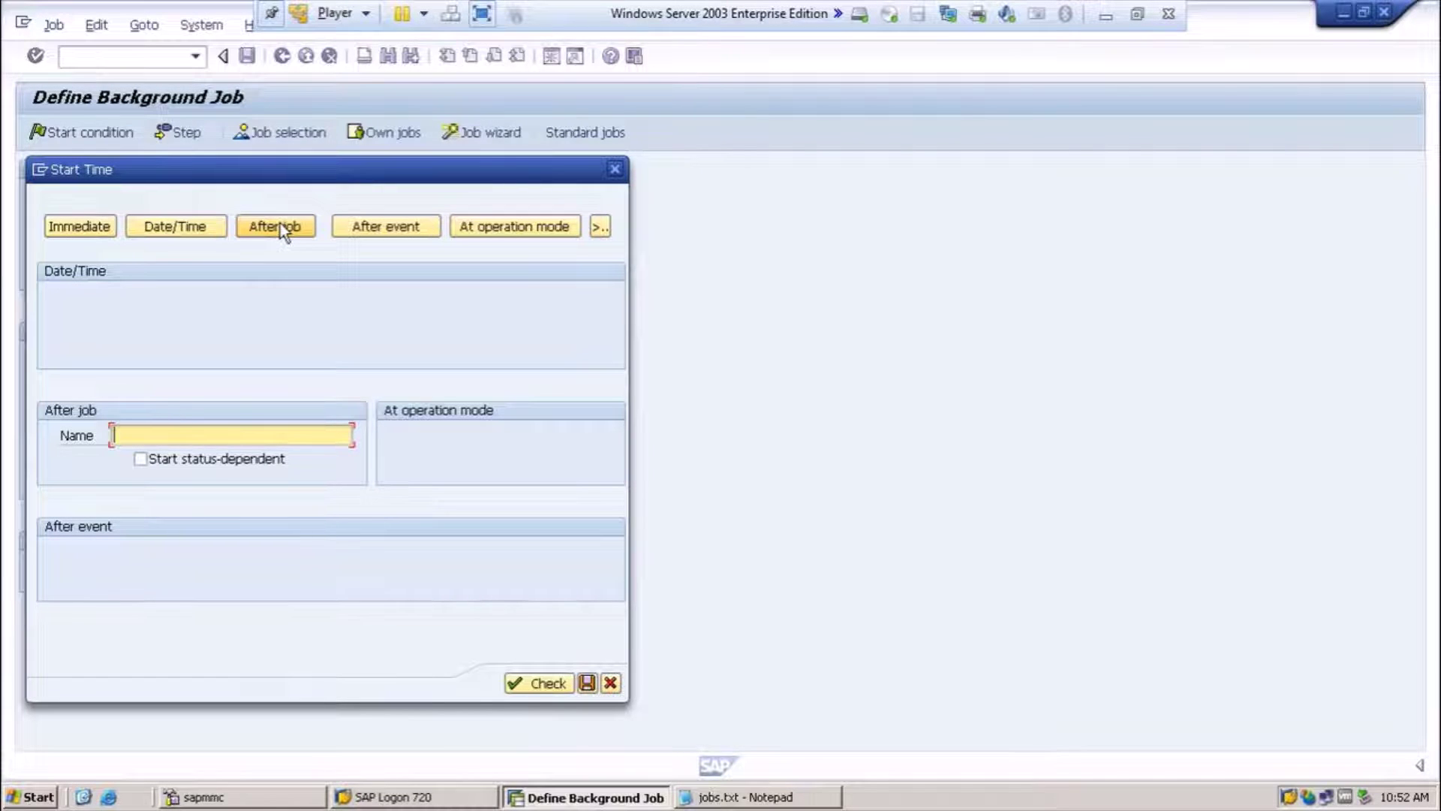
View the After event option, then select At operation mode
{"action": "left_click", "coordinate": [376, 231]}
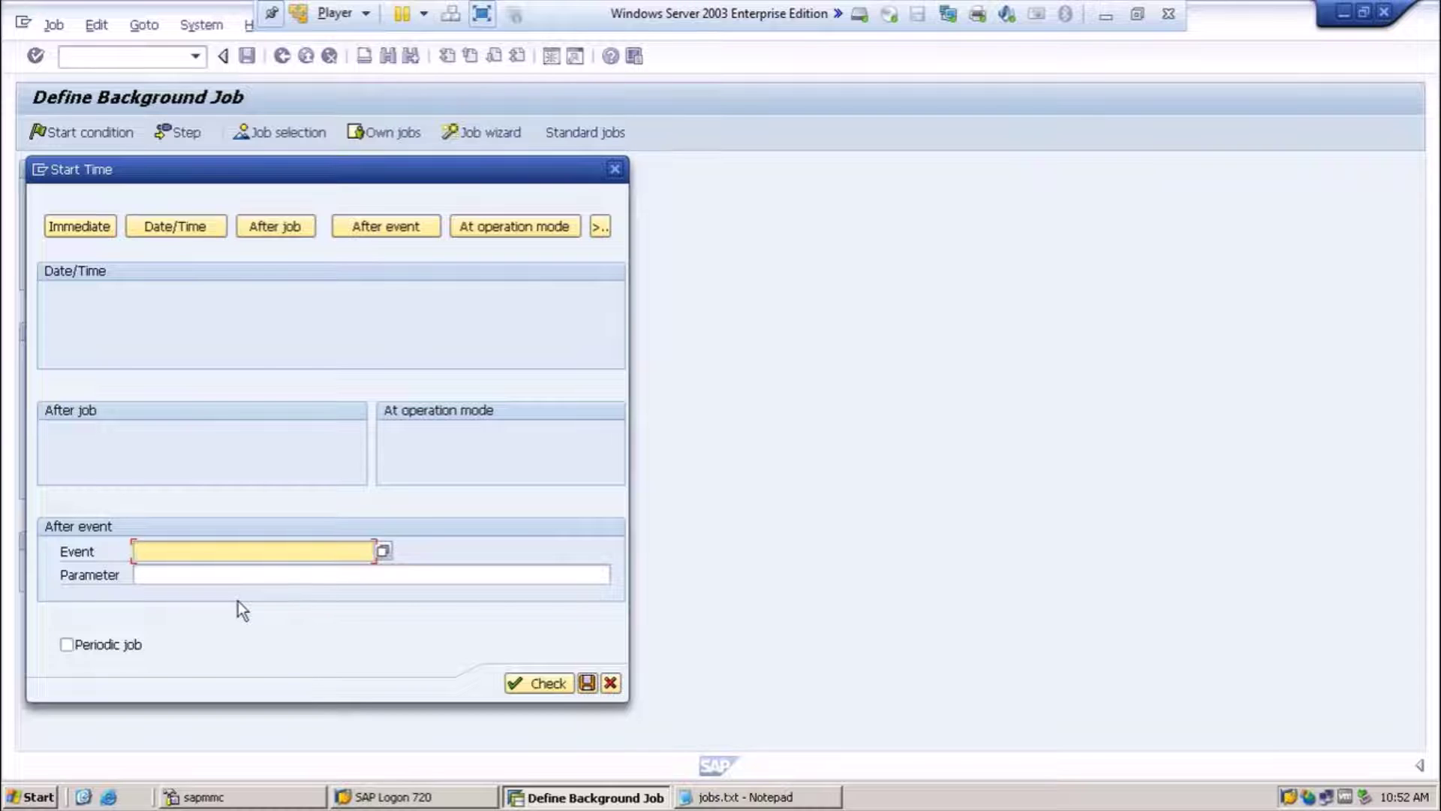
{"action": "left_click", "coordinate": [502, 227]}
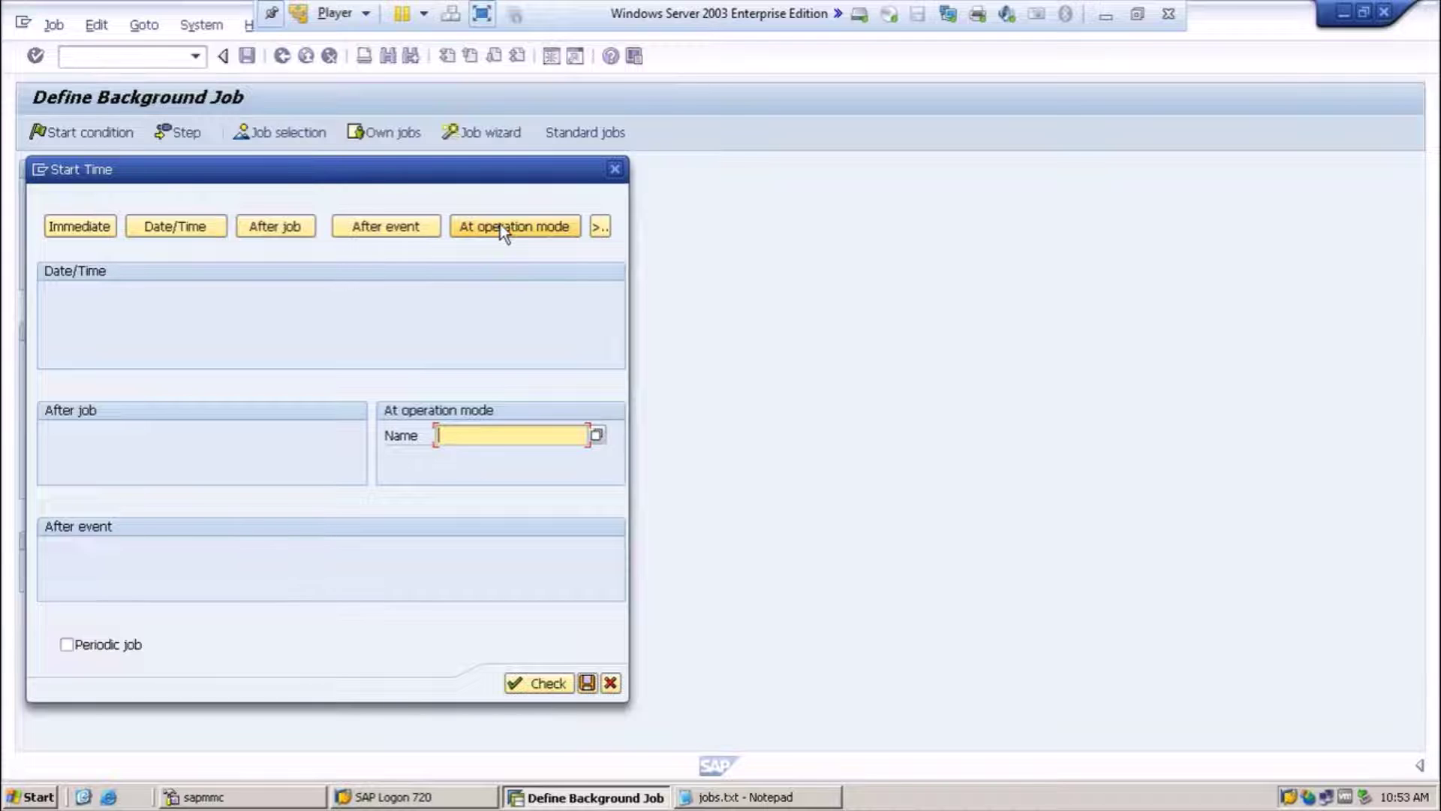
{"action": "left_click", "coordinate": [600, 227]}
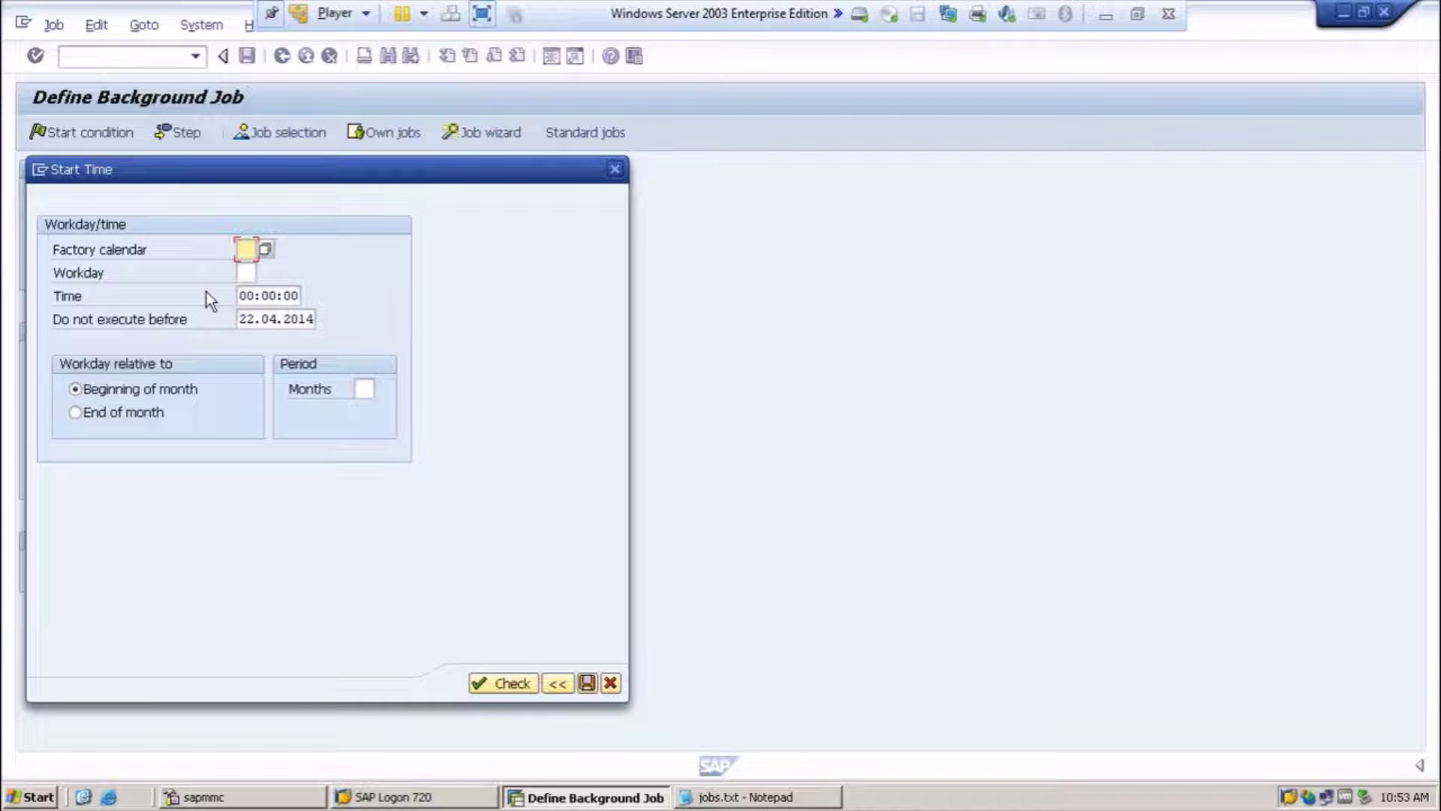
{"action": "left_click", "coordinate": [566, 686]}
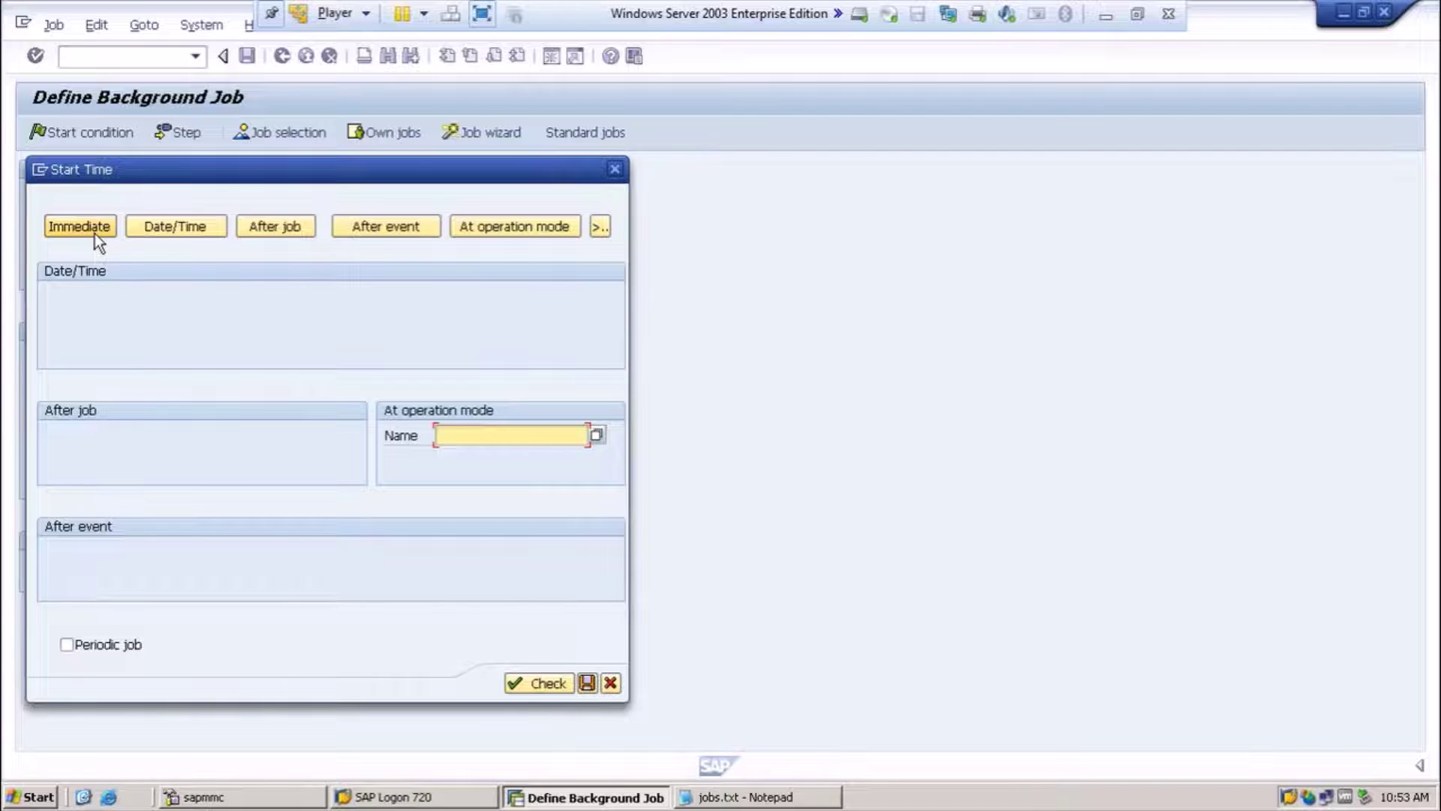
Select Immediate start and toggle the Periodic job checkbox
{"action": "left_click", "coordinate": [95, 233]}
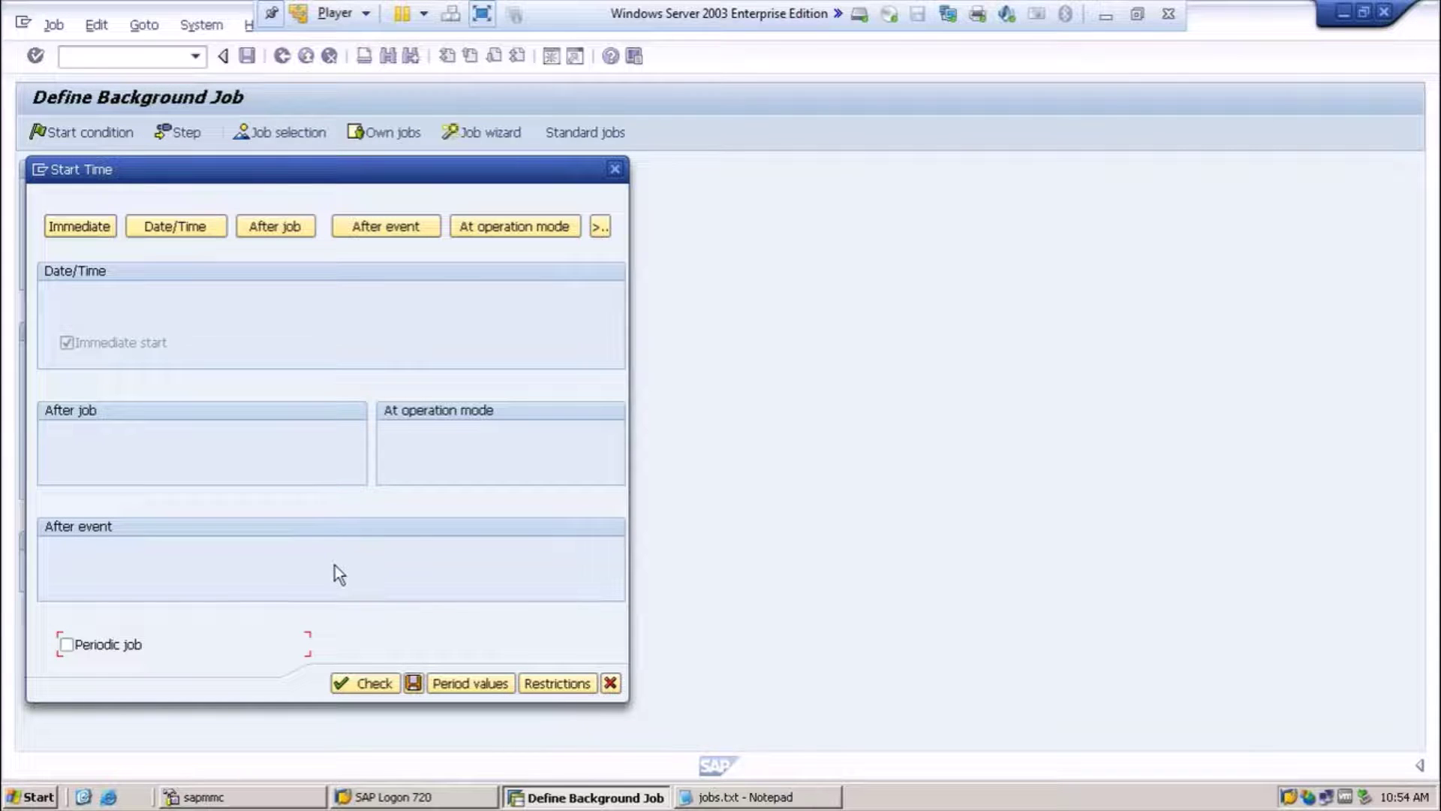
{"action": "left_click", "coordinate": [66, 644]}
Open Period values and try the Hourly, Daily, Weekly and Monthly periods in turn
{"action": "left_click", "coordinate": [447, 689]}
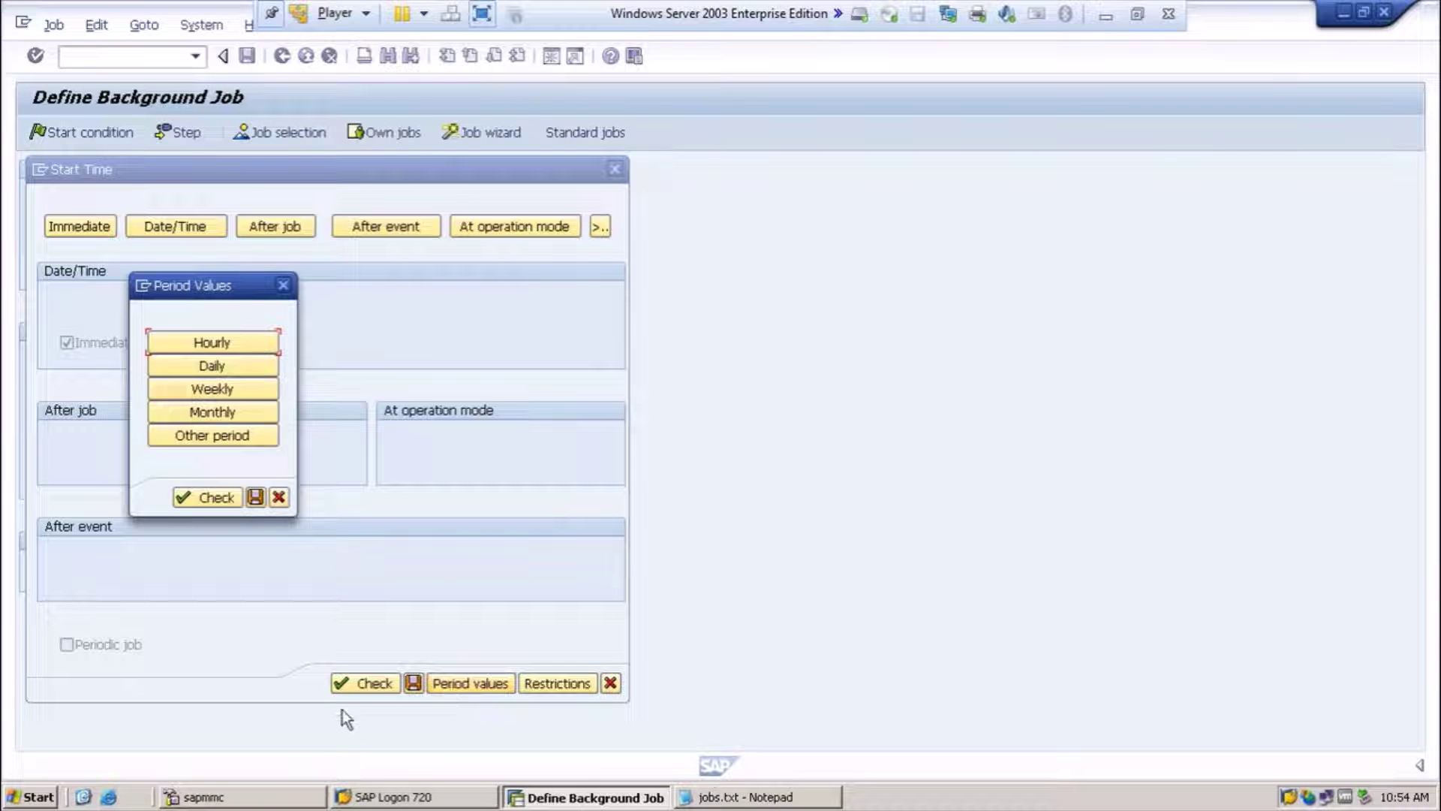
{"action": "left_click", "coordinate": [246, 344]}
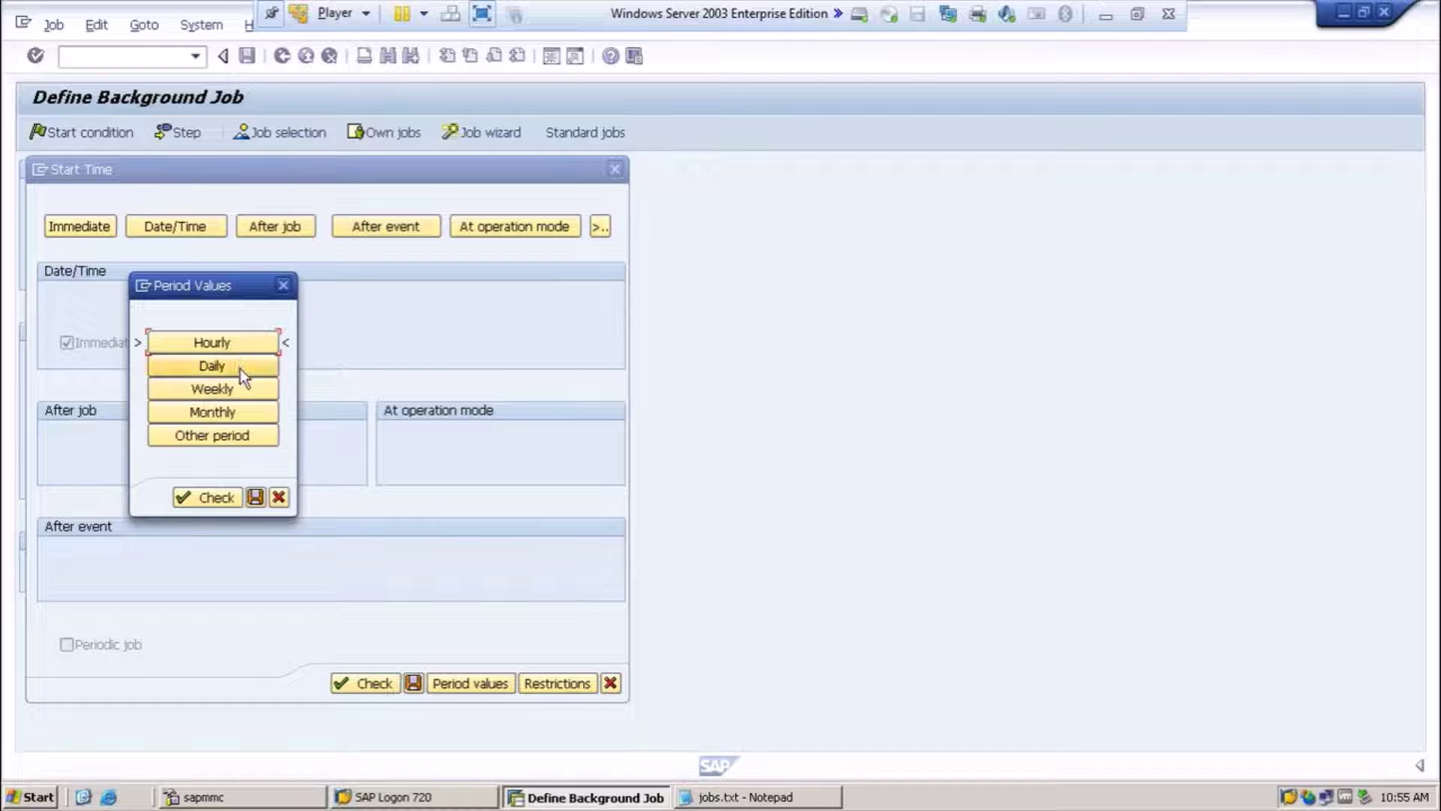
{"action": "left_click", "coordinate": [239, 369]}
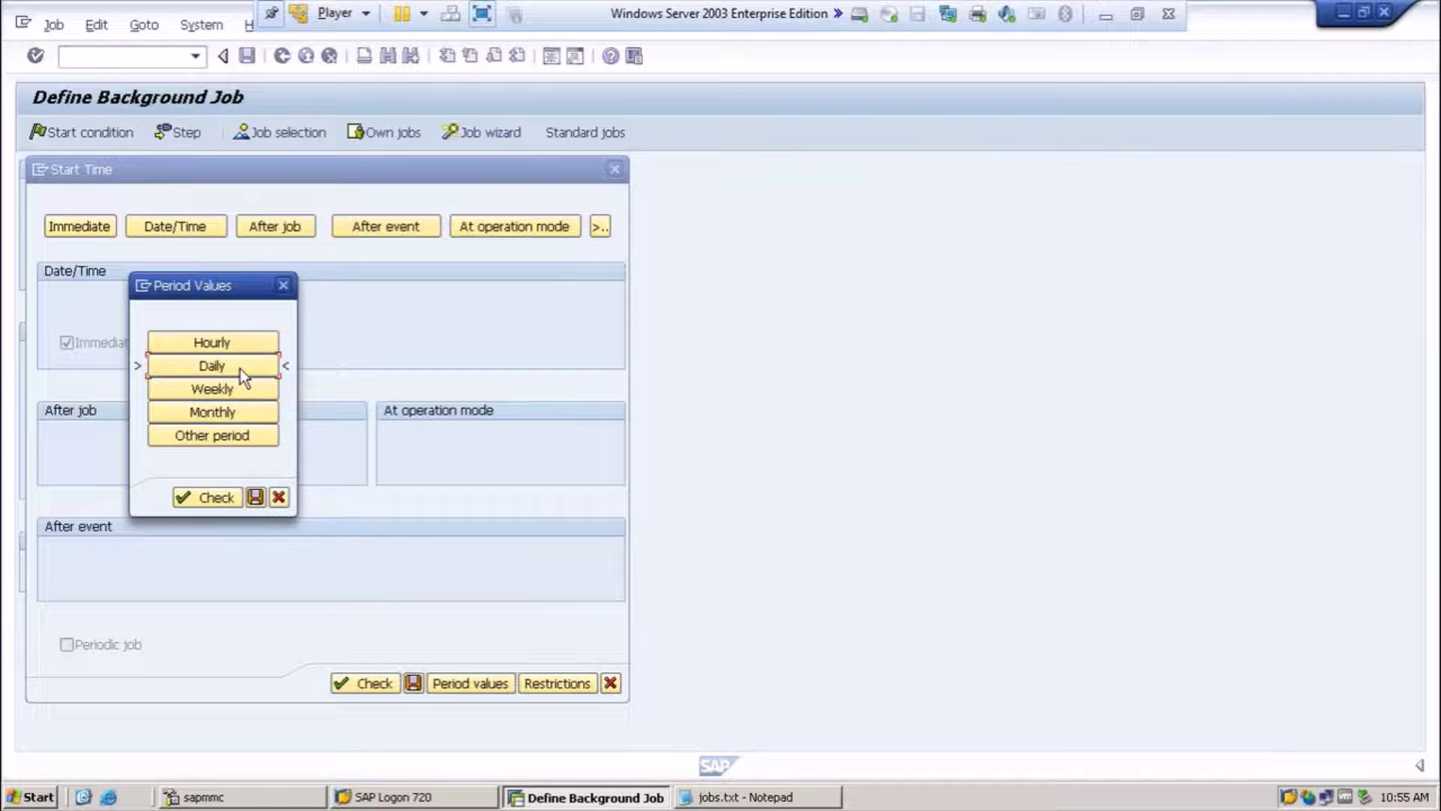
{"action": "left_click", "coordinate": [236, 390]}
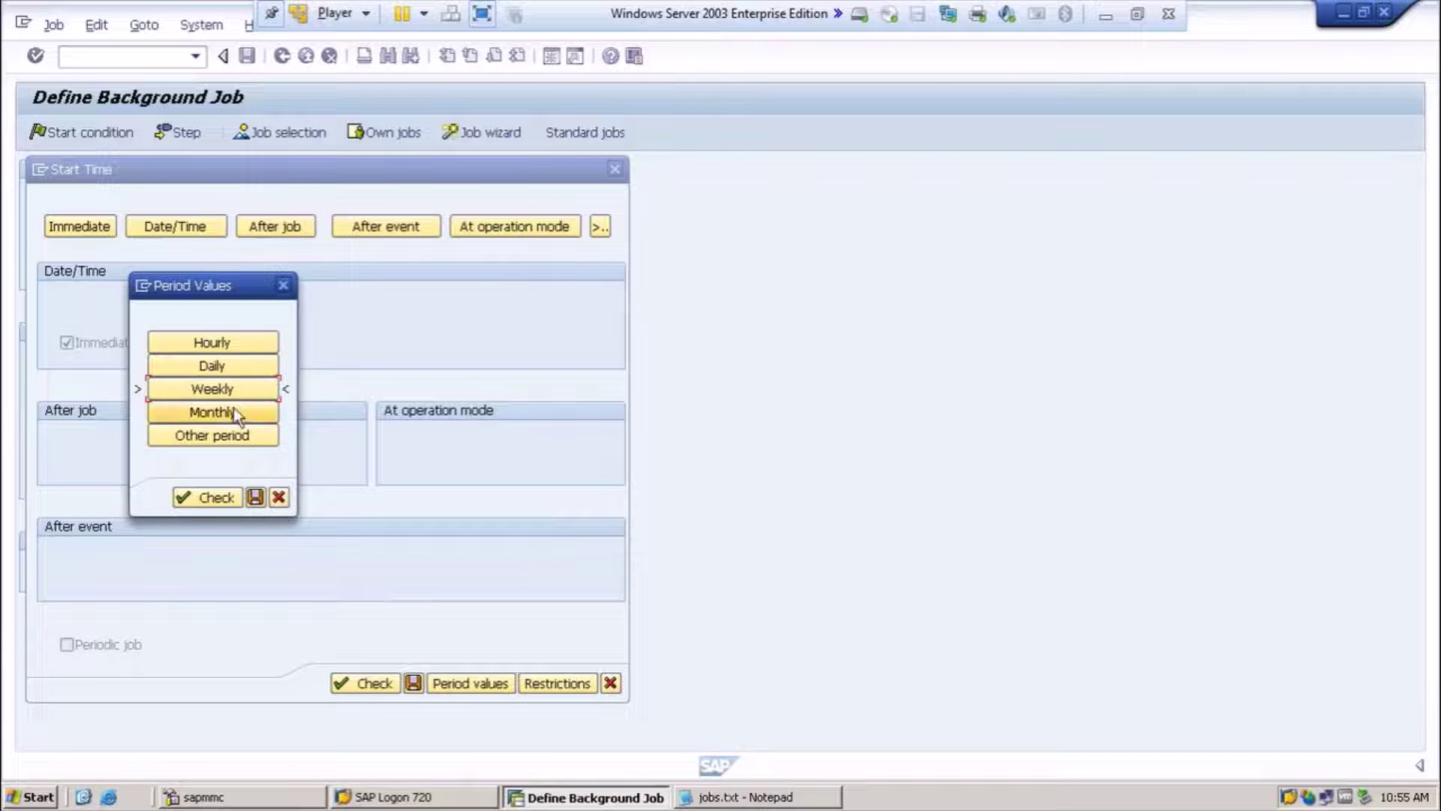
{"action": "left_click", "coordinate": [234, 413]}
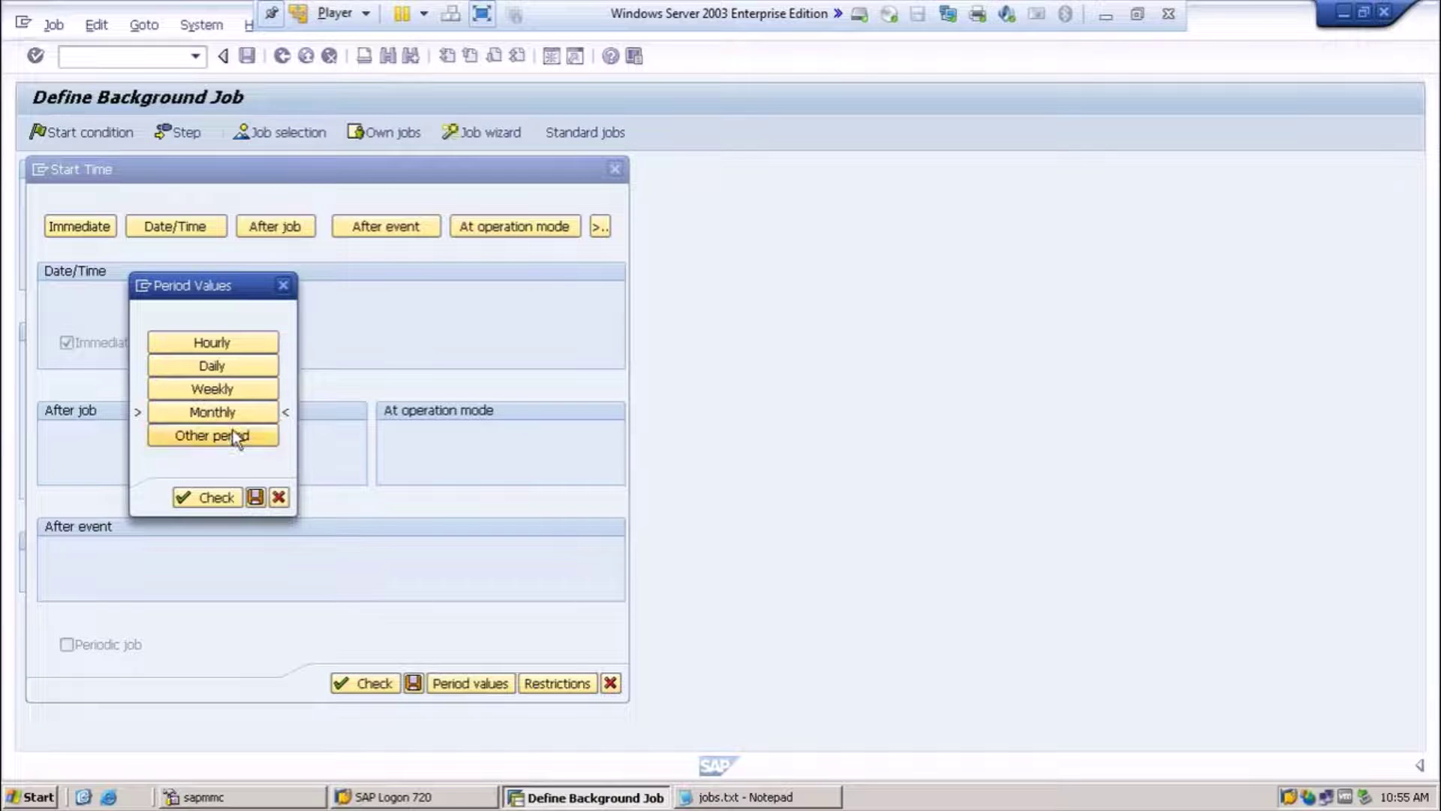
{"action": "left_click", "coordinate": [232, 433]}
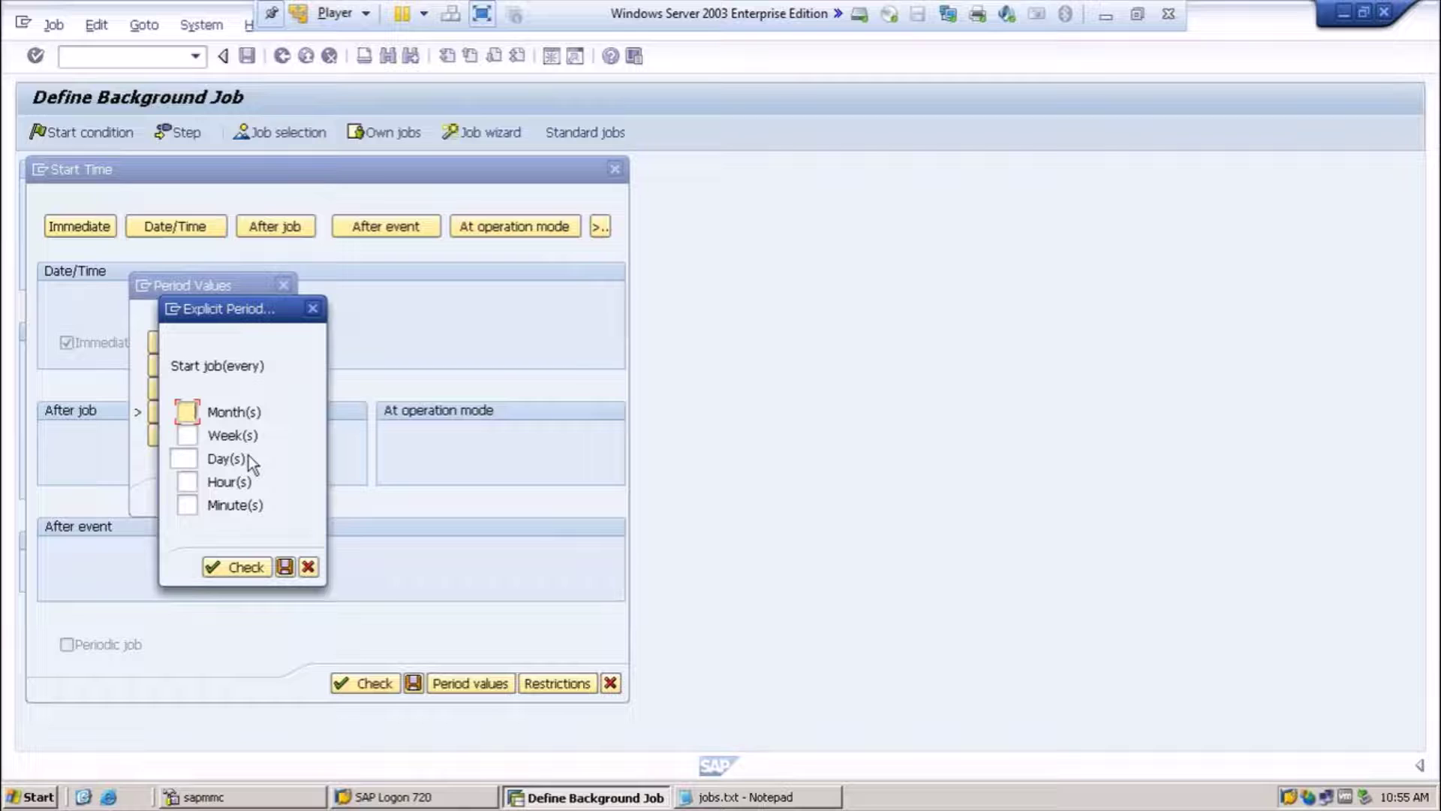
{"action": "type", "text": "3"}
{"action": "left_click", "coordinate": [195, 434]}
{"action": "type", "text": "1"}
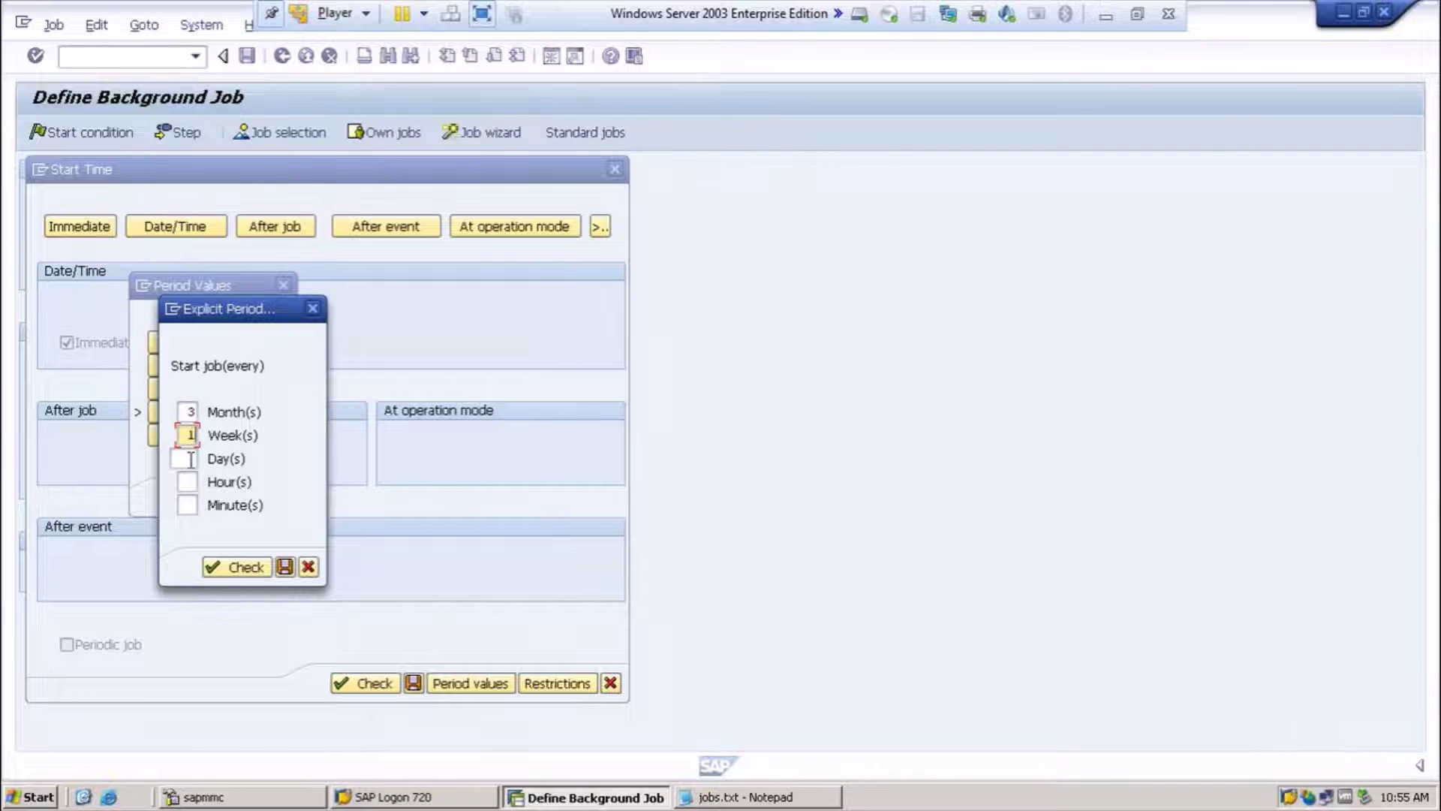
{"action": "left_click", "coordinate": [191, 458]}
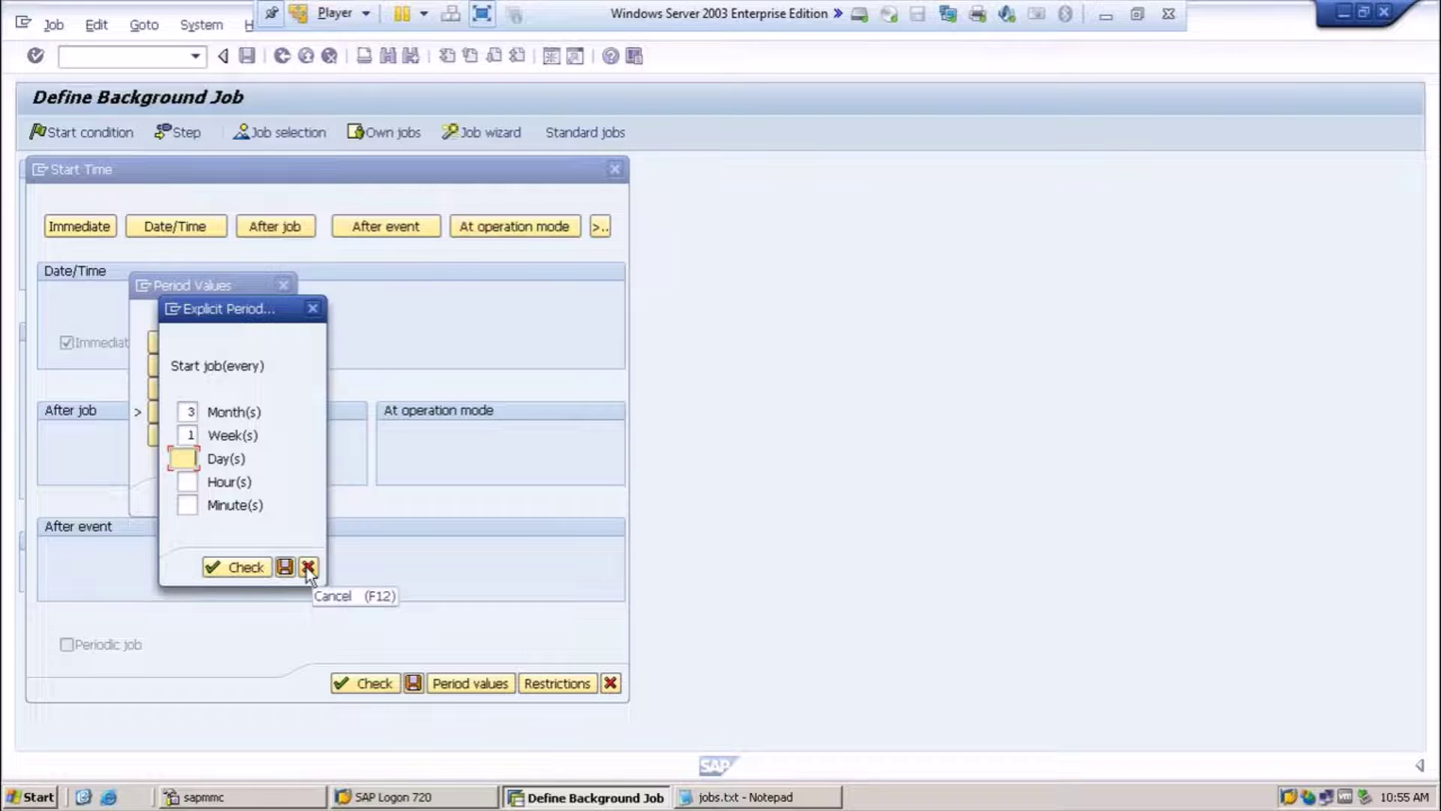
{"action": "left_click", "coordinate": [307, 567]}
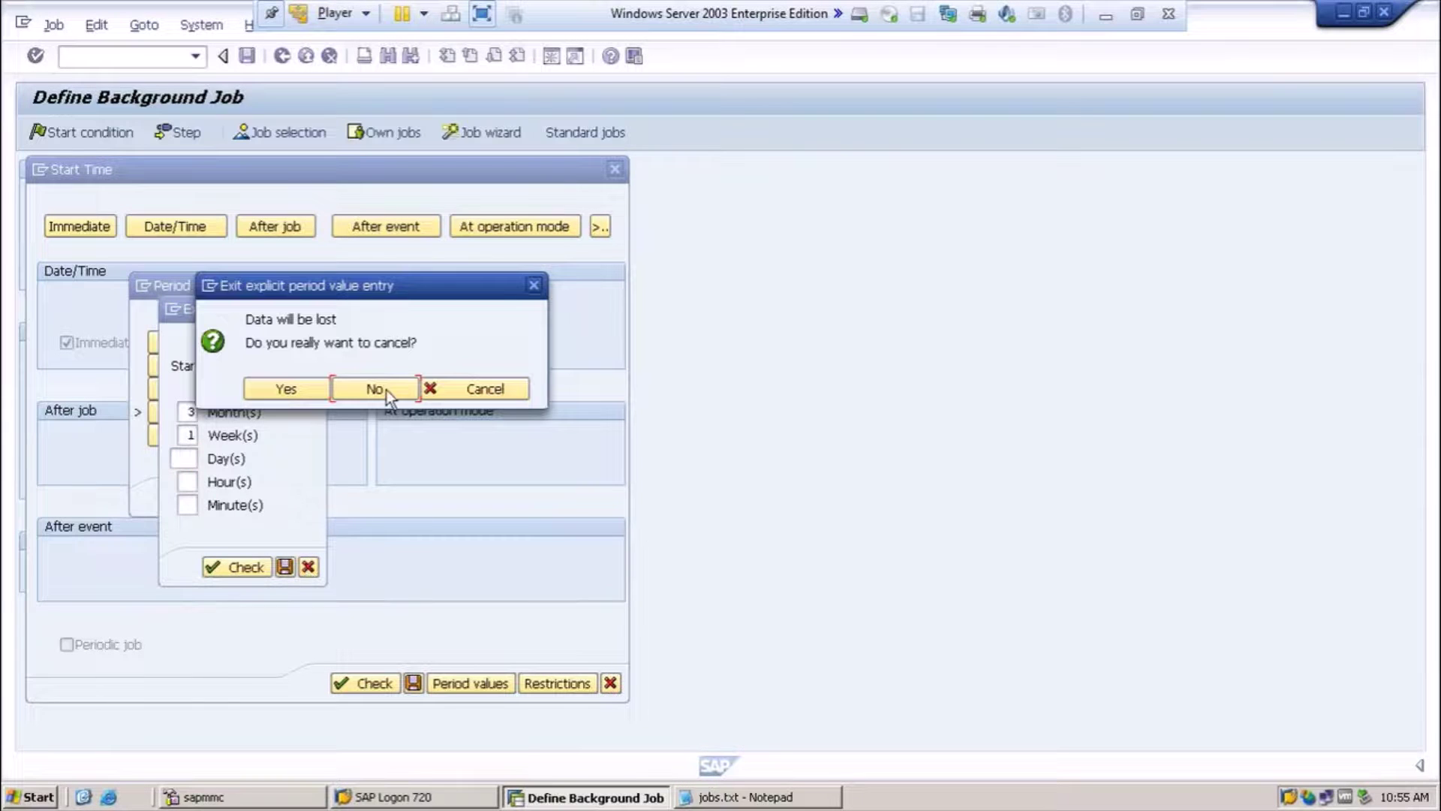
{"action": "left_click", "coordinate": [387, 390]}
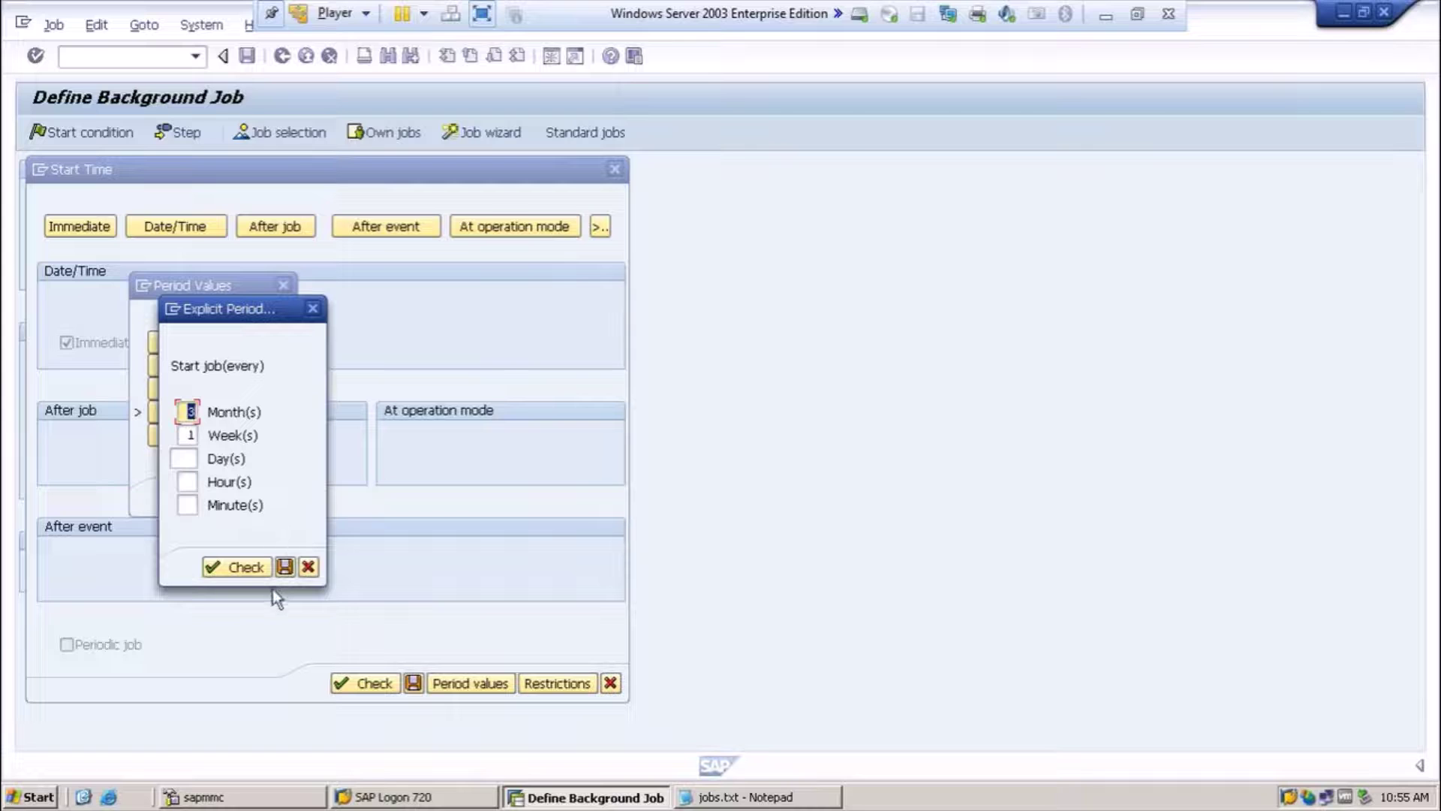
{"action": "key", "text": "Delete"}
{"action": "left_click", "coordinate": [191, 434]}
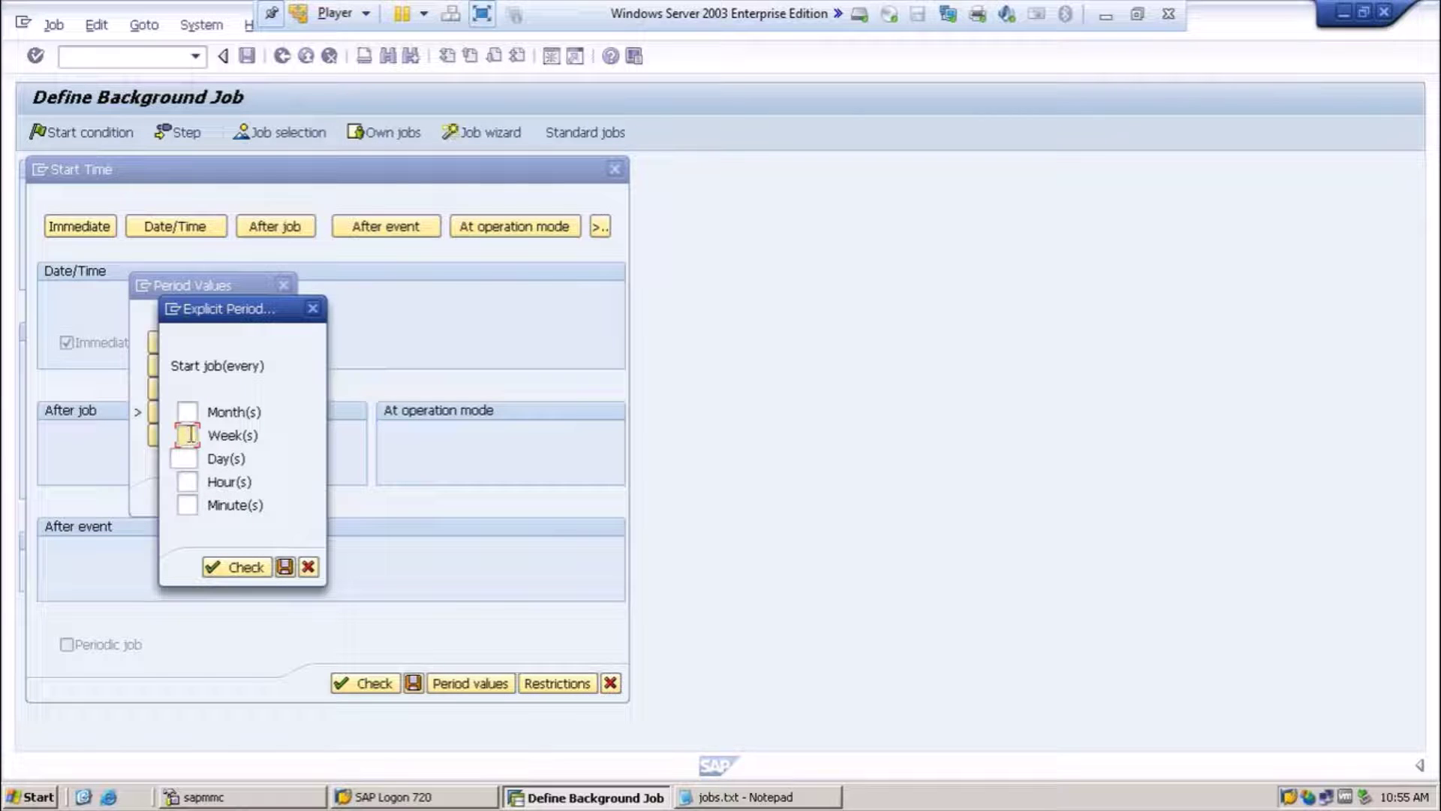
{"action": "left_click", "coordinate": [261, 566]}
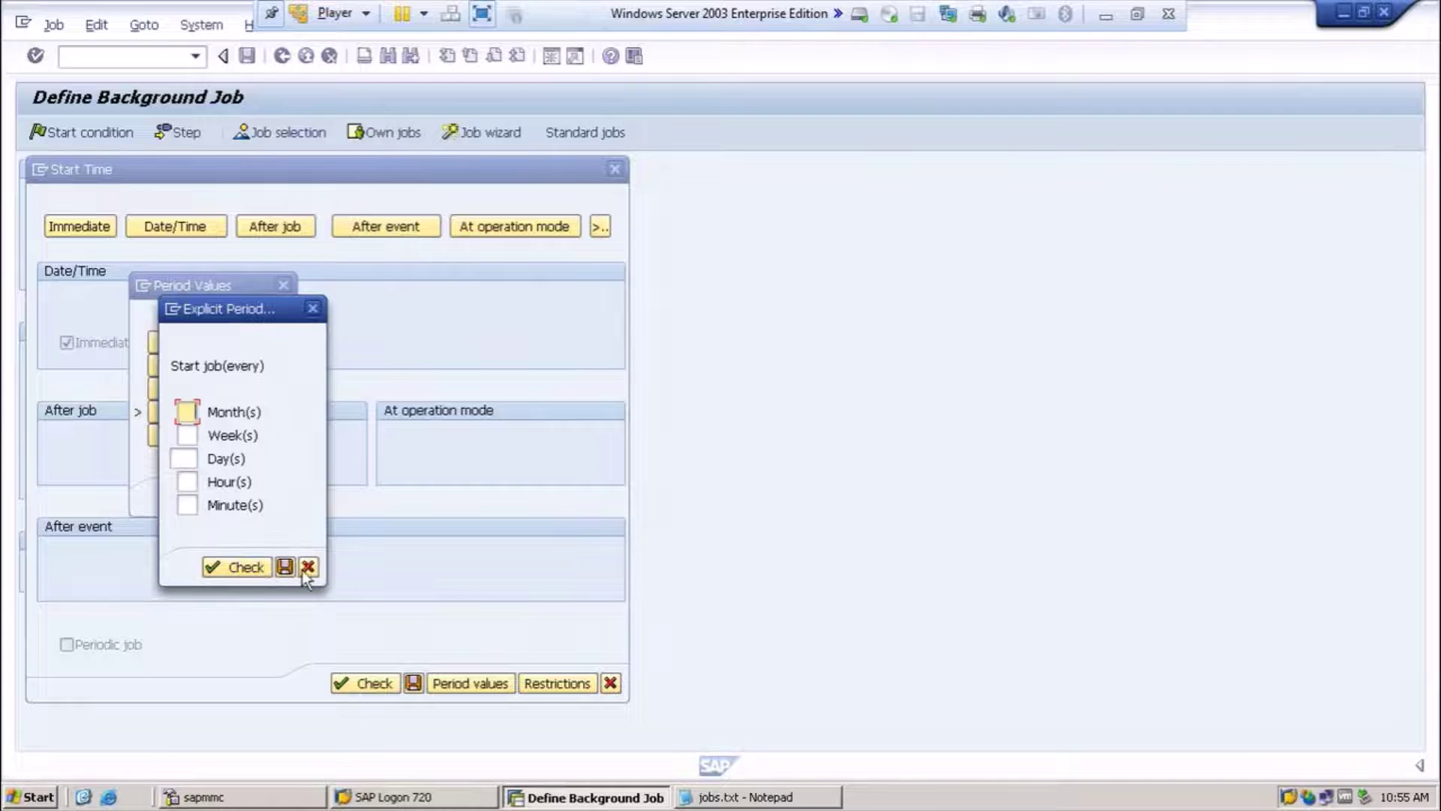
{"action": "left_click", "coordinate": [304, 571]}
{"action": "left_click", "coordinate": [305, 386]}
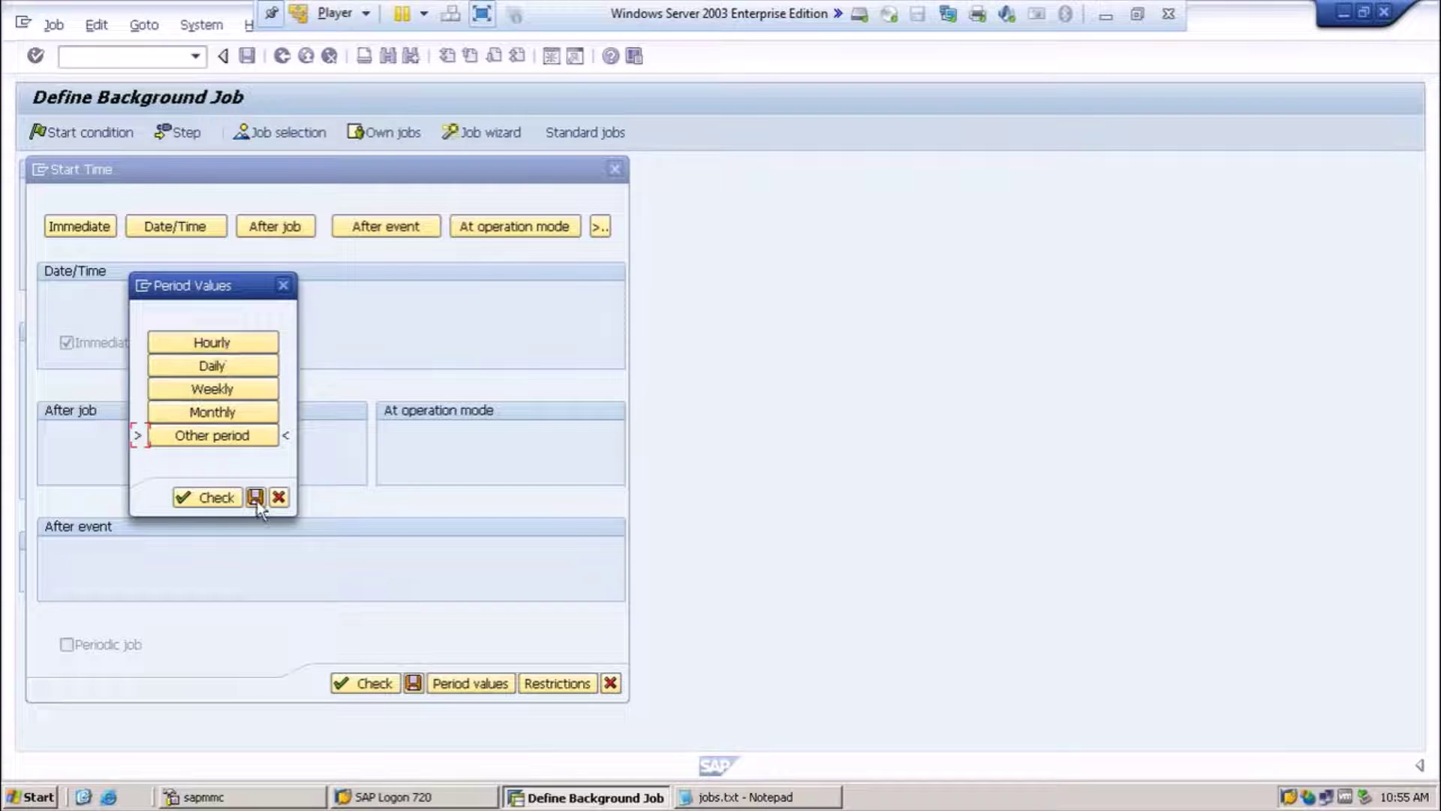
Choose an Hourly period and save it twice so Periodic job is ticked in Start Time
{"action": "left_click", "coordinate": [240, 346]}
{"action": "left_click", "coordinate": [256, 496]}
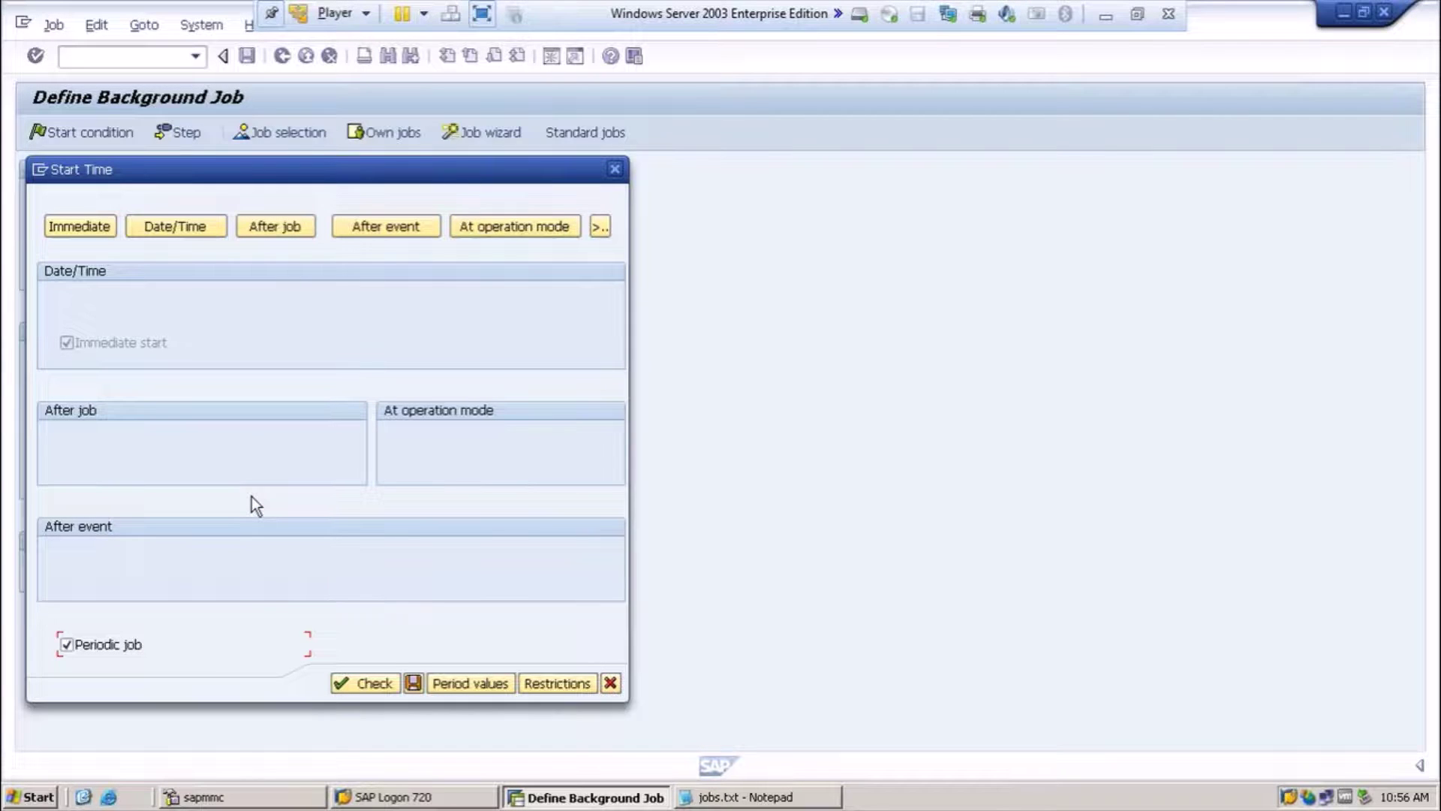
{"action": "left_click", "coordinate": [477, 684]}
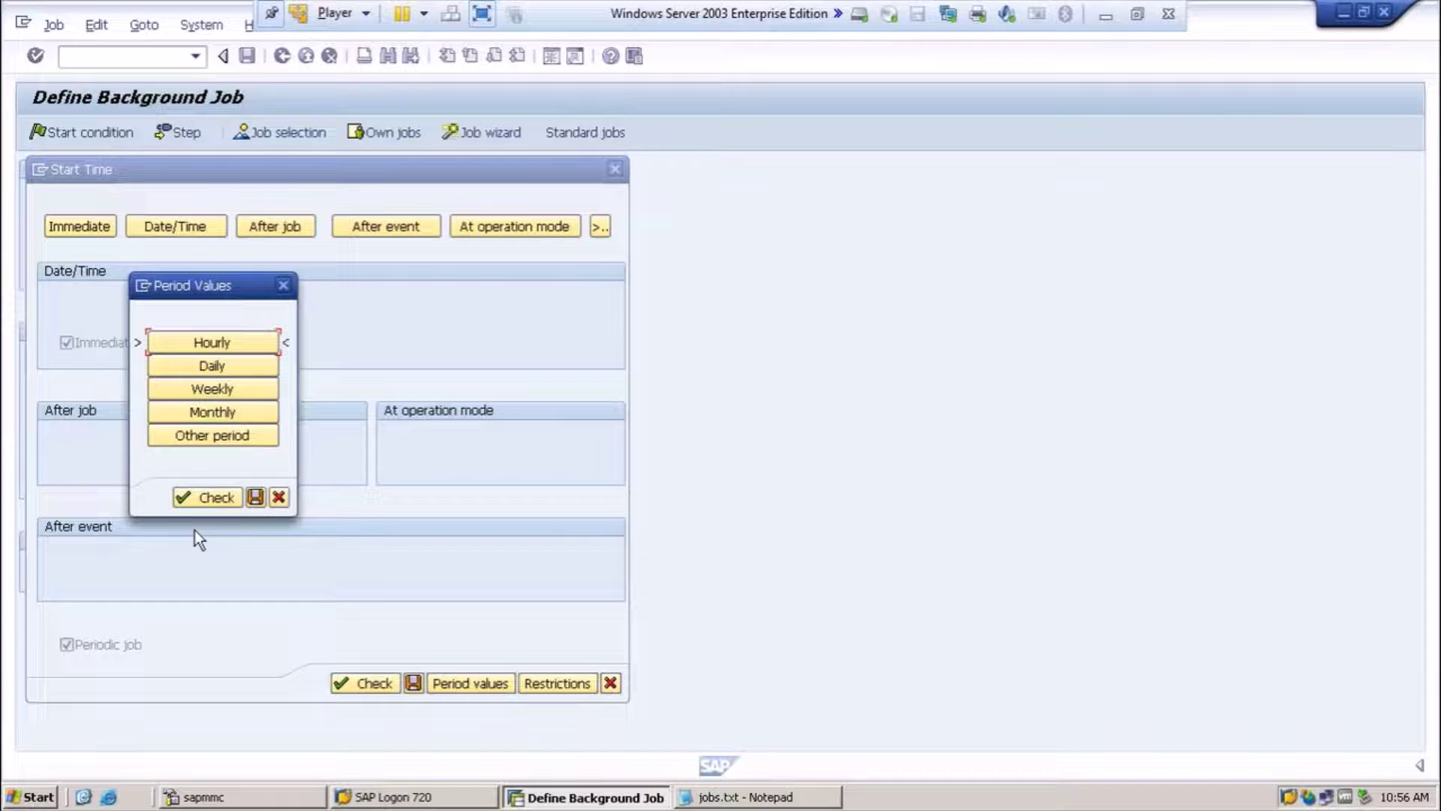
{"action": "left_click", "coordinate": [257, 497]}
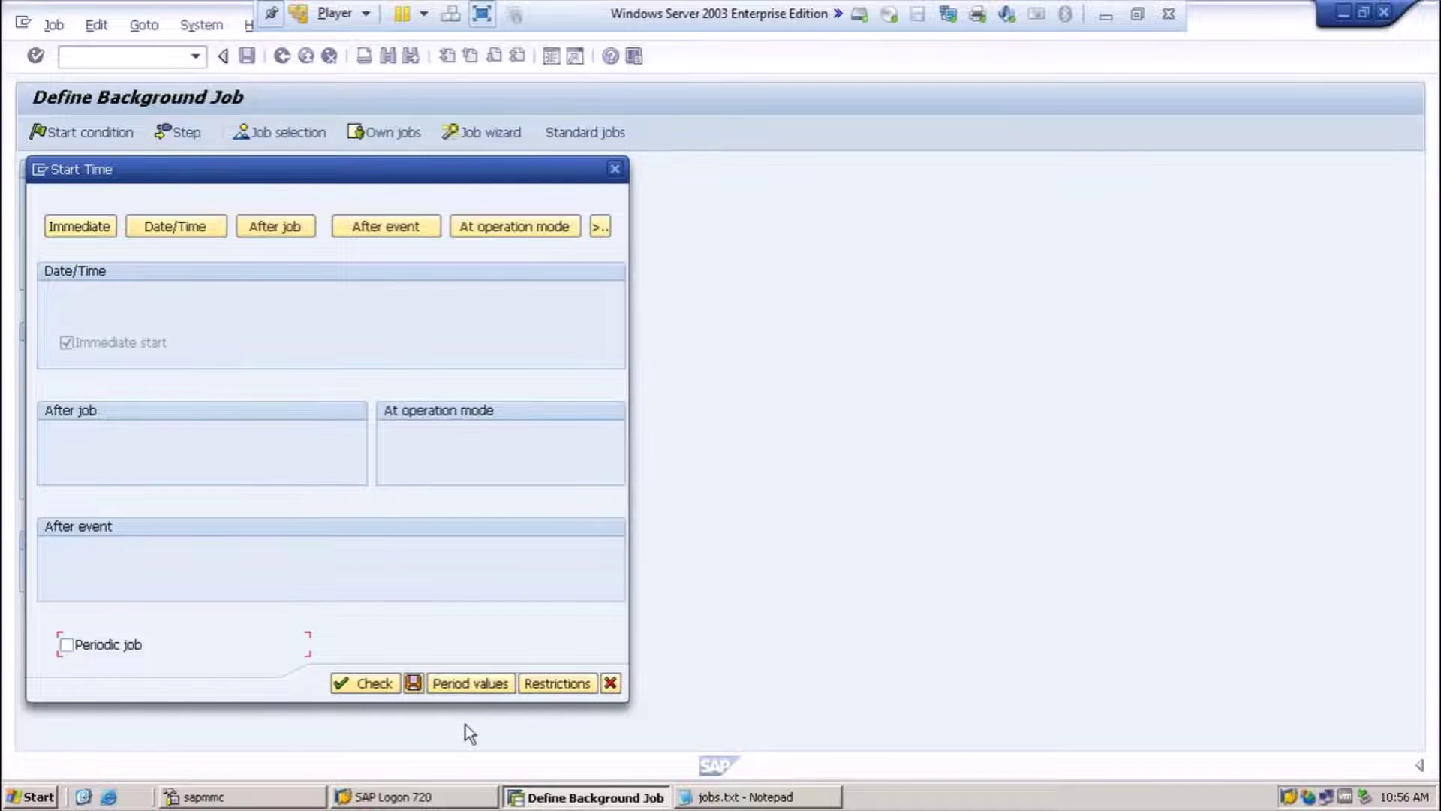
{"action": "left_click", "coordinate": [464, 682]}
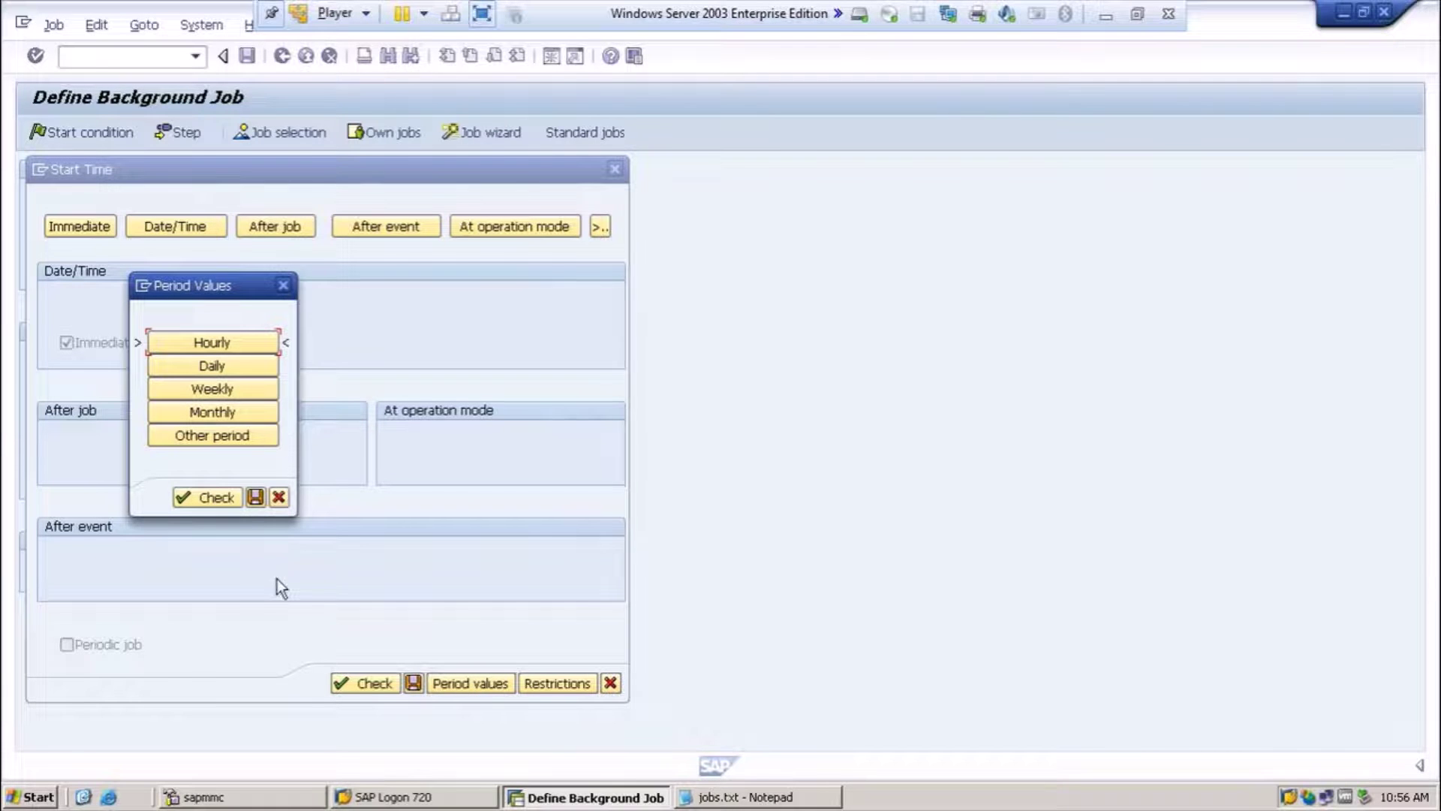
{"action": "left_click", "coordinate": [255, 499]}
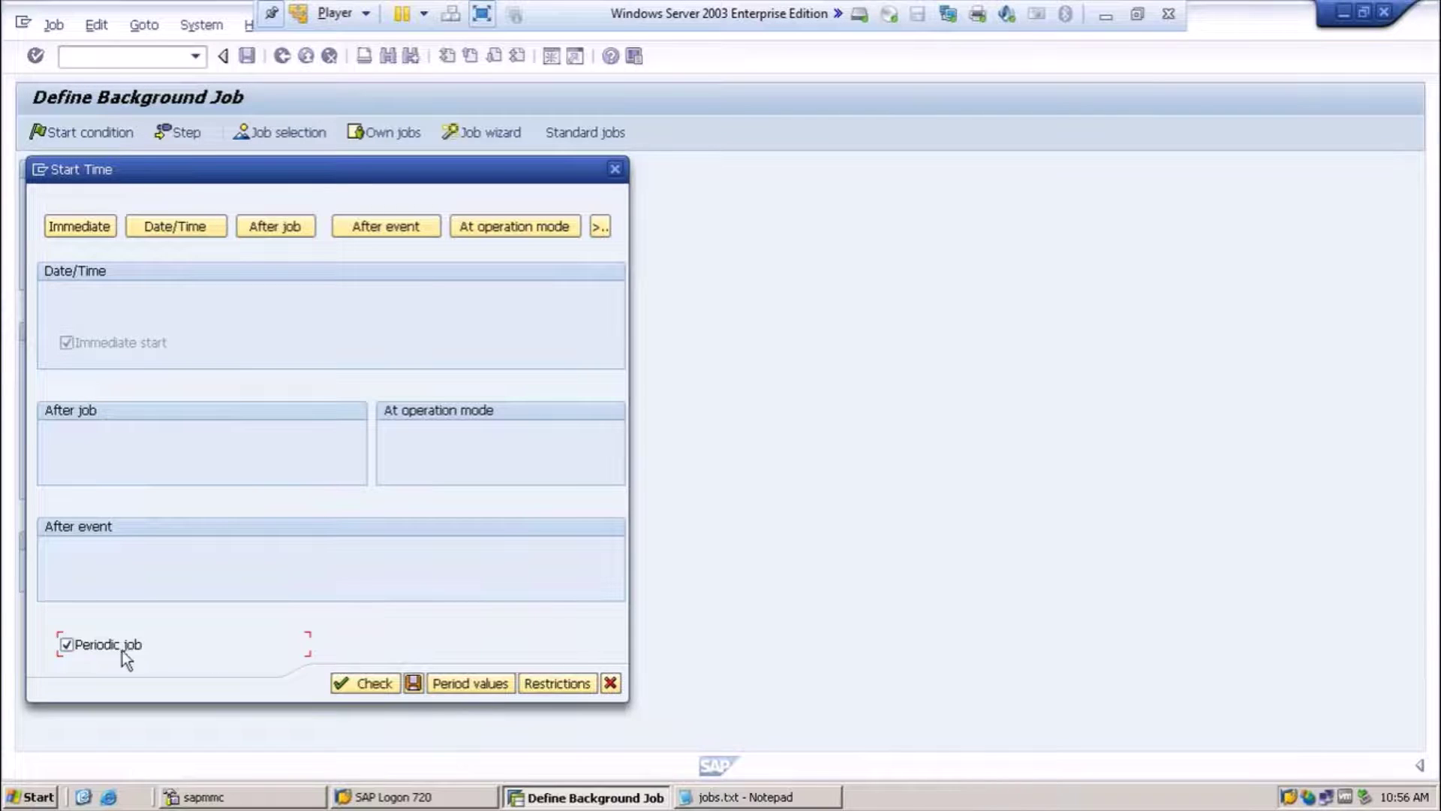
{"action": "left_click", "coordinate": [464, 686]}
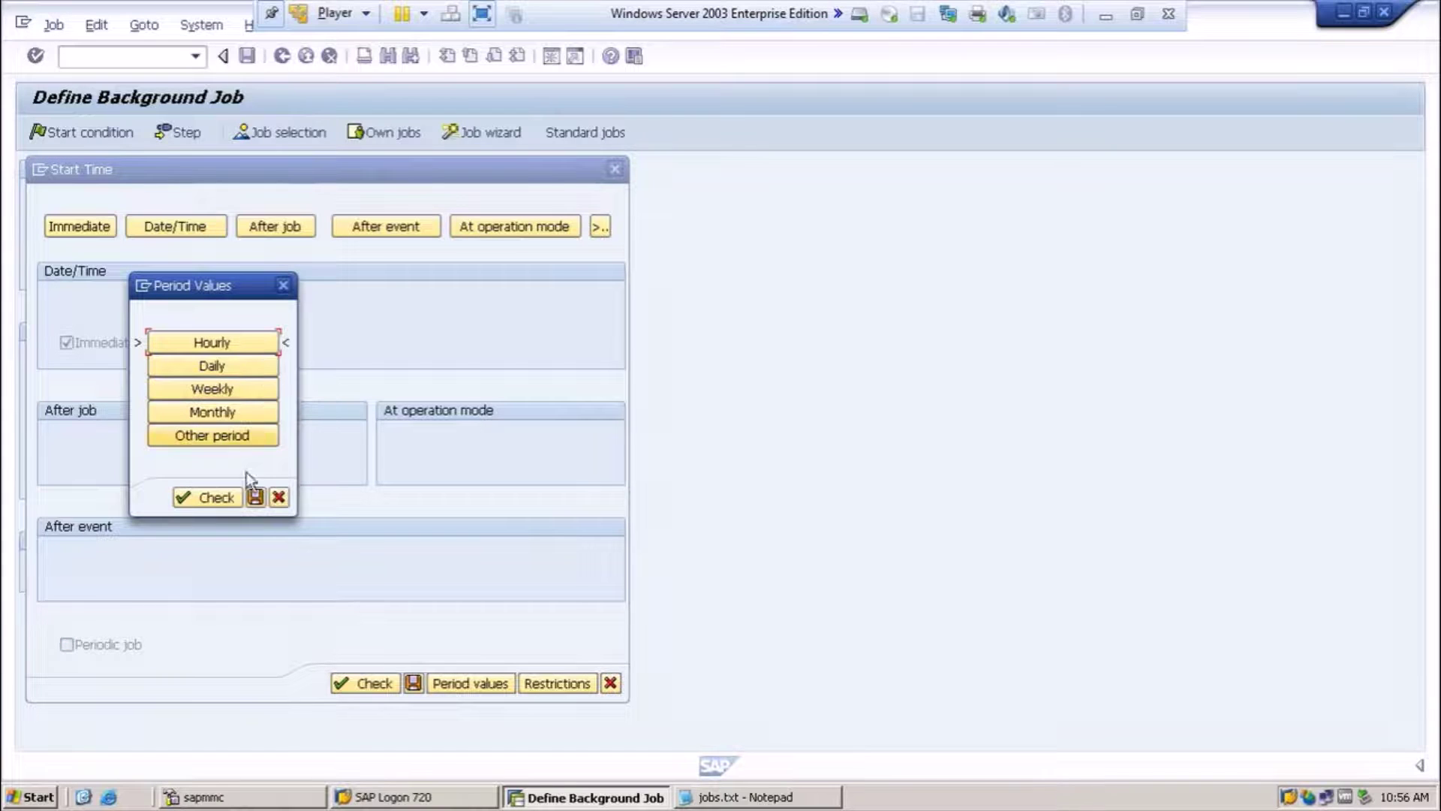
{"action": "left_click", "coordinate": [256, 500]}
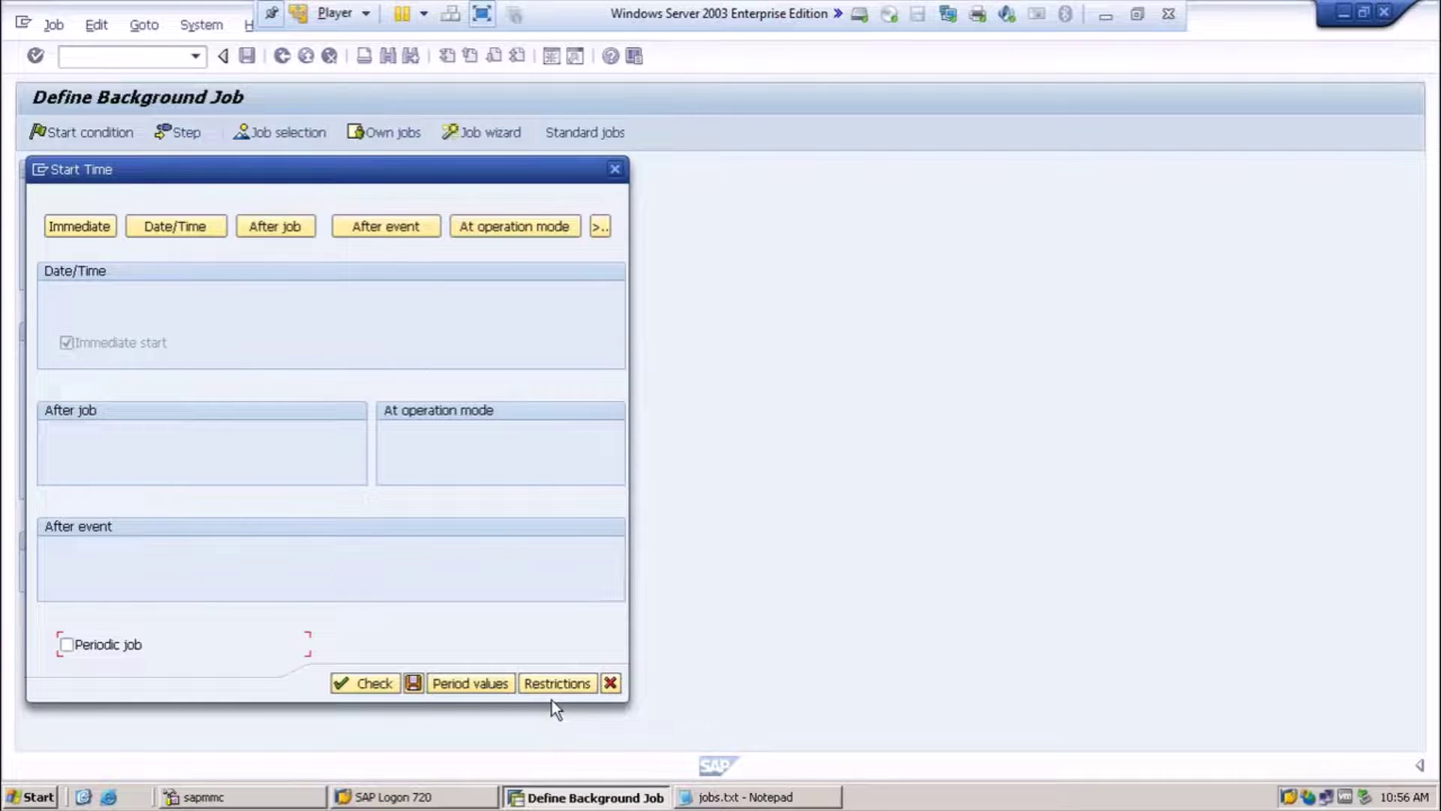
Save the Immediate Start condition for the SAP_REORG_JOBS job
{"action": "left_click", "coordinate": [413, 683]}
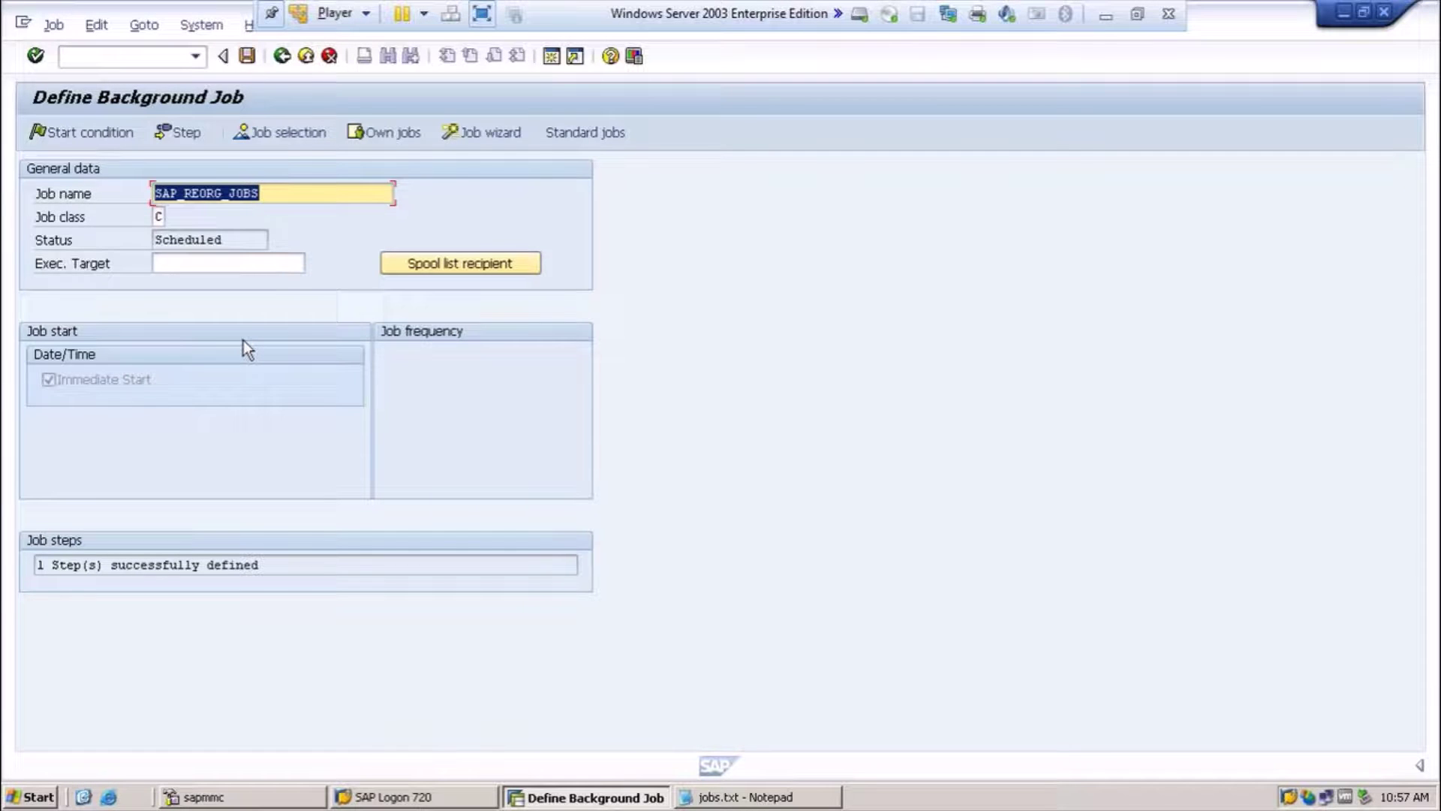
Save the SAP_REORG_JOBS job as Released and minimize the remote session
{"action": "left_click", "coordinate": [247, 64]}
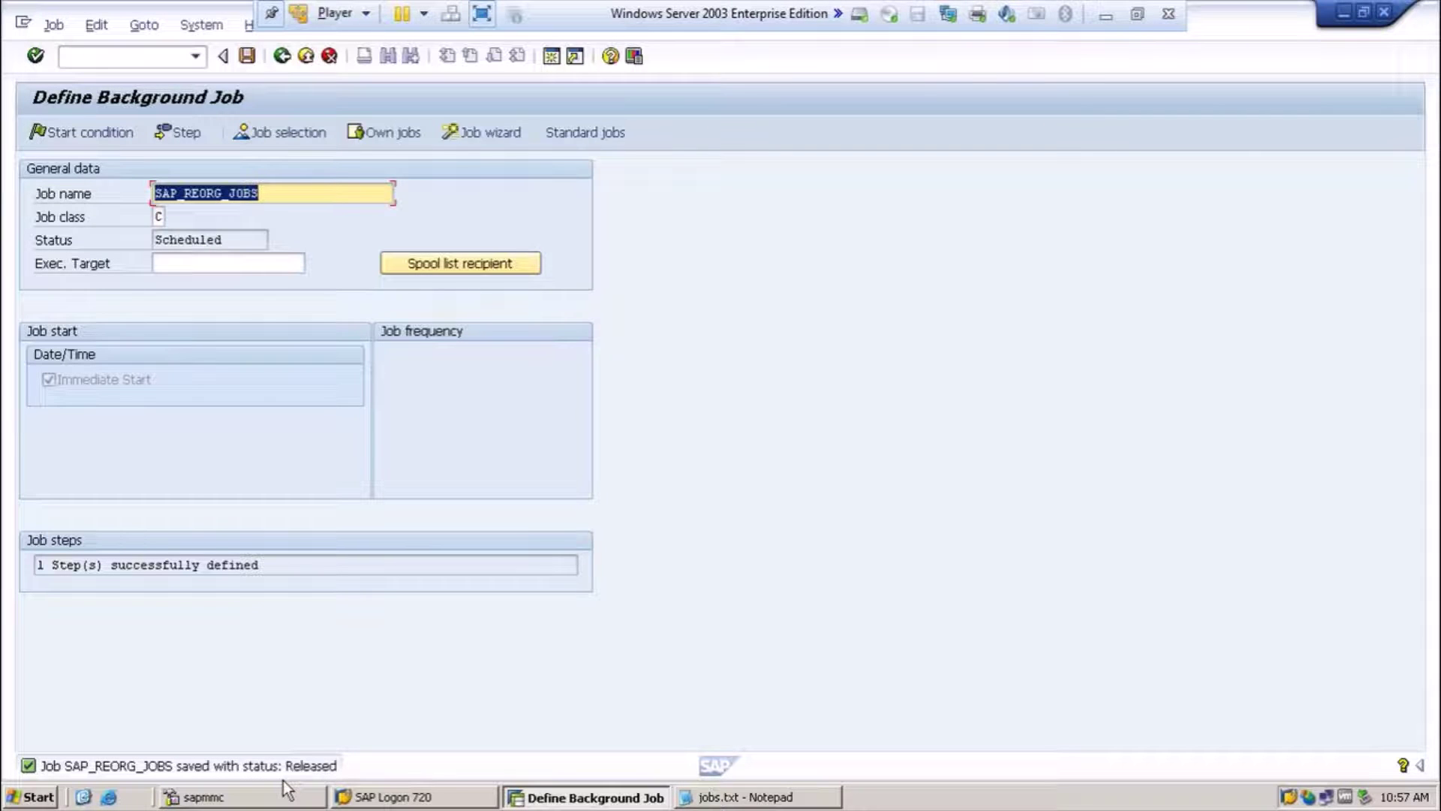
{"action": "left_click", "coordinate": [1104, 16]}
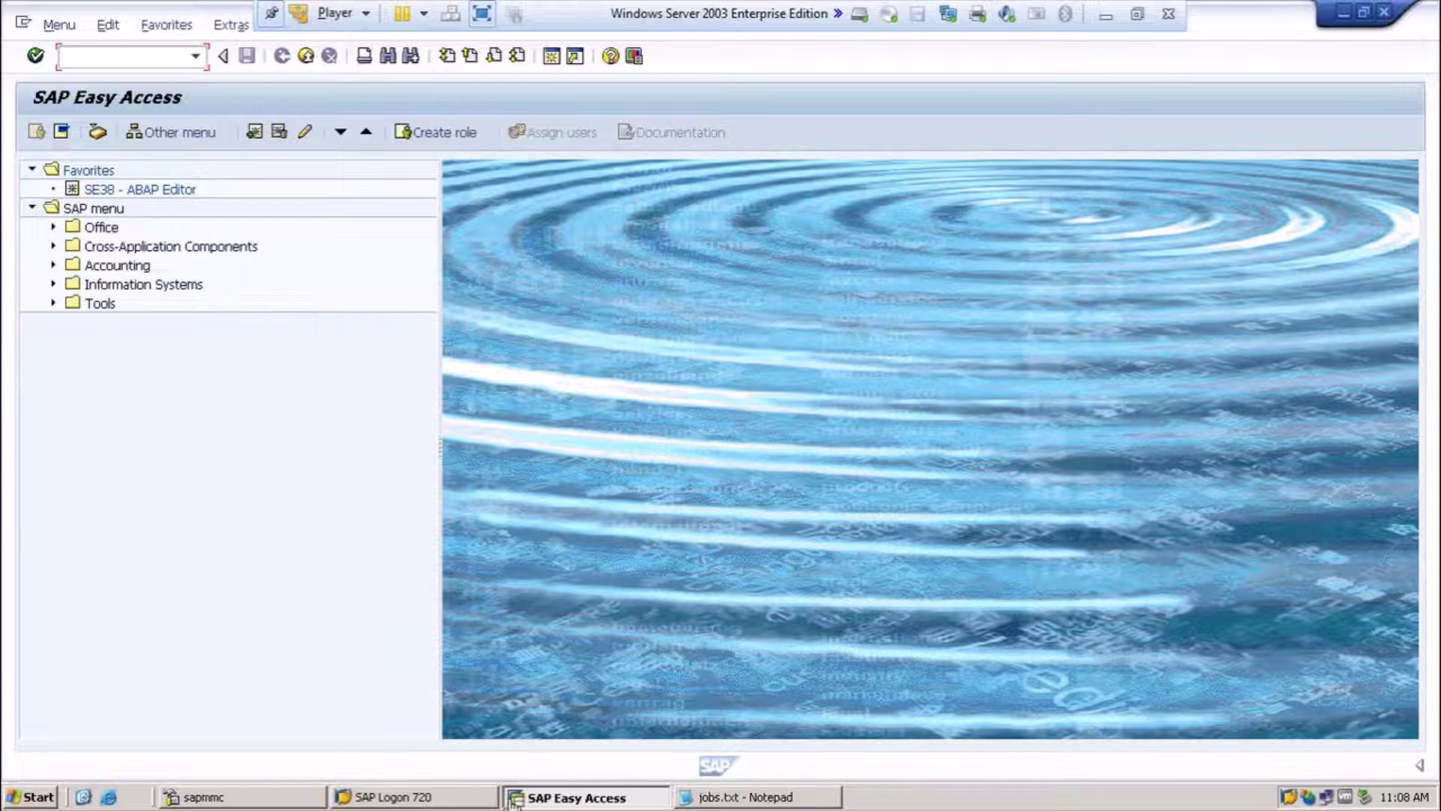
Minimize the SAP session to show the Monitoring Job – SM37 slide
{"action": "left_click", "coordinate": [1104, 17]}
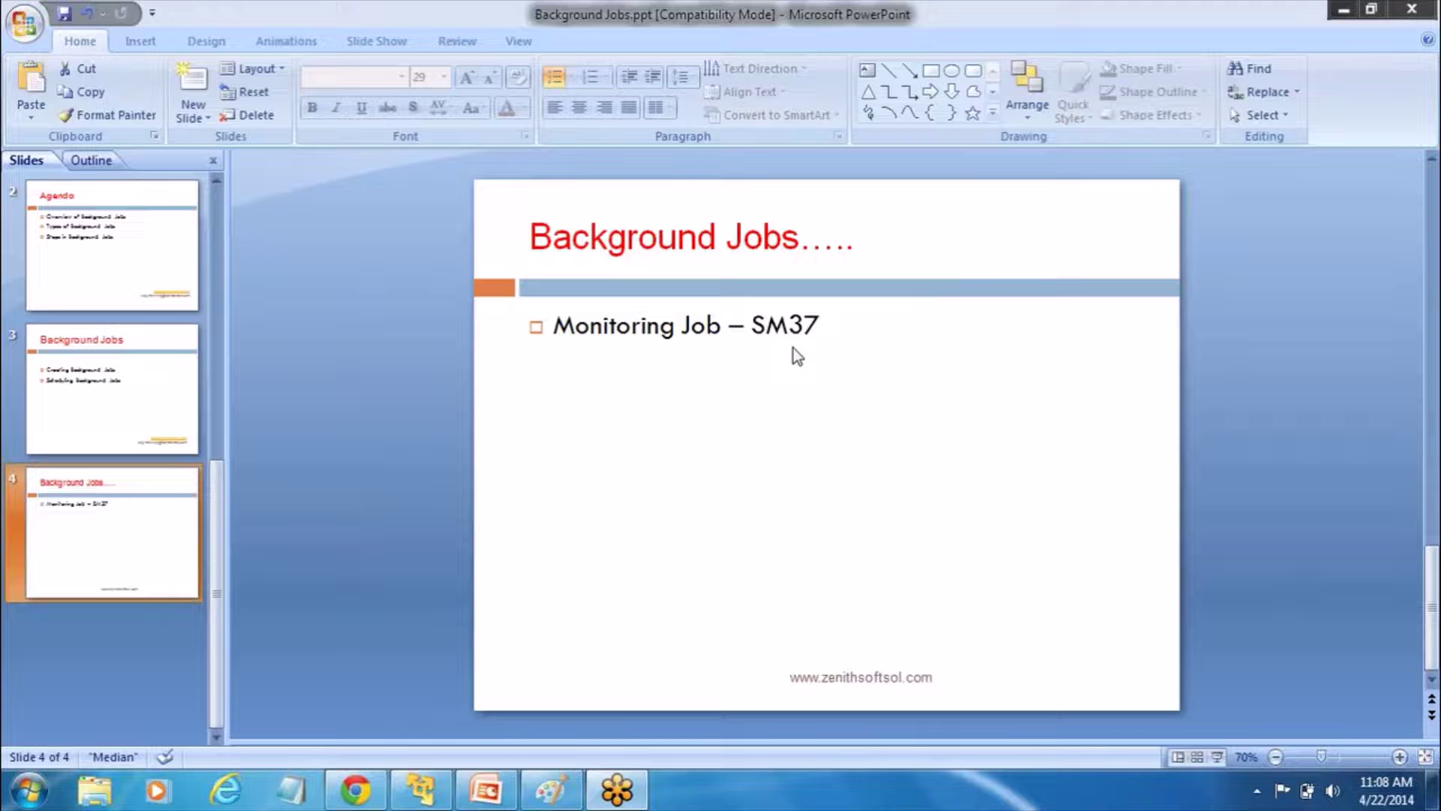
Switch from PowerPoint back to the SAP session in VMware
{"action": "left_click", "coordinate": [420, 789]}
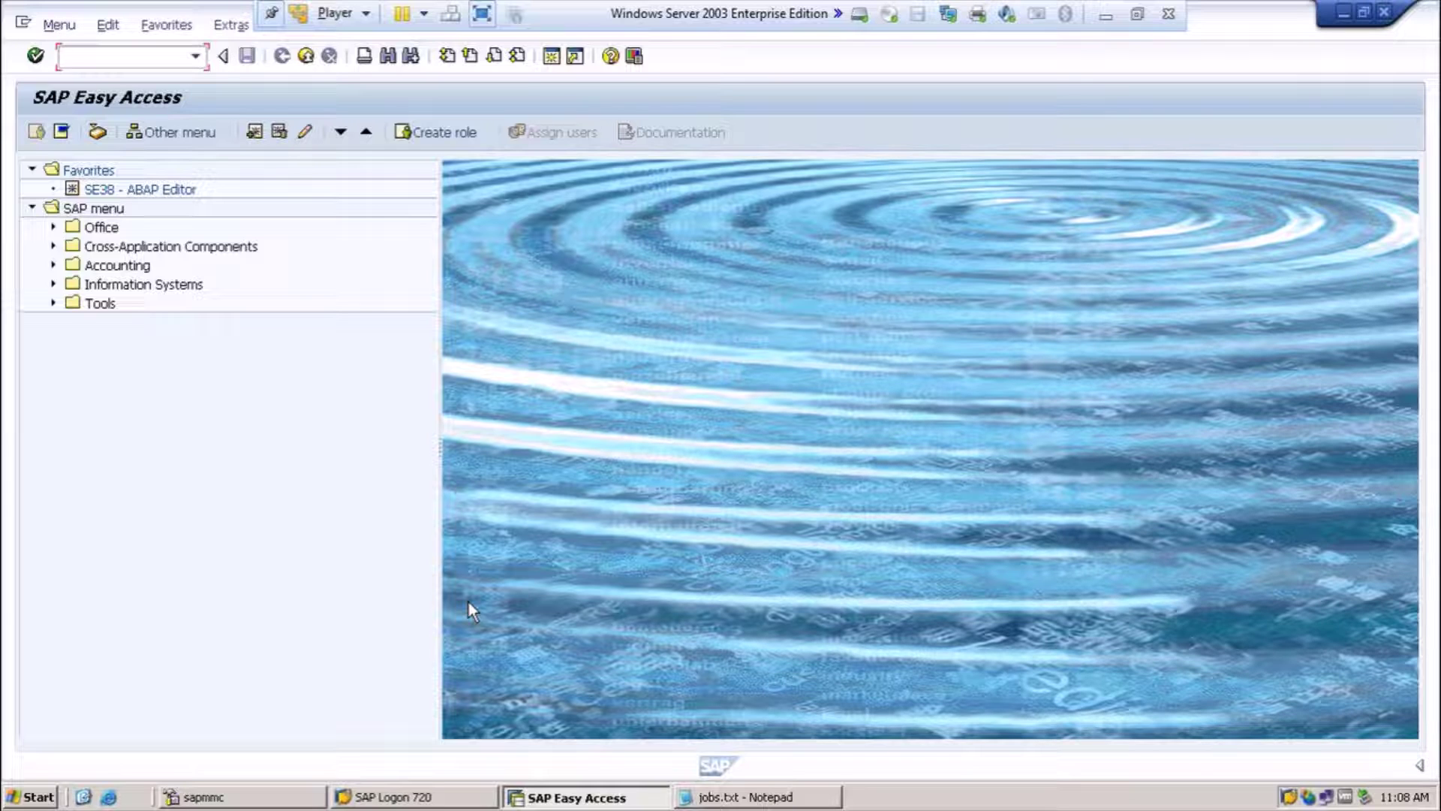
Run transaction SM37 to open Simple Job Selection
{"action": "type", "text": "s"}
{"action": "key", "text": "BackSpace"}
{"action": "type", "text": "SM37"}
{"action": "left_click", "coordinate": [40, 59]}
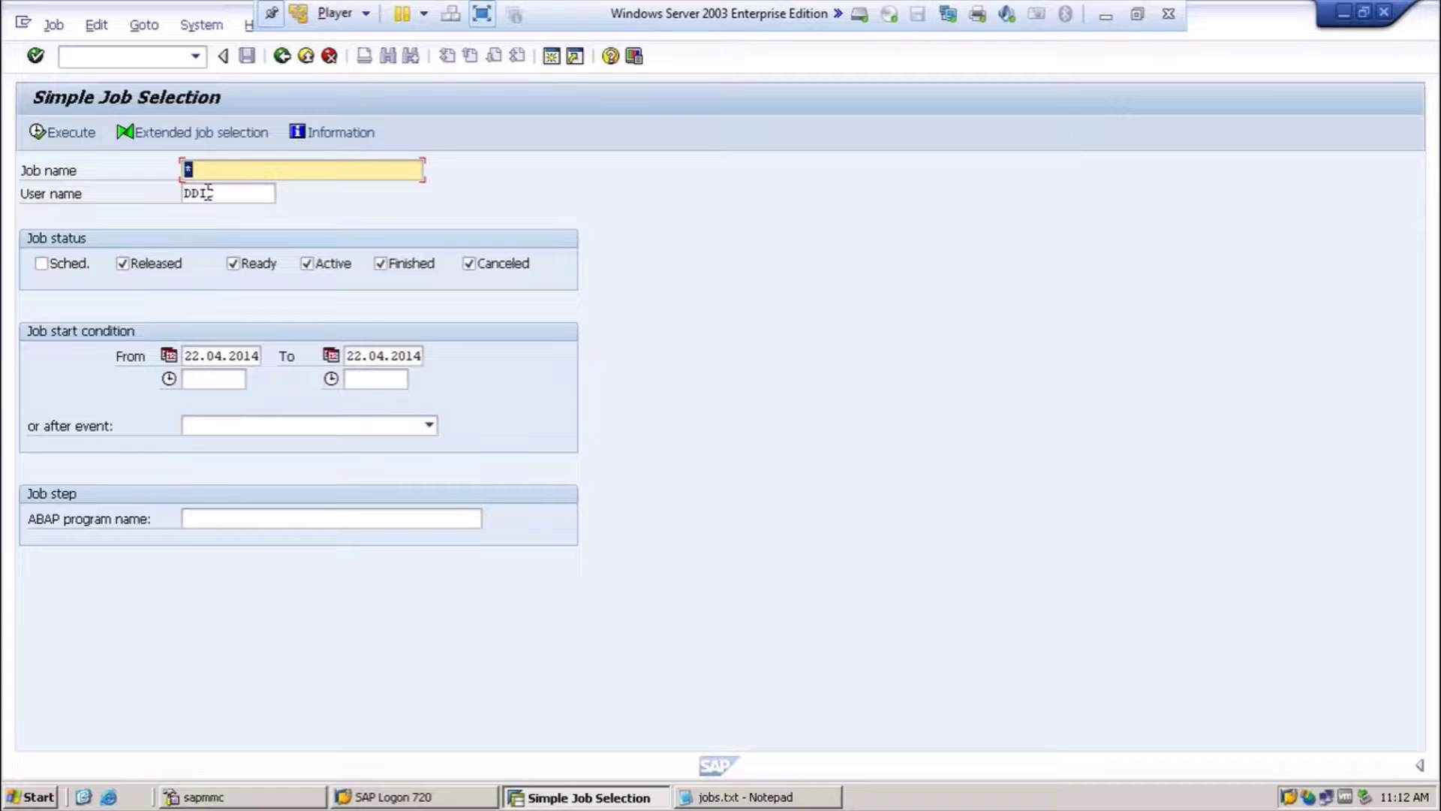
Set the job name to * and execute to list SAP_REORG_JOBS as Finished
{"action": "key", "text": "Delete"}
{"action": "type", "text": "*"}
{"action": "left_click", "coordinate": [43, 137]}
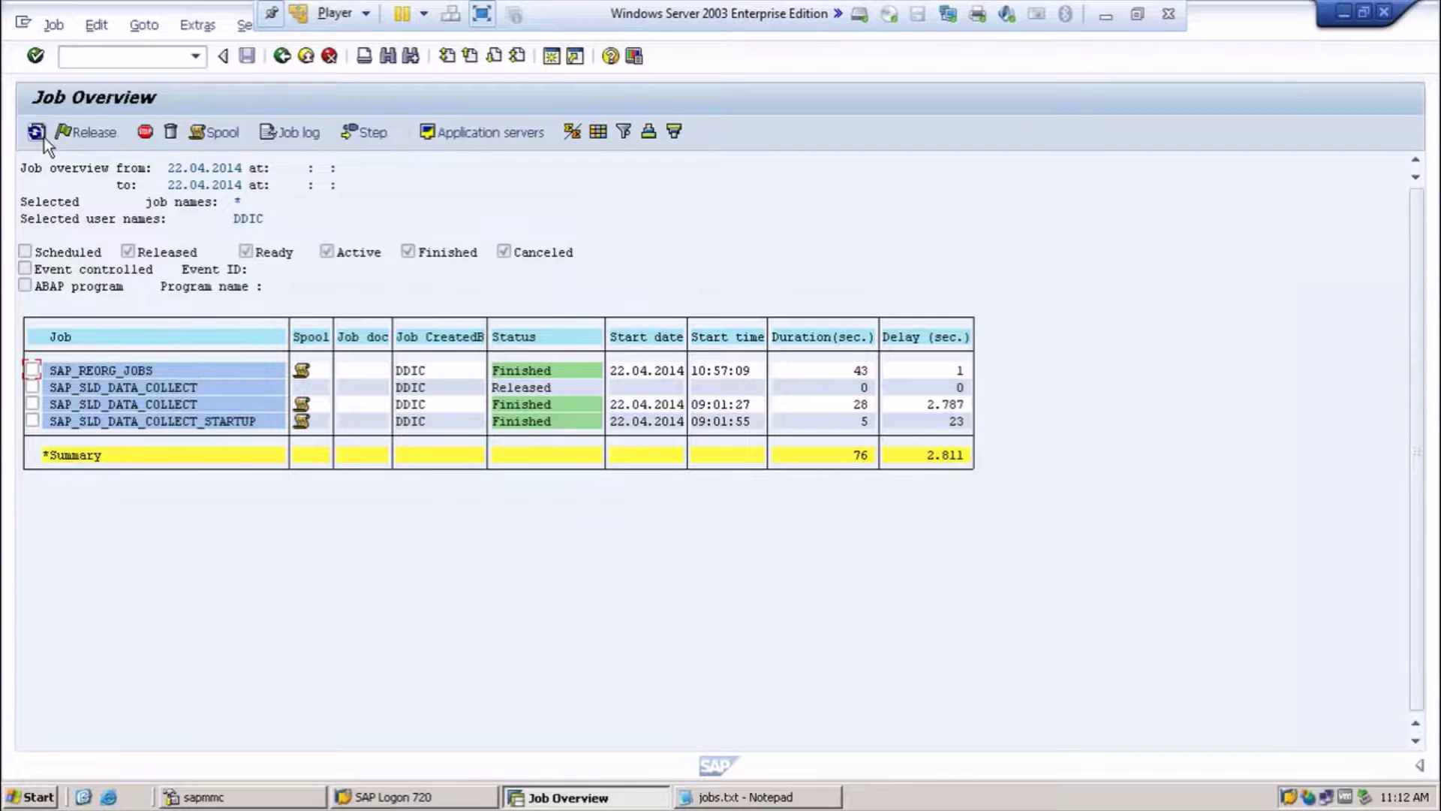
Select the SAP_REORG_JOBS row, then return to Simple Job Selection
{"action": "left_click", "coordinate": [132, 372]}
{"action": "left_click", "coordinate": [282, 56]}
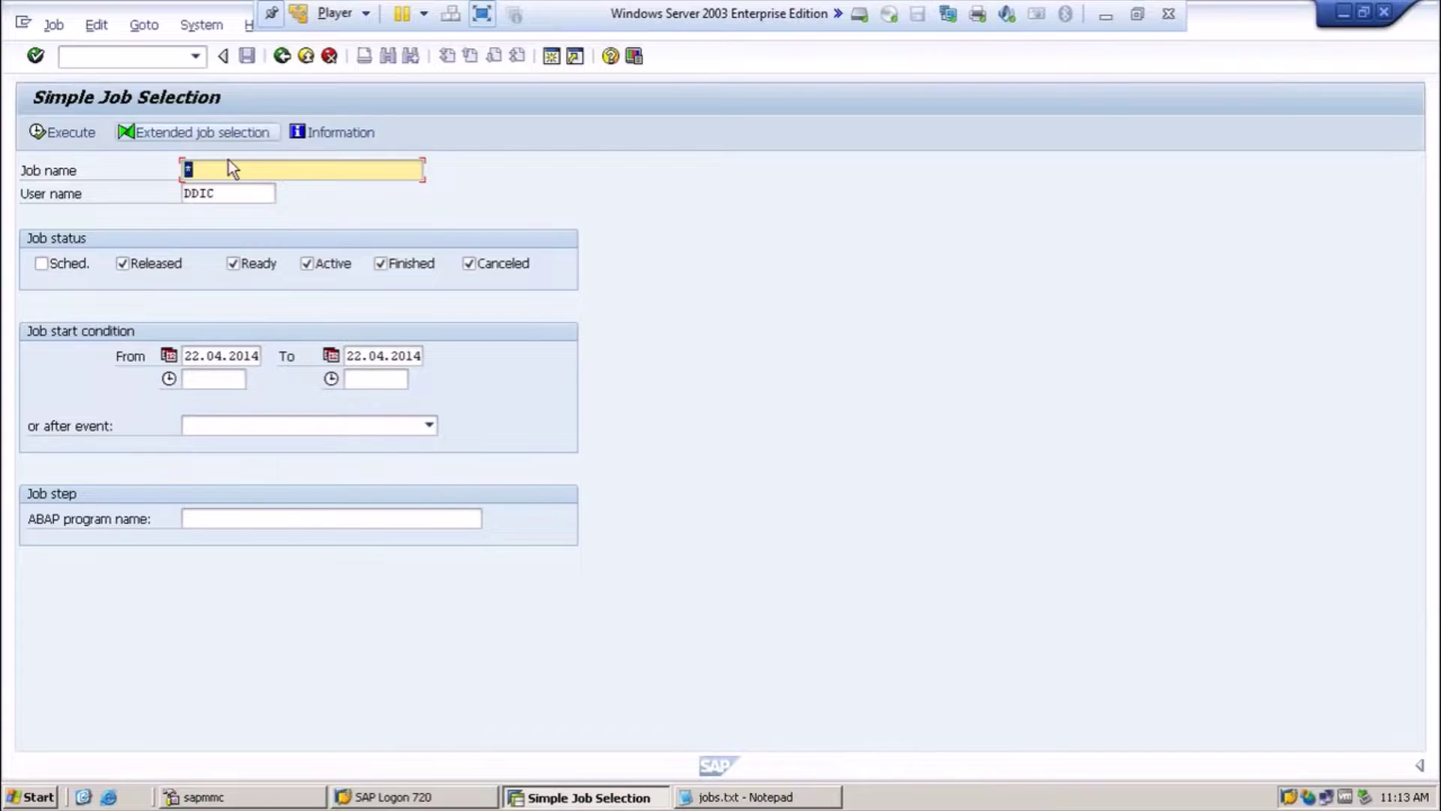
Replace the user name with * and execute to list all users' jobs
{"action": "left_click", "coordinate": [209, 194]}
{"action": "left_click_drag", "start_coordinate": [213, 193], "coordinate": [172, 200]}
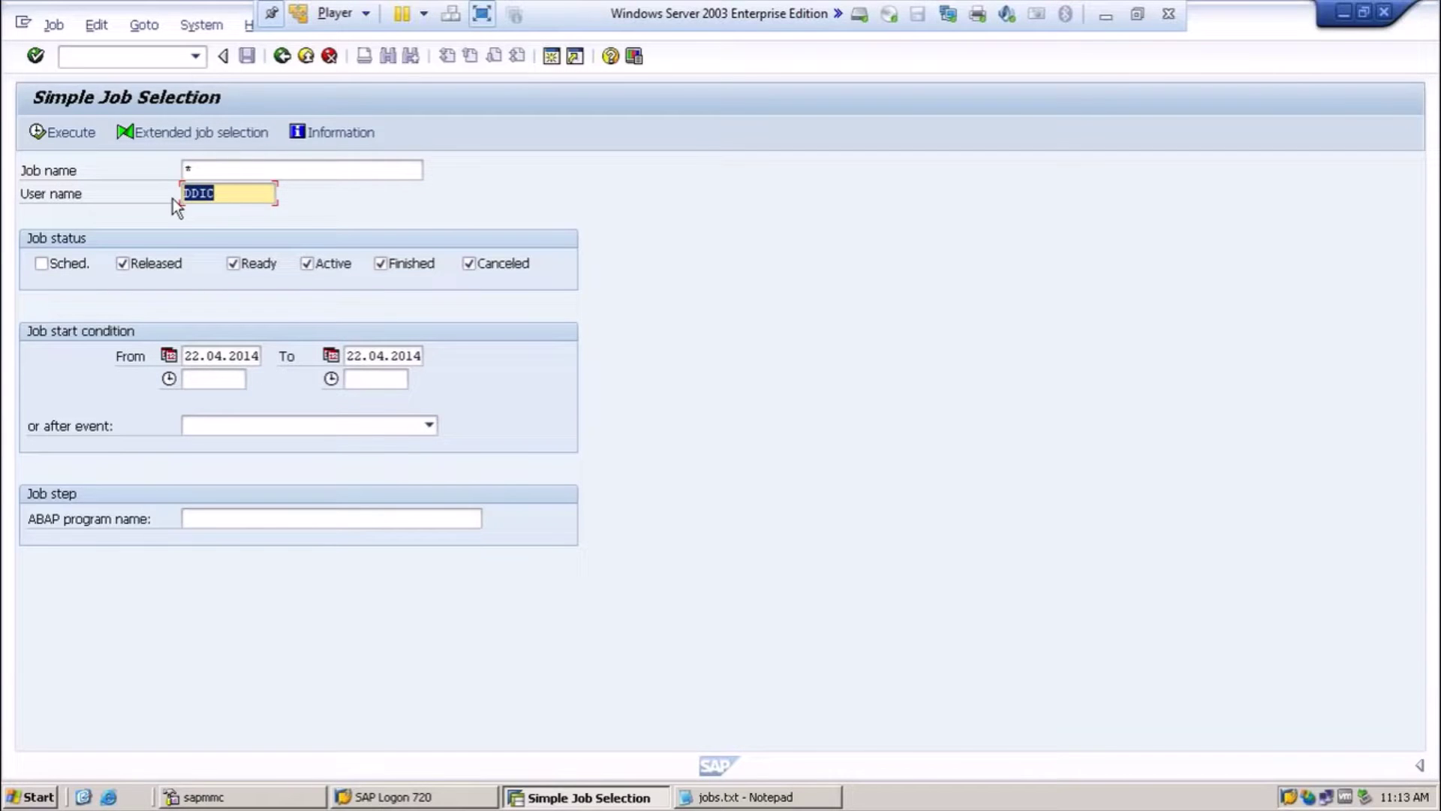
{"action": "type", "text": "*"}
{"action": "left_click", "coordinate": [66, 136]}
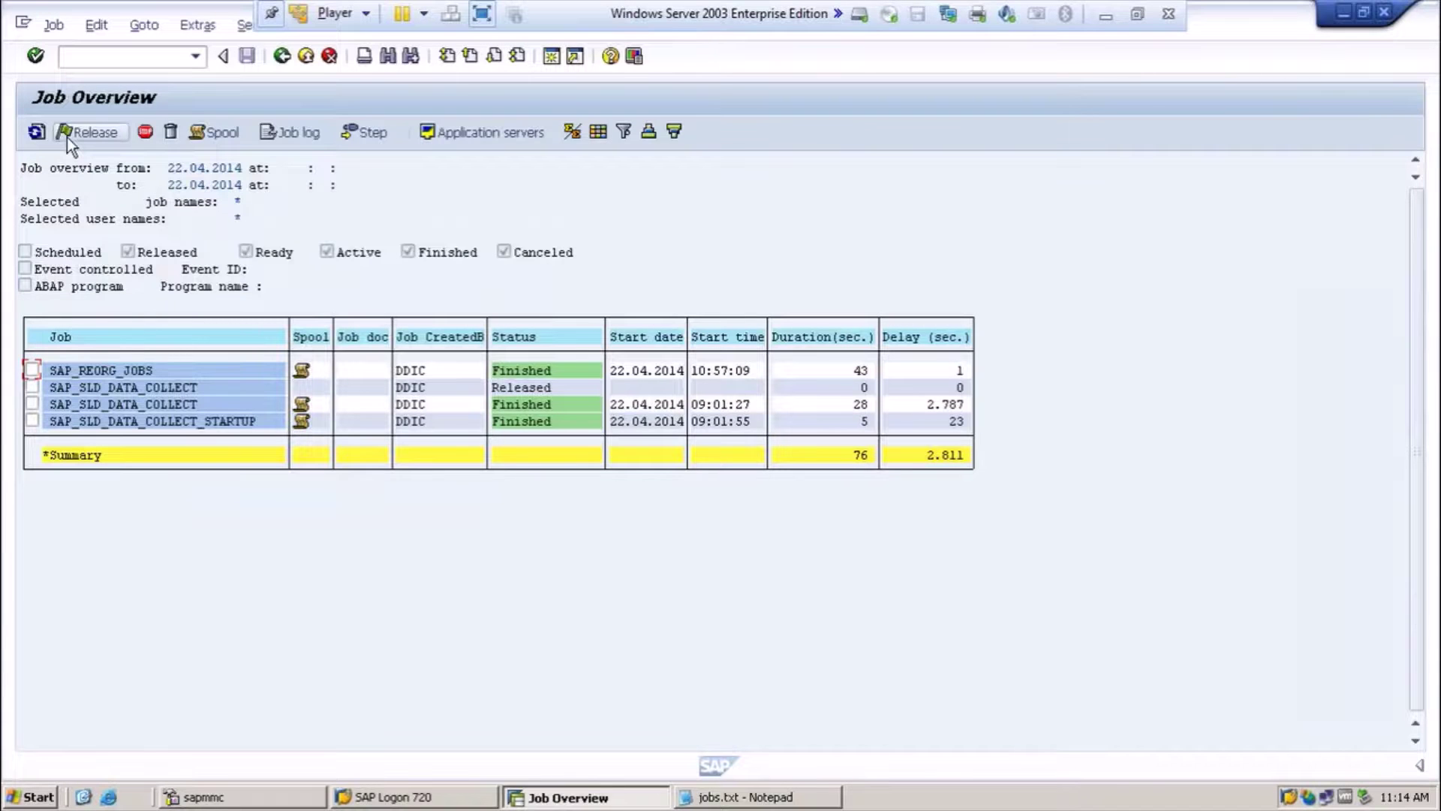
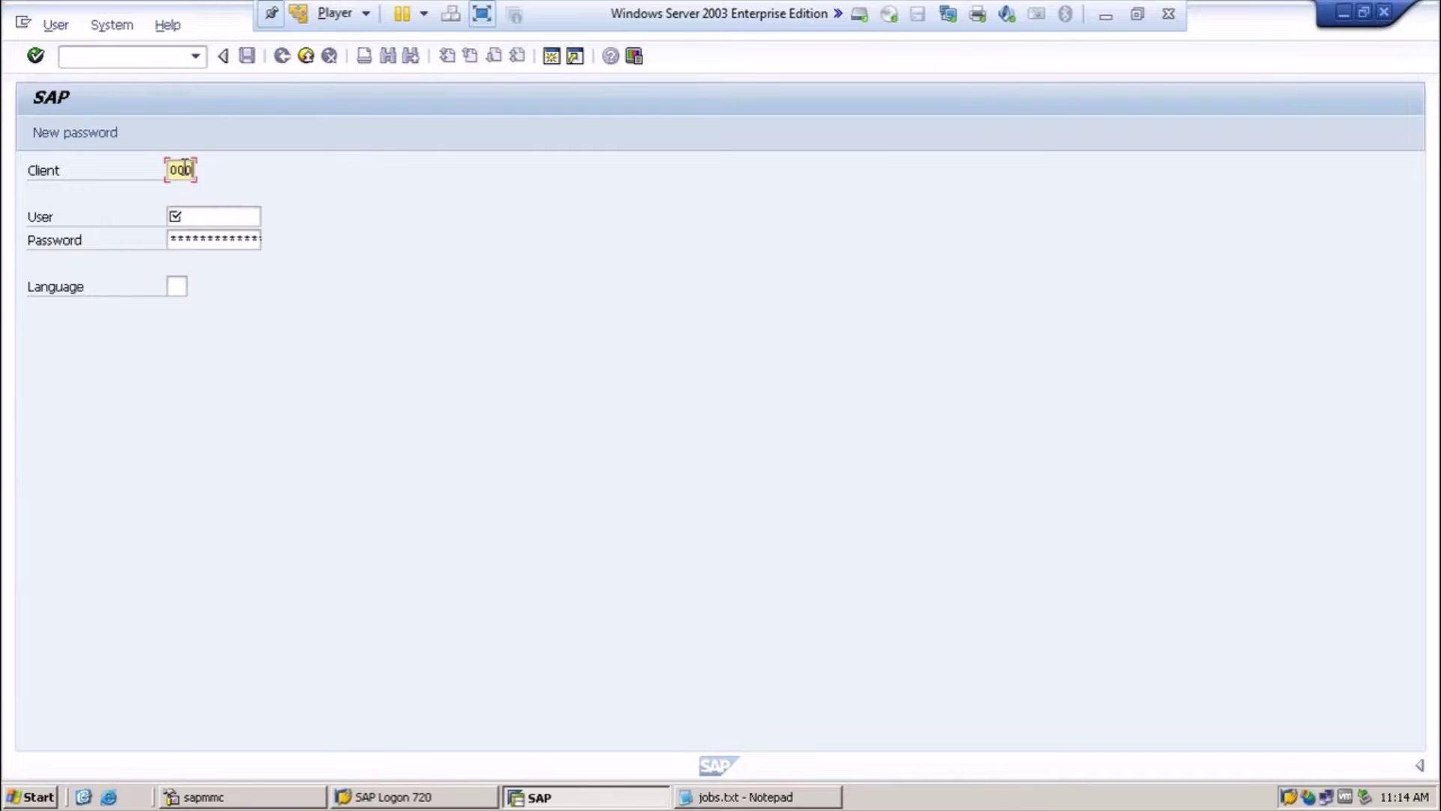
Log on to client 000 with the user name and password, then retype the password after the incorrect-password error
{"action": "type", "text": "ahmed"}
{"action": "key", "text": "Tab"}
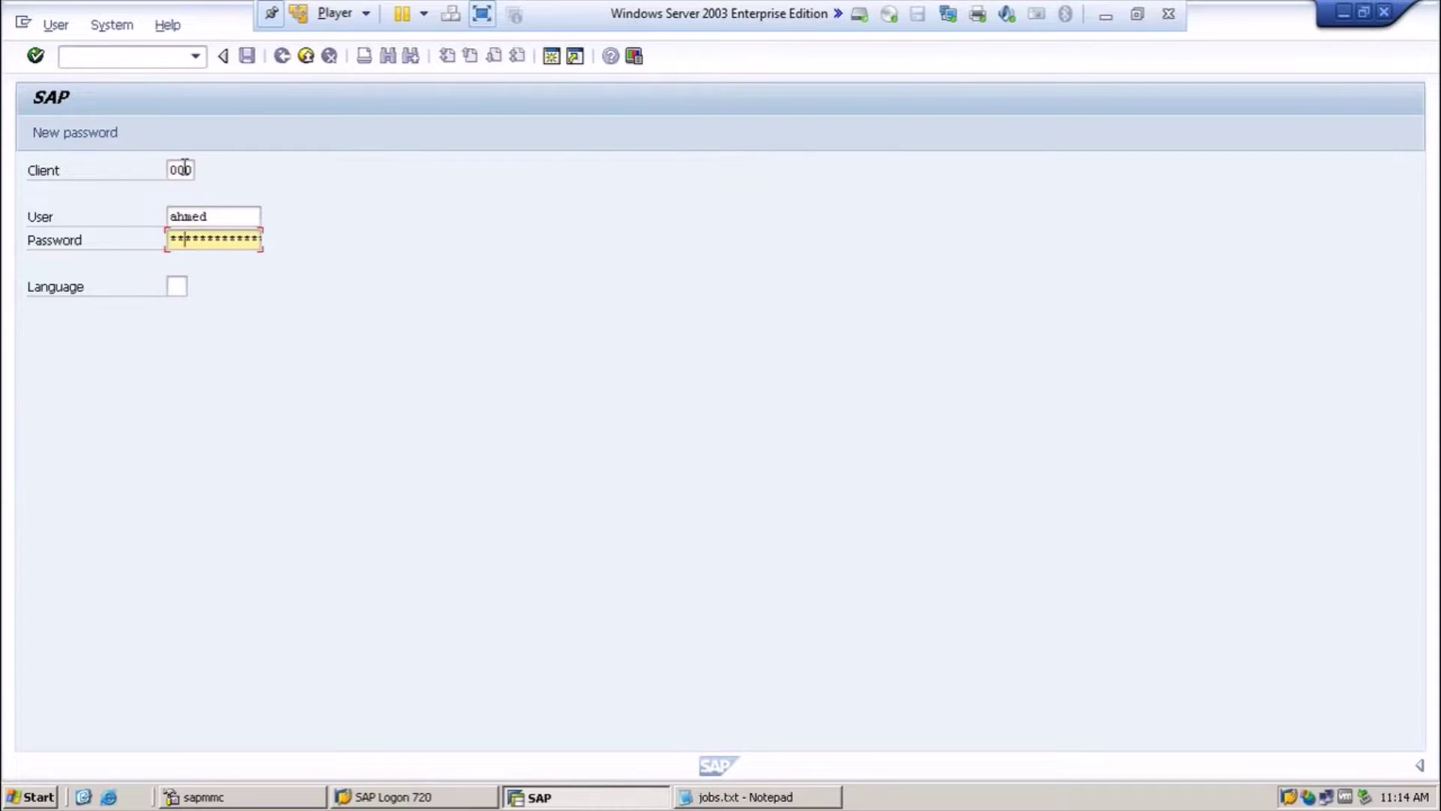
{"action": "key", "text": "Return"}
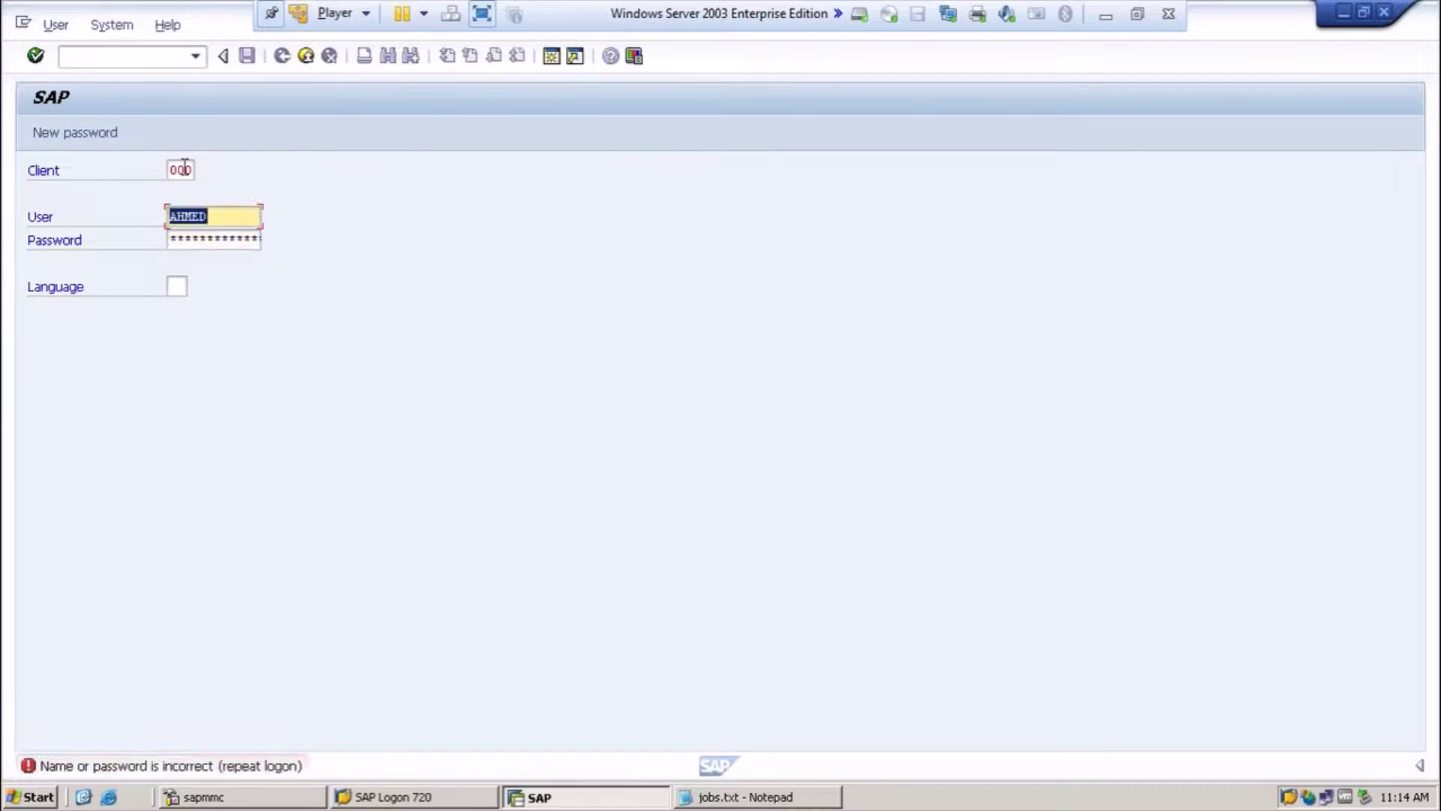
{"action": "left_click", "coordinate": [203, 243]}
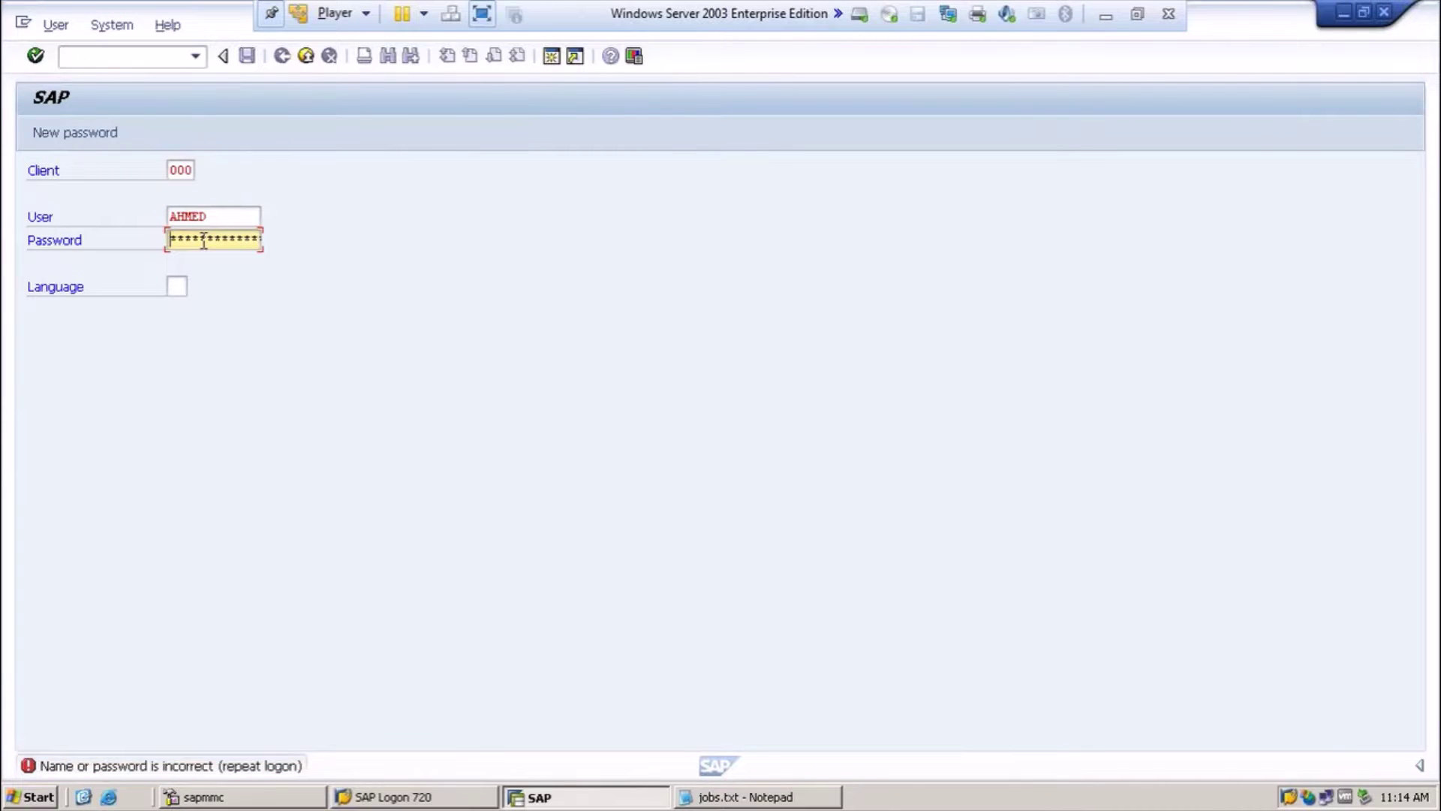
{"action": "type", "text": "********"}
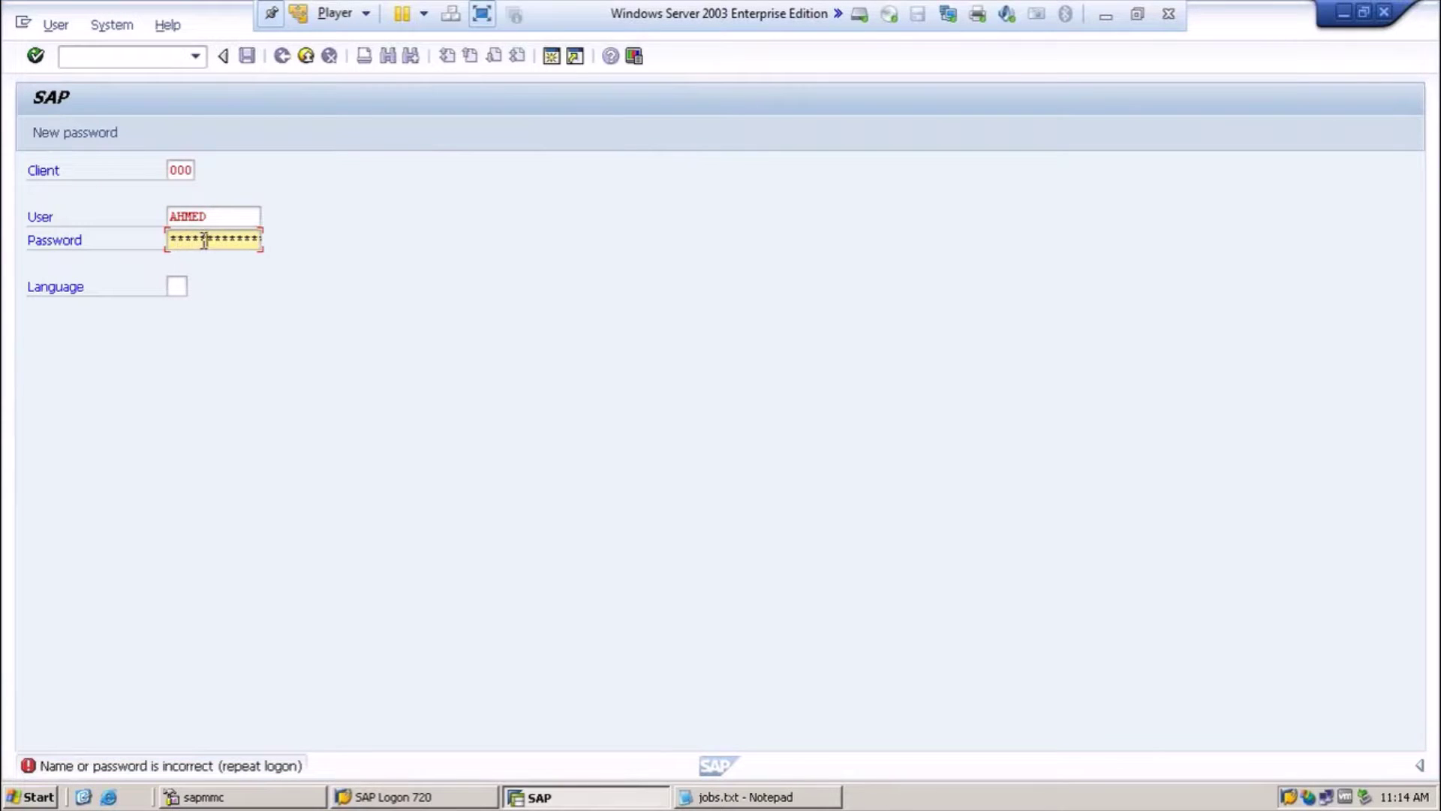
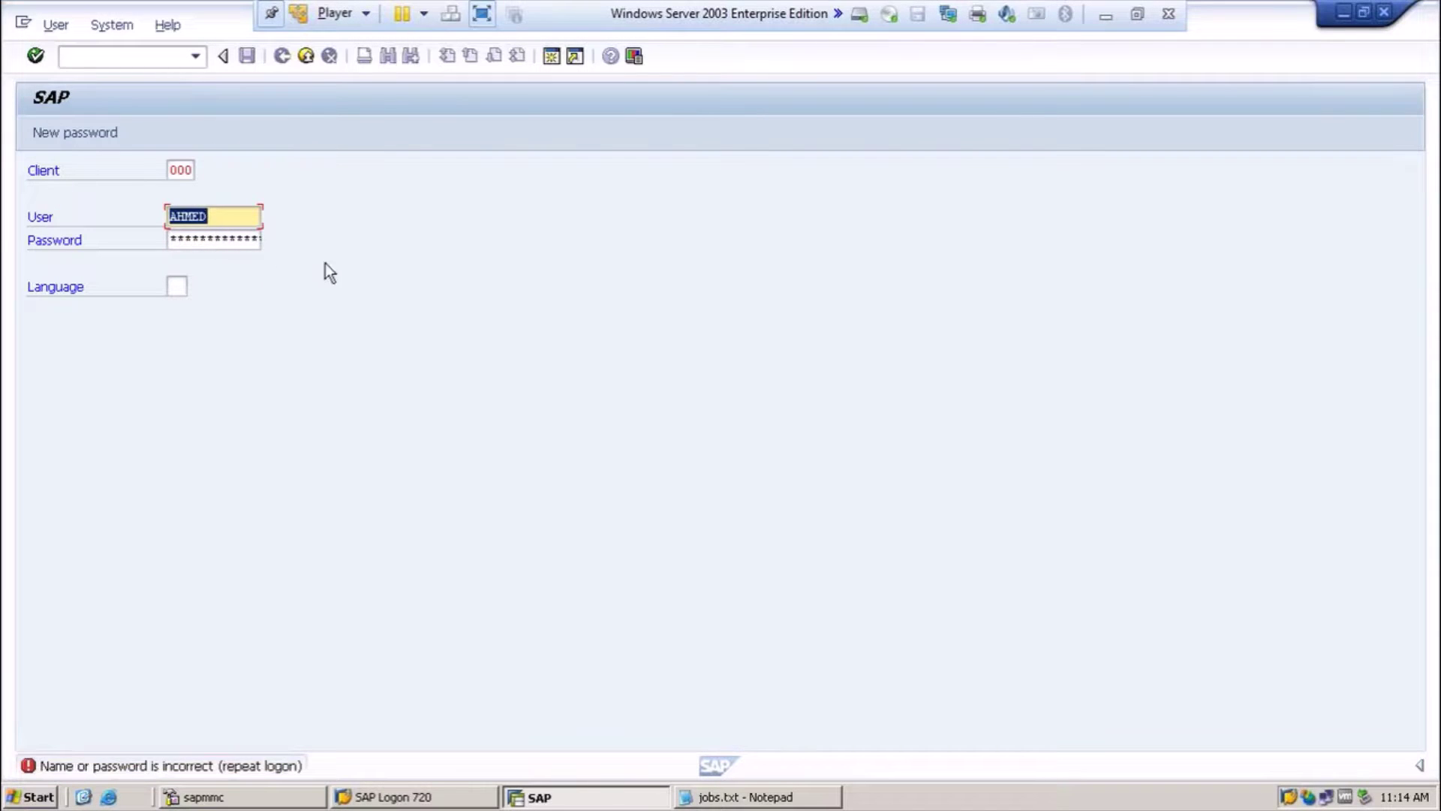
Log back on to client 000 with the administrator user and its password
{"action": "left_click", "coordinate": [306, 56]}
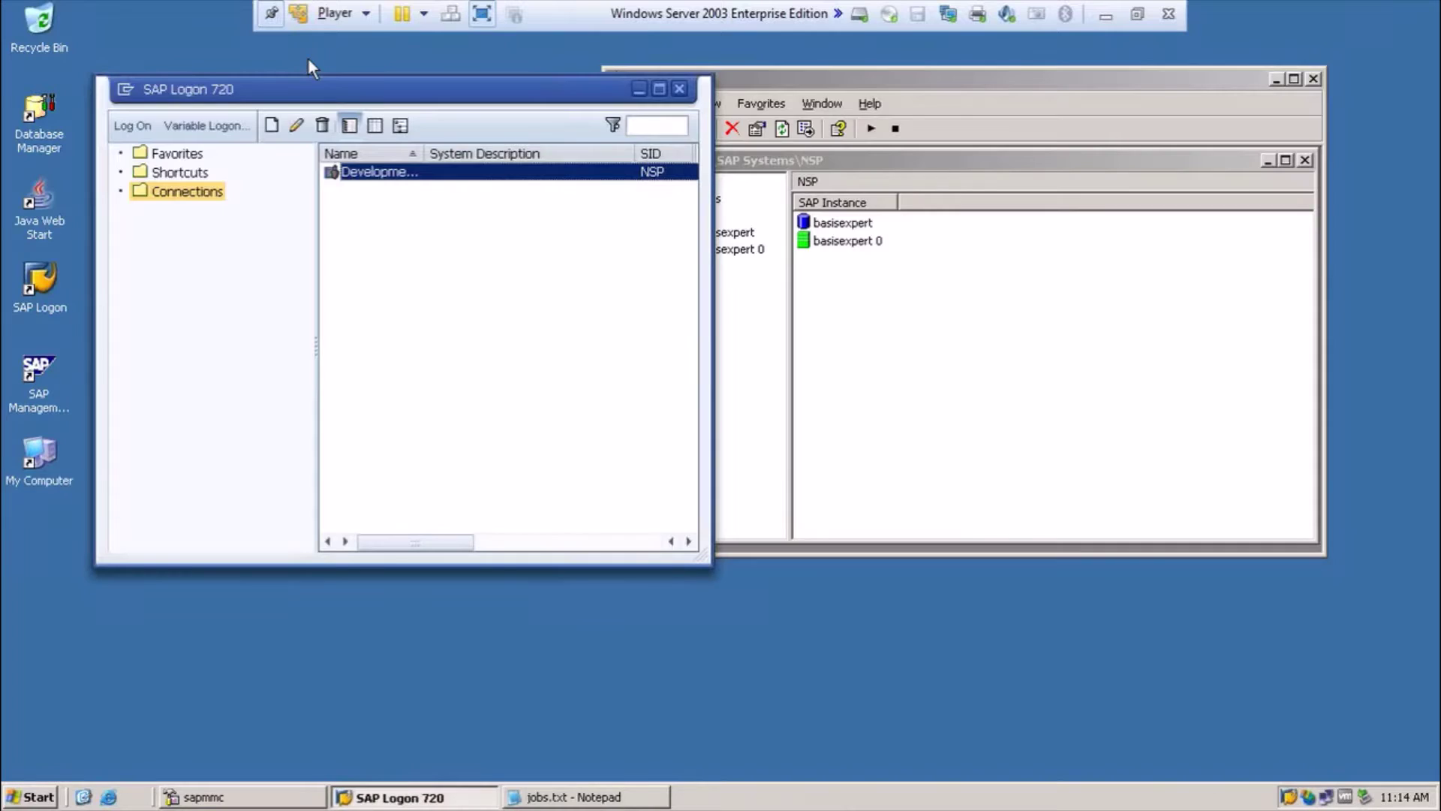
{"action": "double_click", "coordinate": [339, 171]}
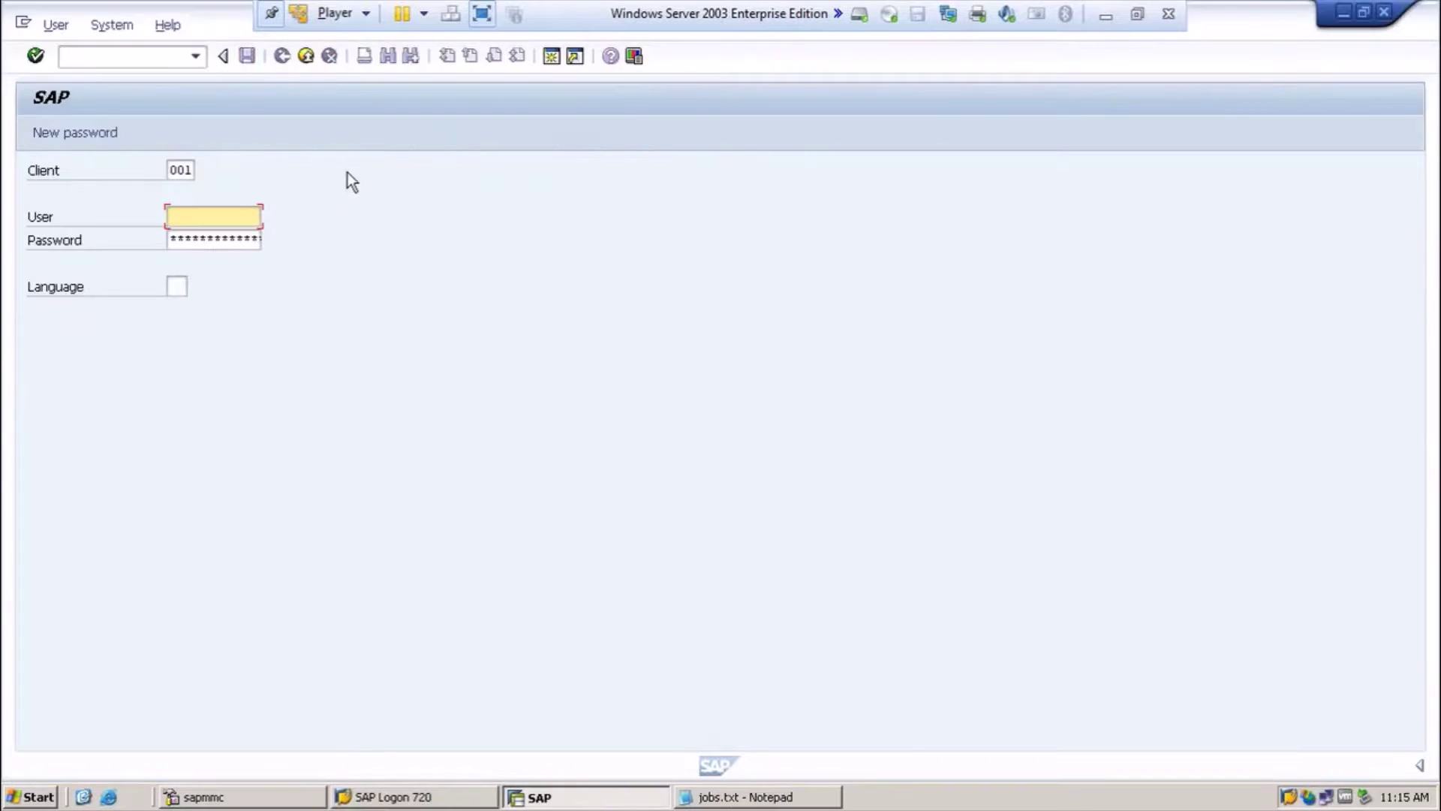
{"action": "left_click", "coordinate": [194, 169]}
{"action": "key", "text": "BackSpace"}
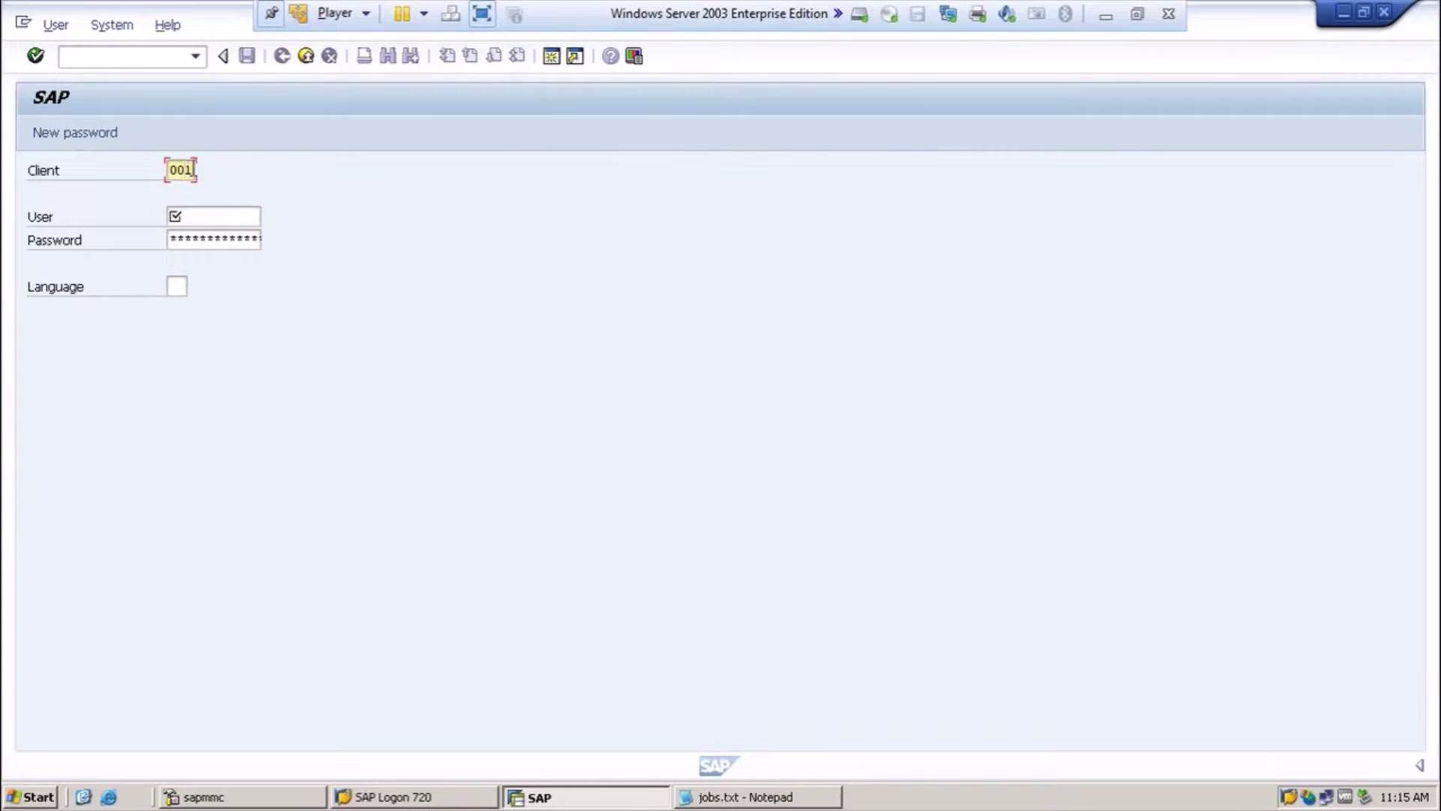
{"action": "type", "text": "0"}
{"action": "key", "text": "Tab"}
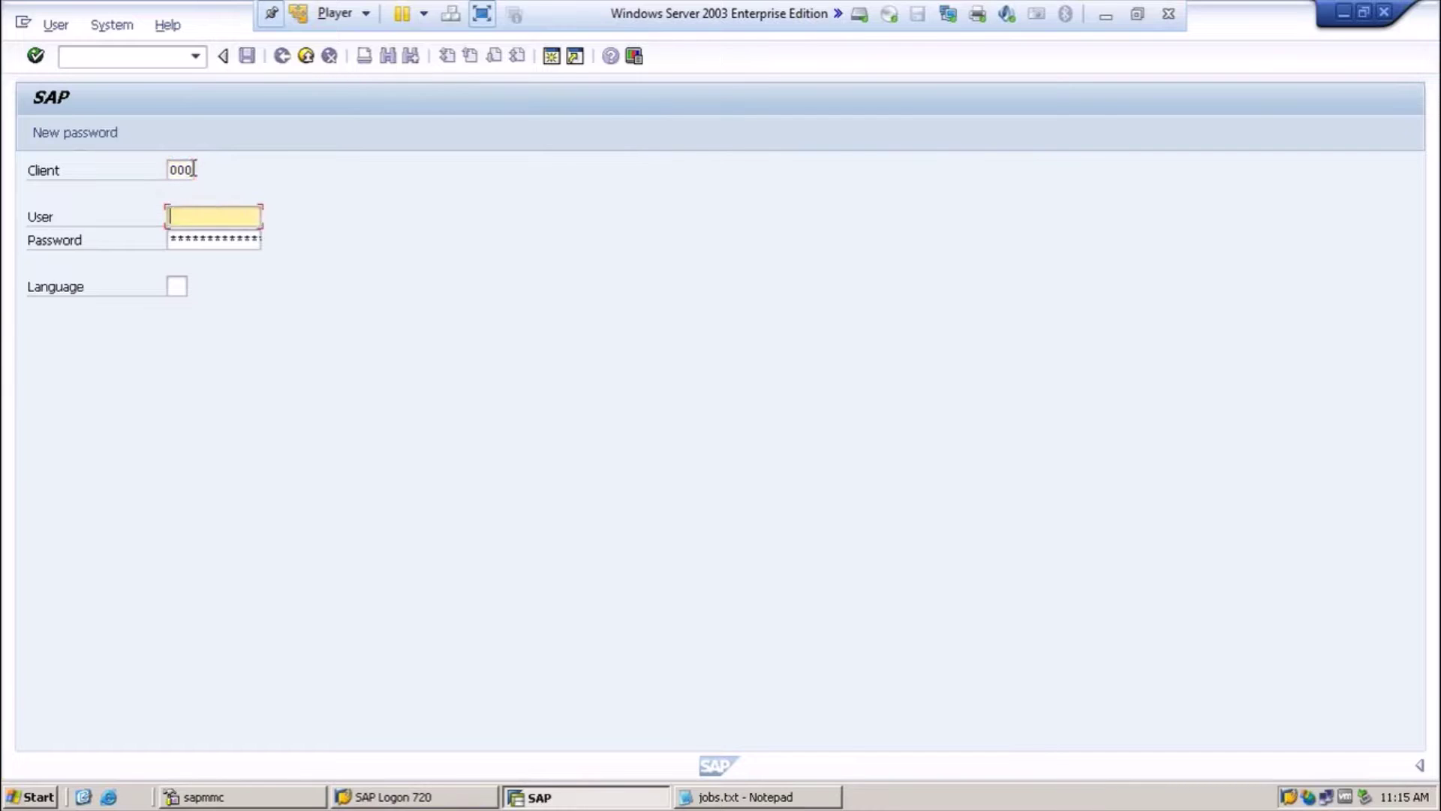
{"action": "type", "text": "ddic"}
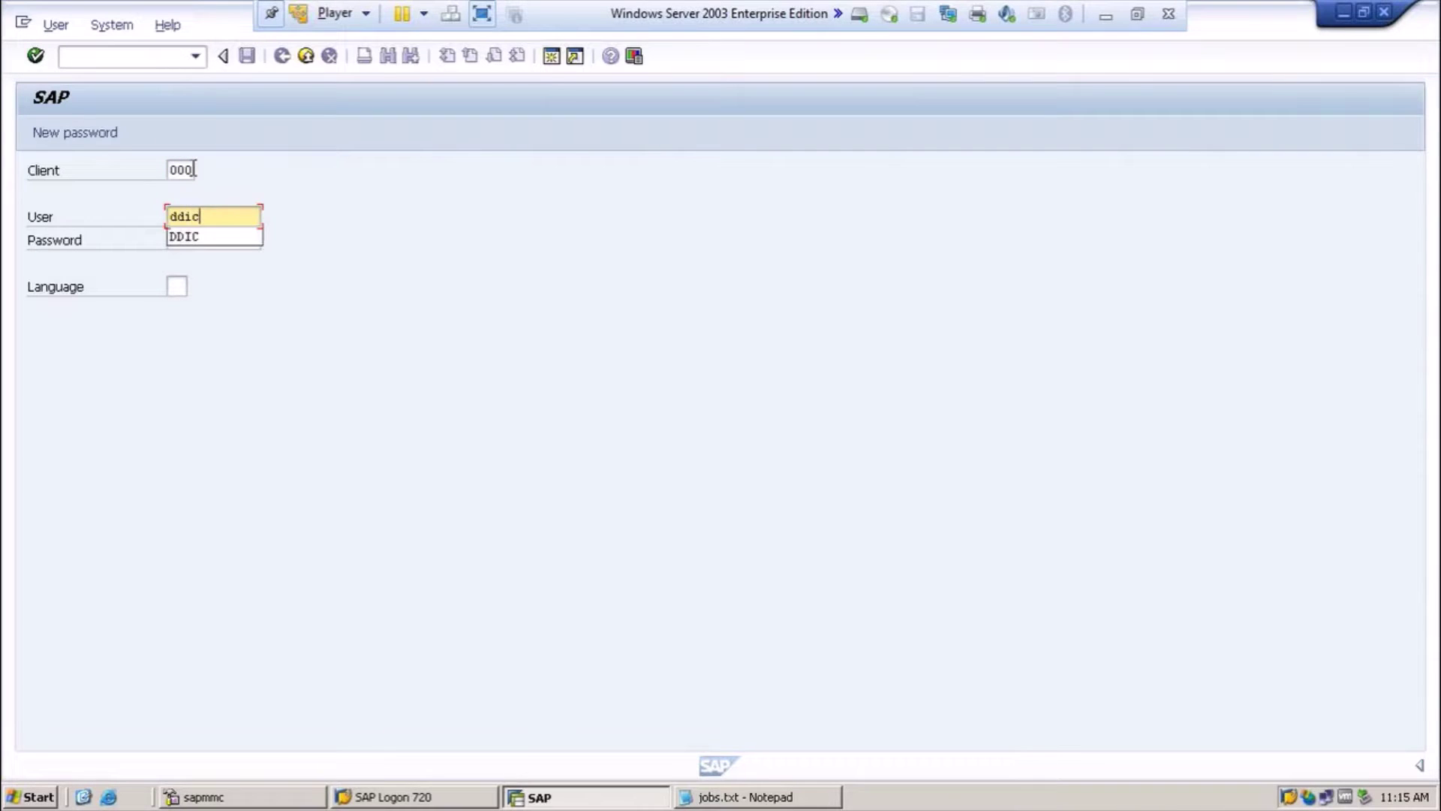
{"action": "key", "text": "Tab"}
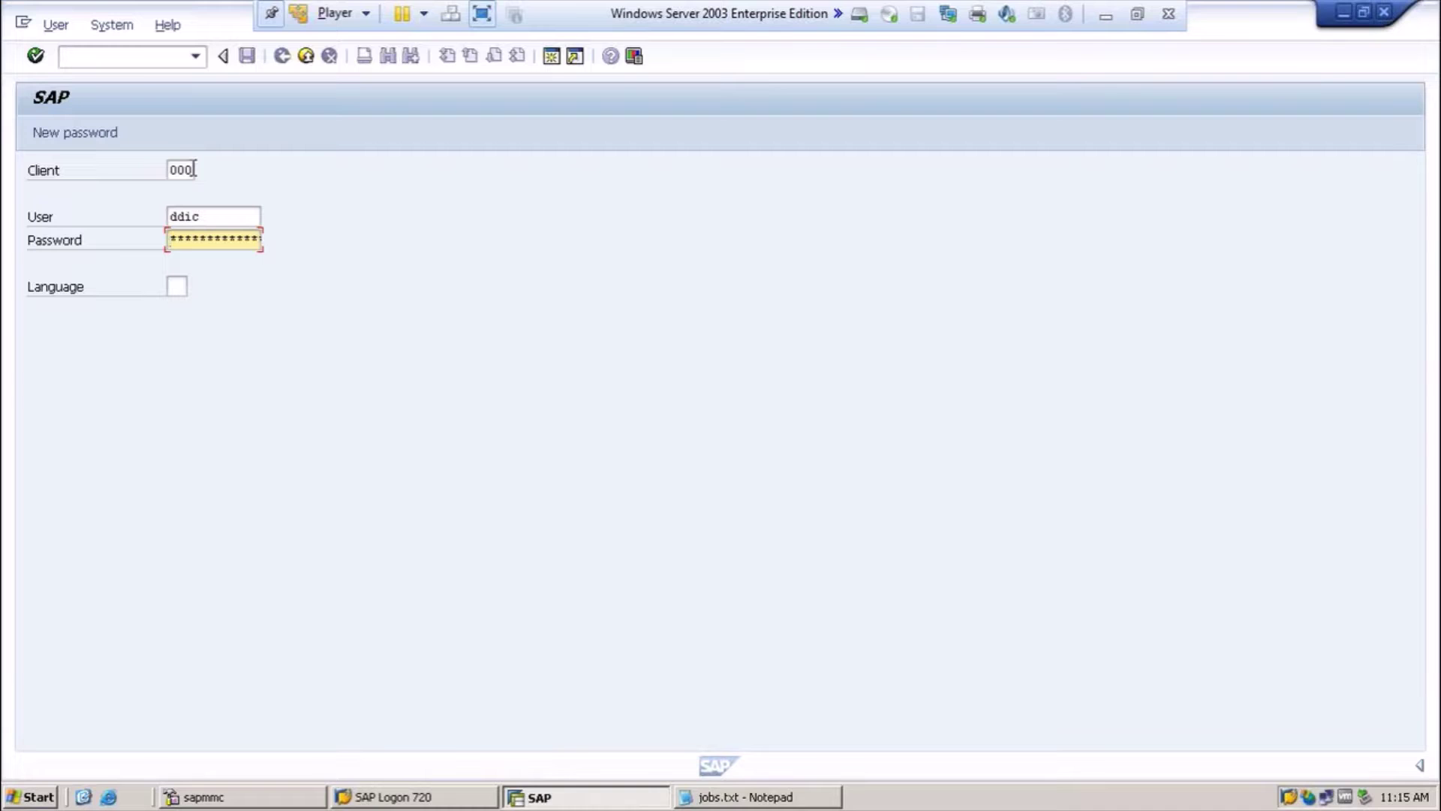
{"action": "key", "text": "Return"}
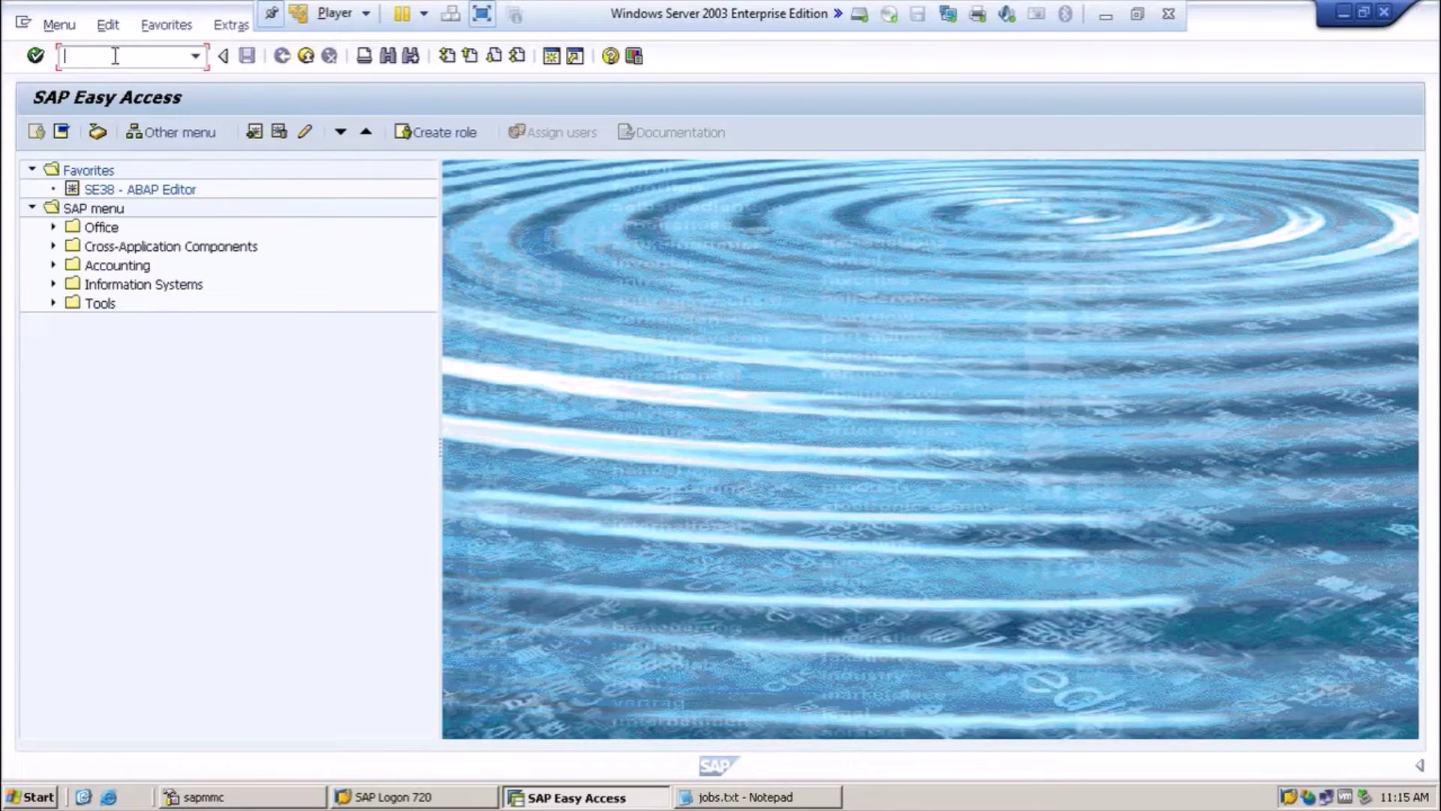
Start SU01 and enter the other user's ID in the User field
{"action": "type", "text": "su01"}
{"action": "key", "text": "Return"}
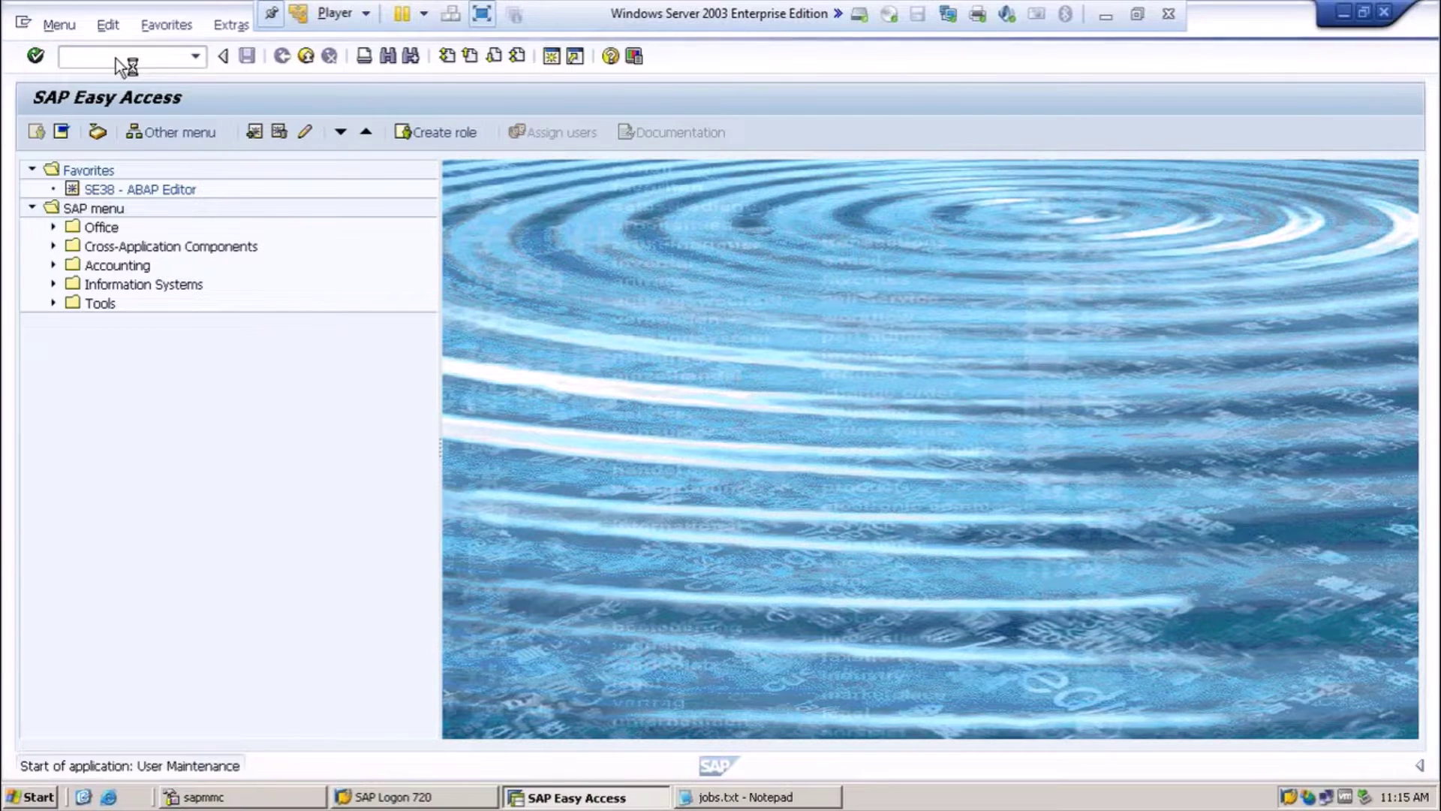
{"action": "type", "text": "ahmed"}
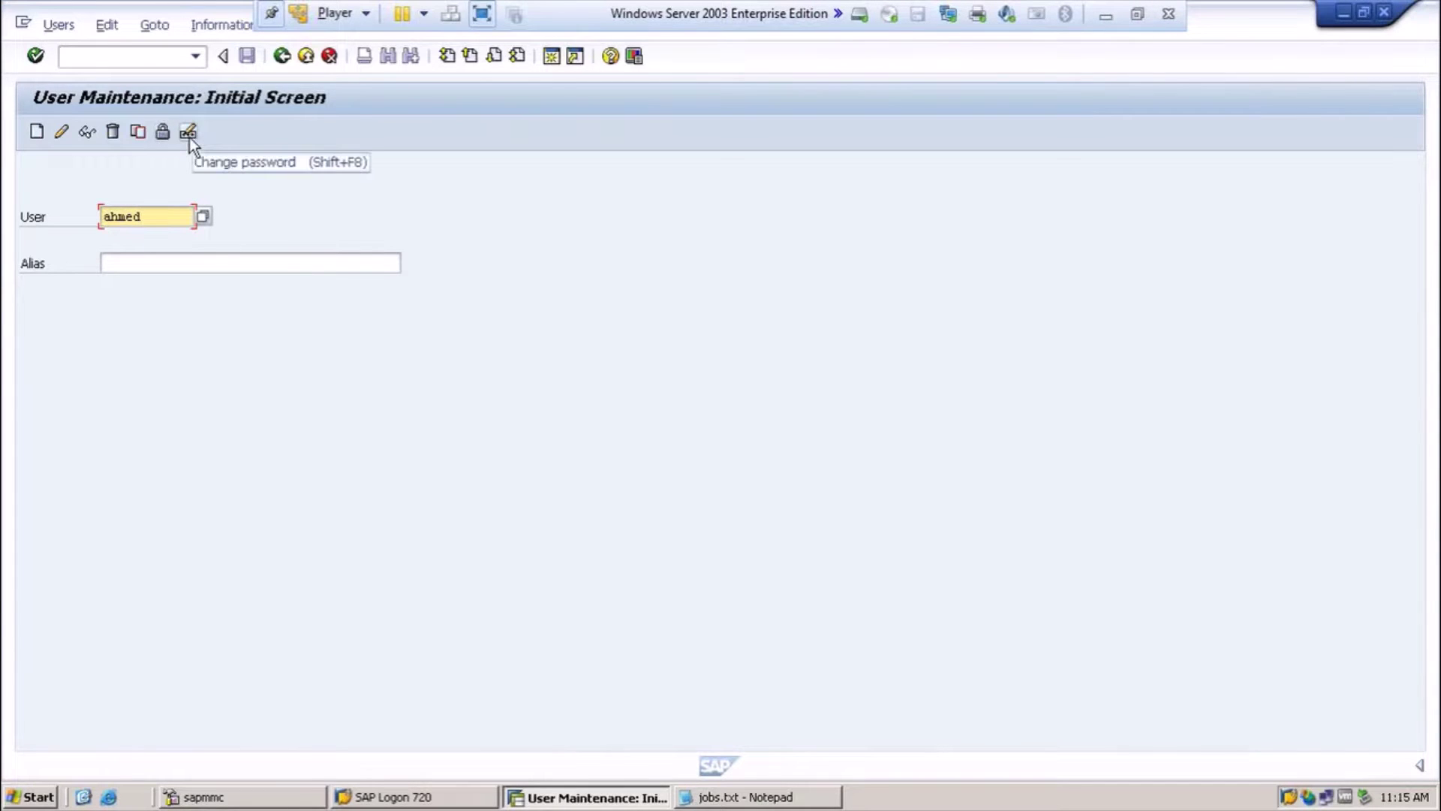
Assign the user a new password, entering it twice and confirming
{"action": "left_click", "coordinate": [189, 136]}
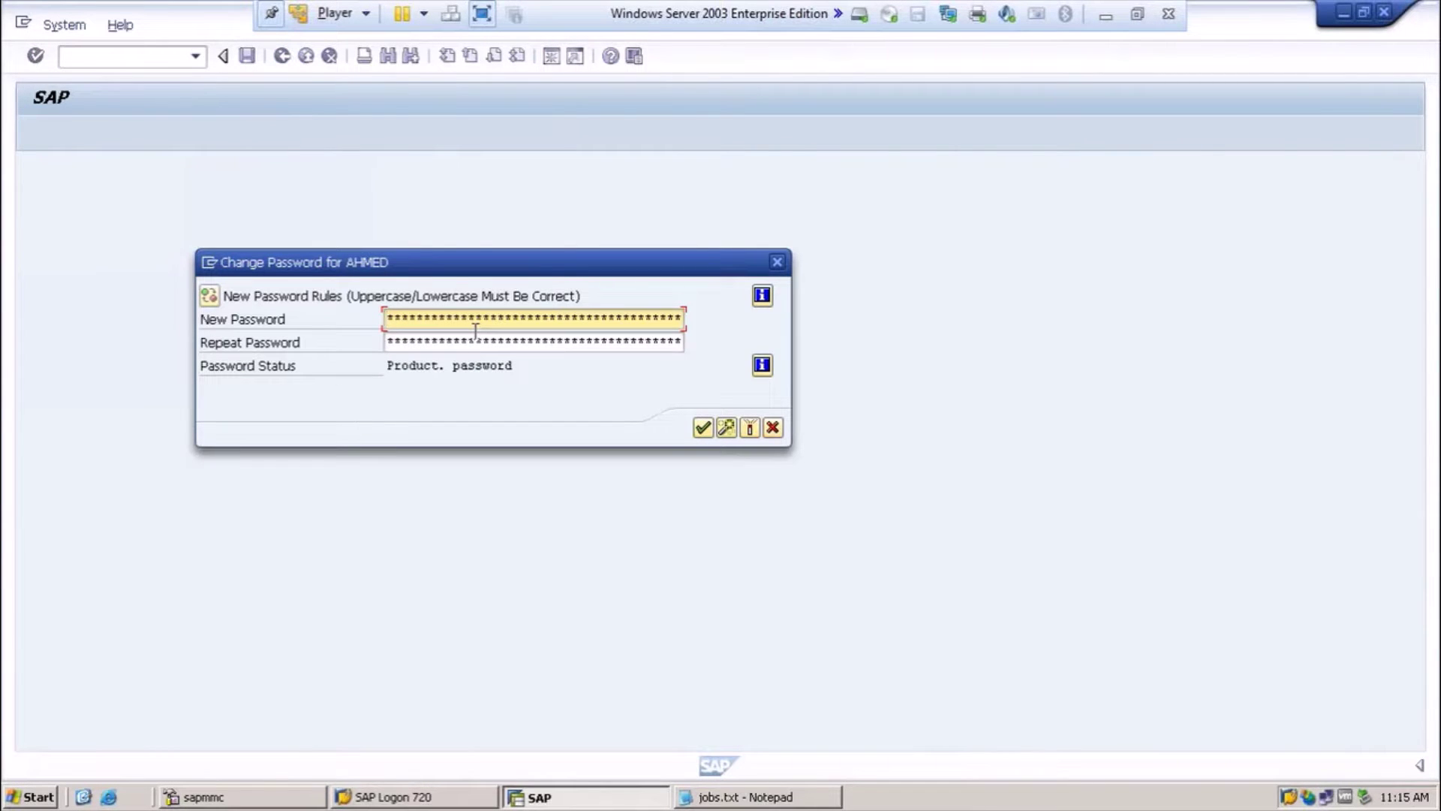
{"action": "key", "text": "Right"}
{"action": "key", "text": "Right"}
{"action": "key", "text": "Right"}
{"action": "key", "text": "Right"}
{"action": "key", "text": "Right"}
{"action": "key", "text": "Right"}
{"action": "key", "text": "Right"}
{"action": "key", "text": "Right"}
{"action": "key", "text": "Tab"}
{"action": "key", "text": "Right"}
{"action": "key", "text": "Right"}
{"action": "key", "text": "Right"}
{"action": "key", "text": "Right"}
{"action": "key", "text": "Right"}
{"action": "key", "text": "Right"}
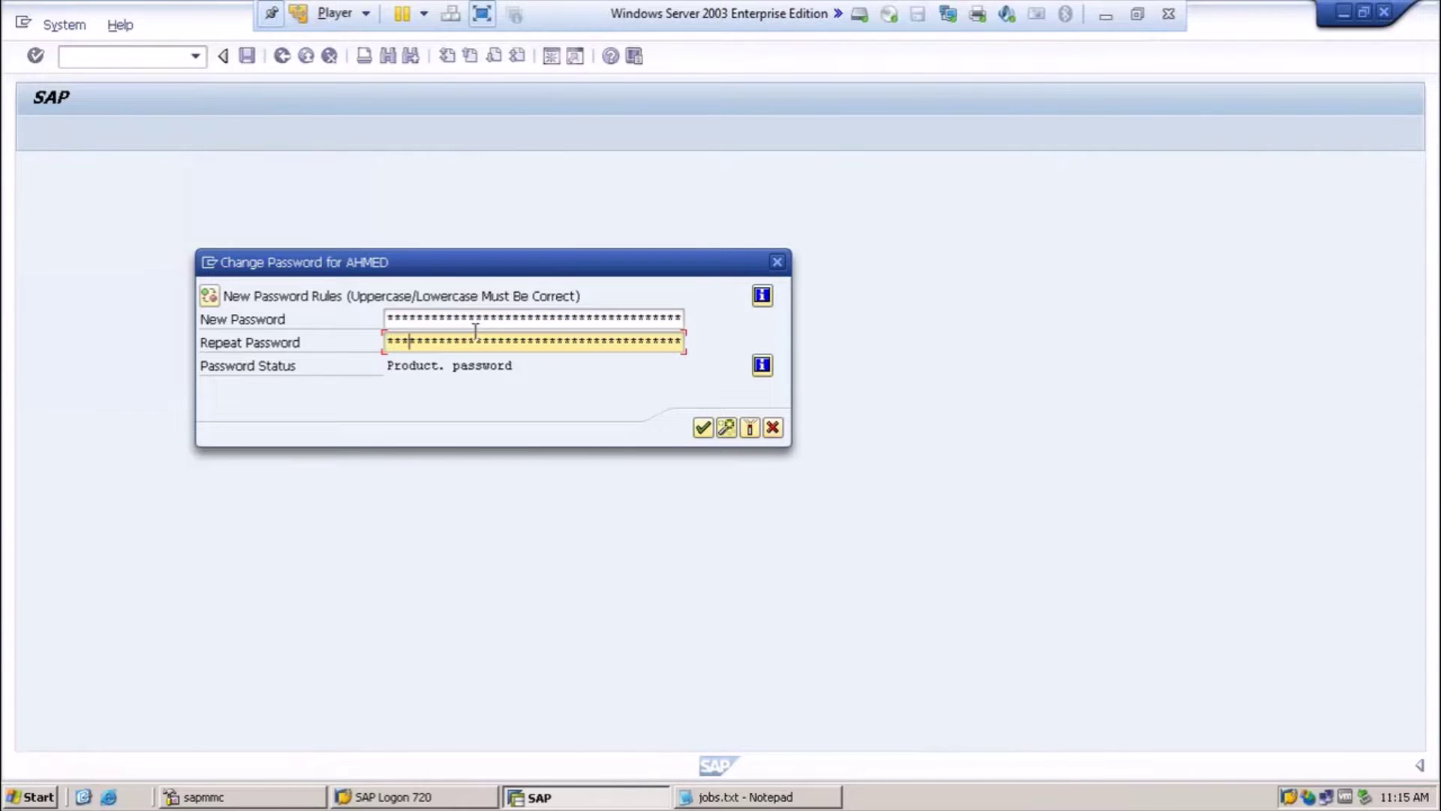
{"action": "key", "text": "ctrl+alt"}
{"action": "key", "text": "Return"}
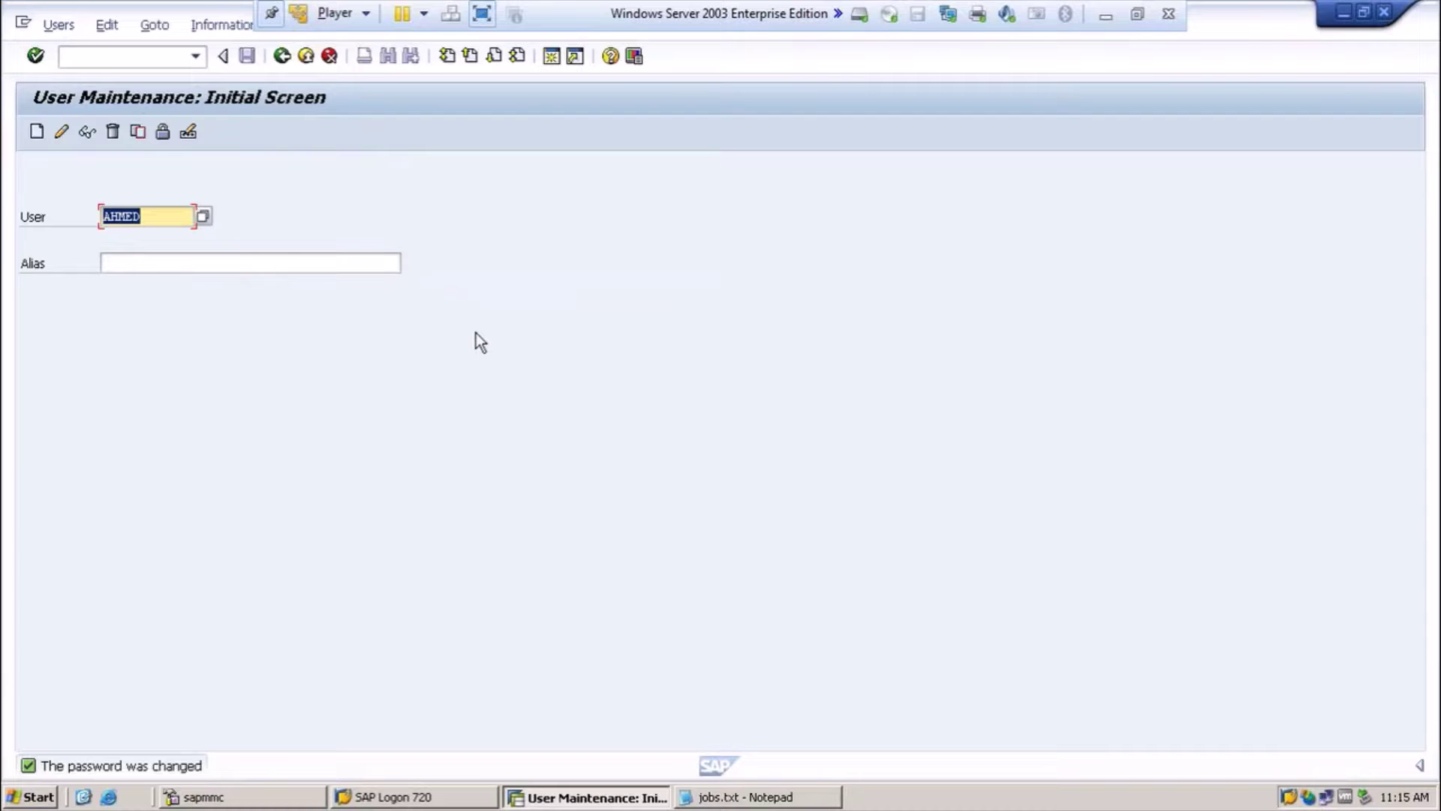
Log off and log back on to client 000 as the other user with the assigned password
{"action": "left_click", "coordinate": [305, 57]}
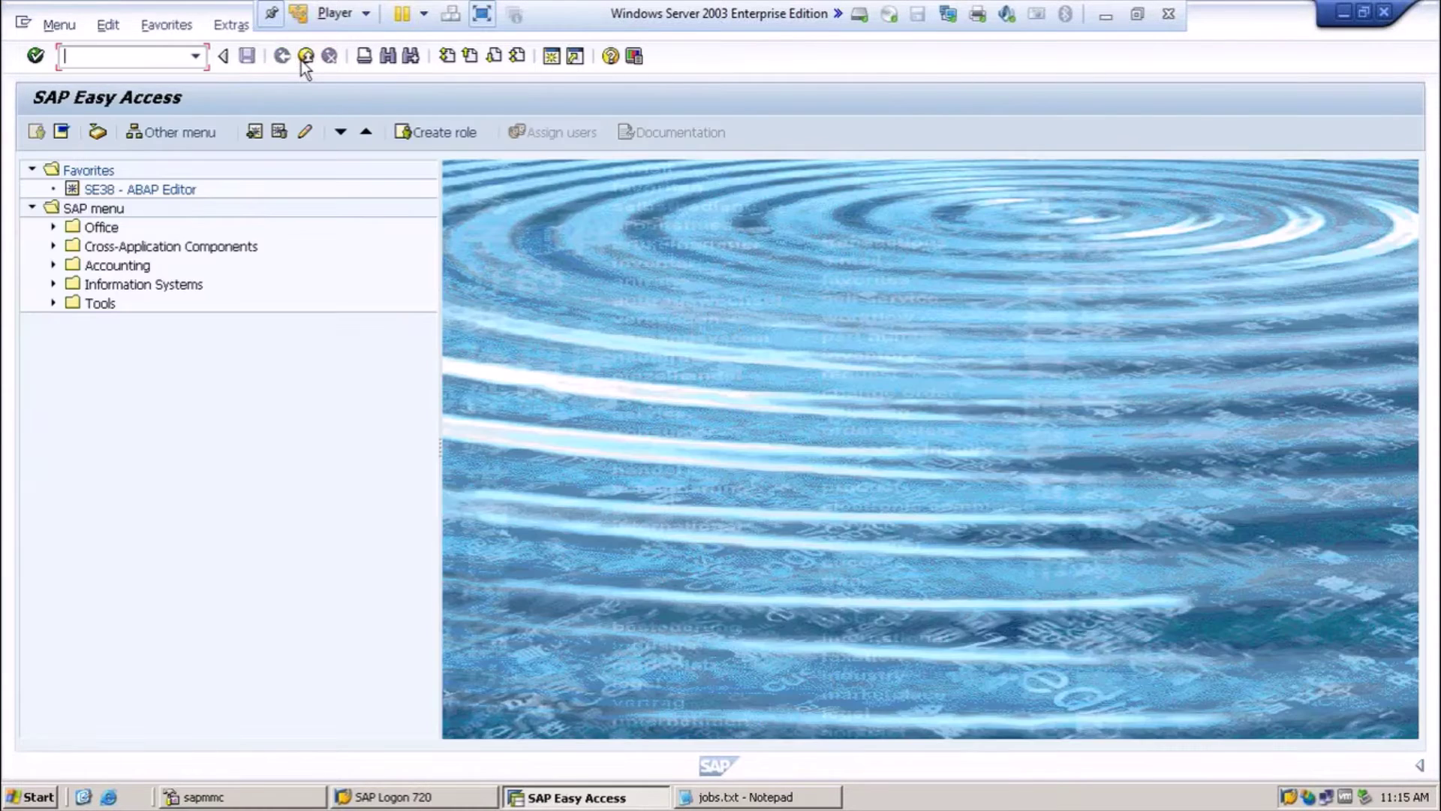
{"action": "left_click", "coordinate": [304, 56]}
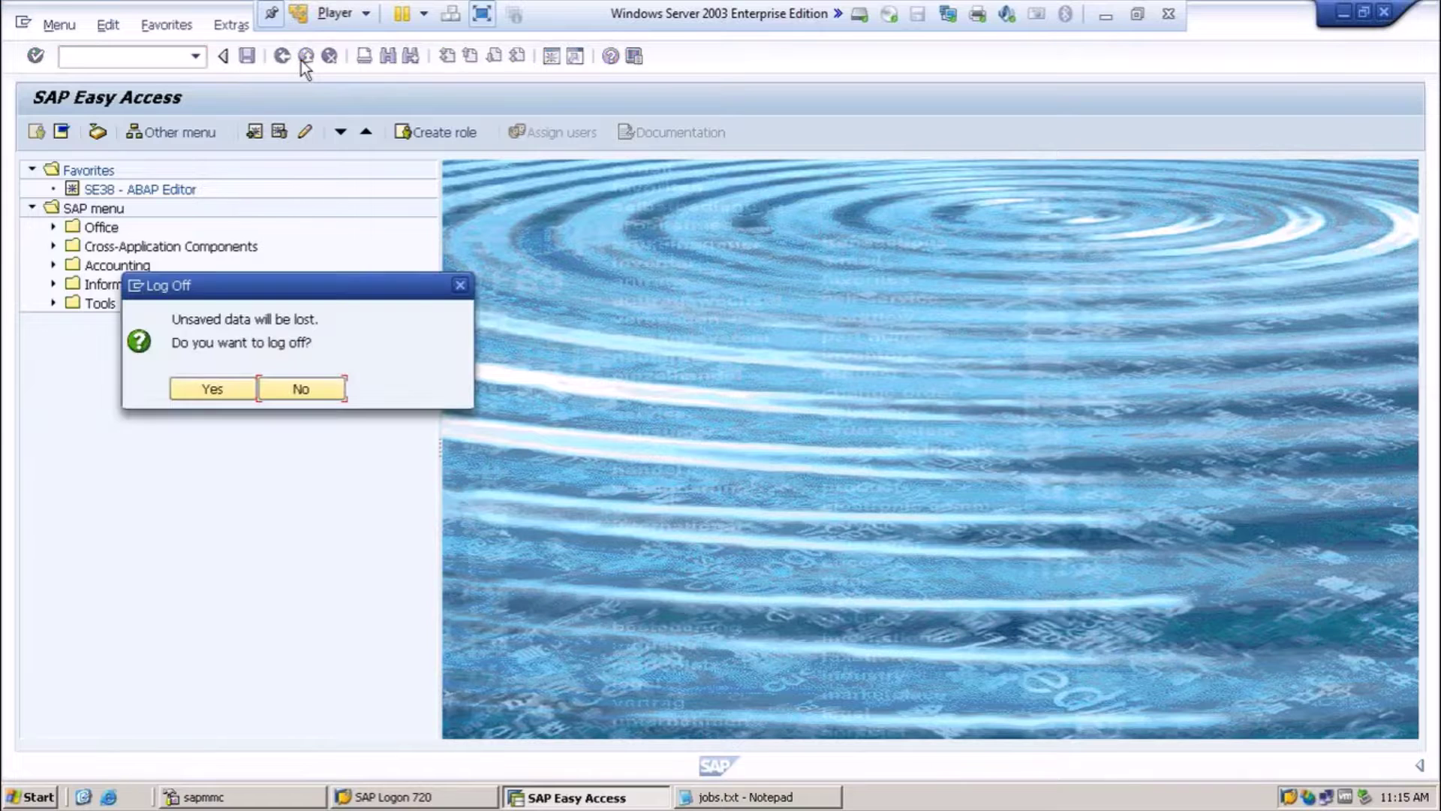
{"action": "left_click", "coordinate": [213, 388]}
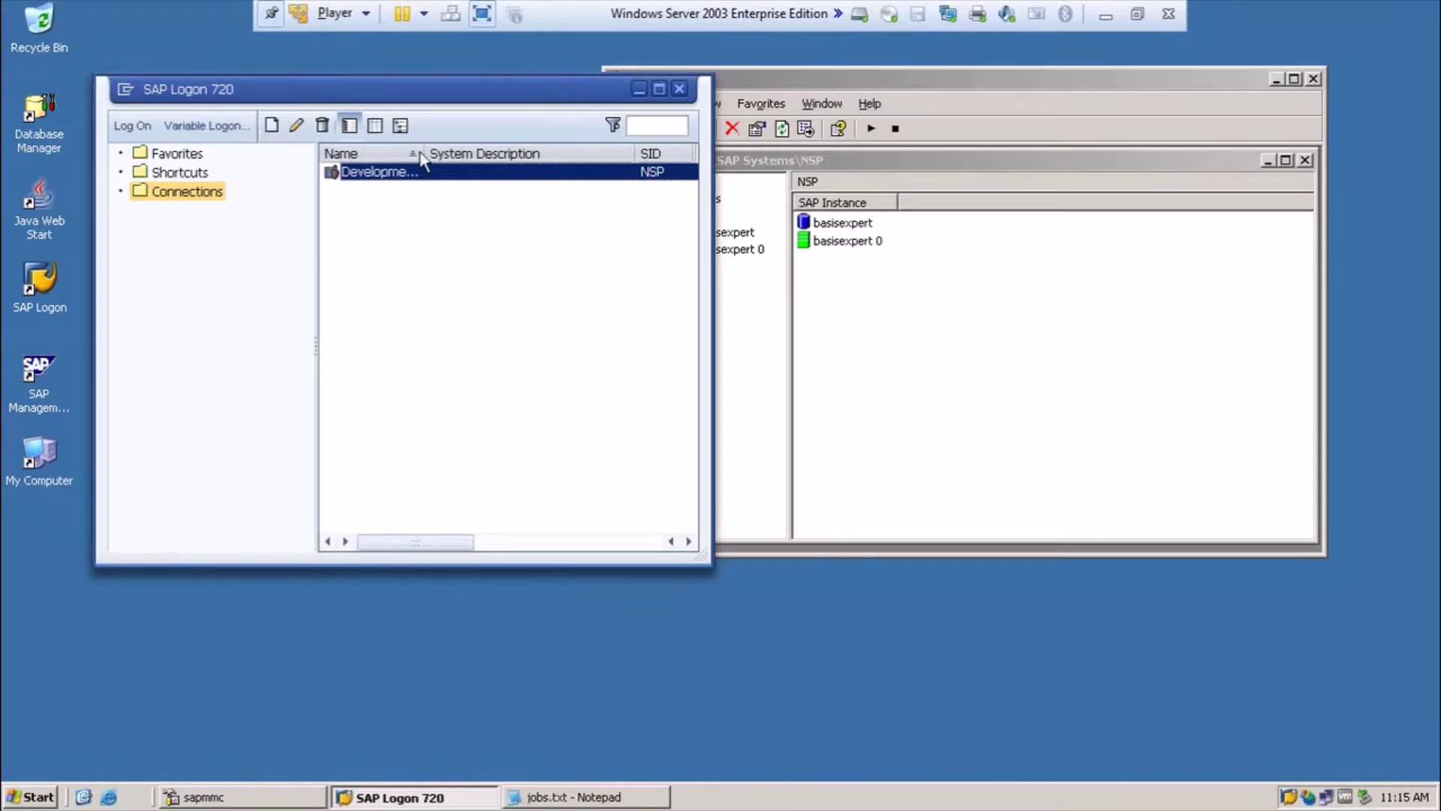
{"action": "double_click", "coordinate": [375, 172]}
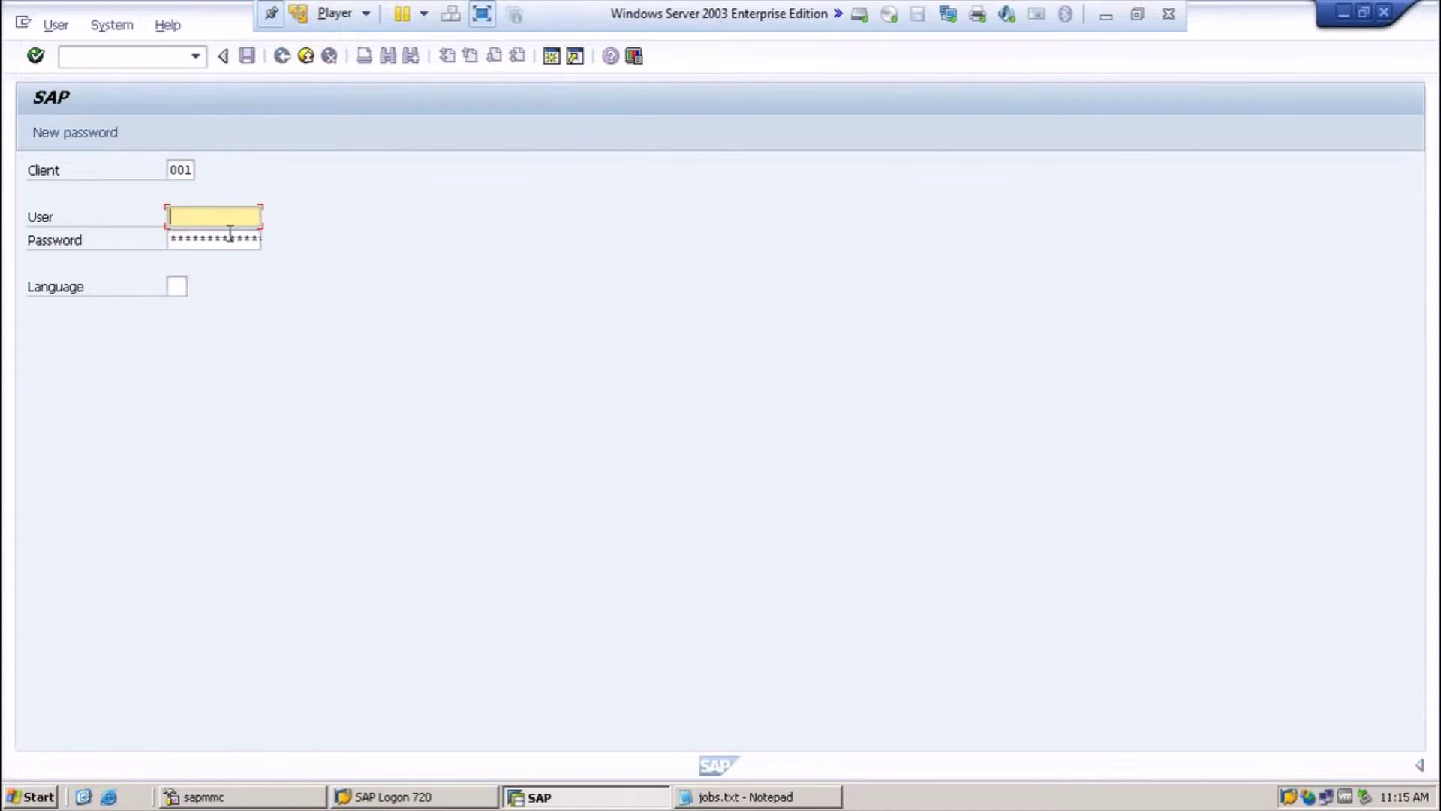
{"action": "left_click", "coordinate": [188, 169]}
{"action": "type", "text": "0"}
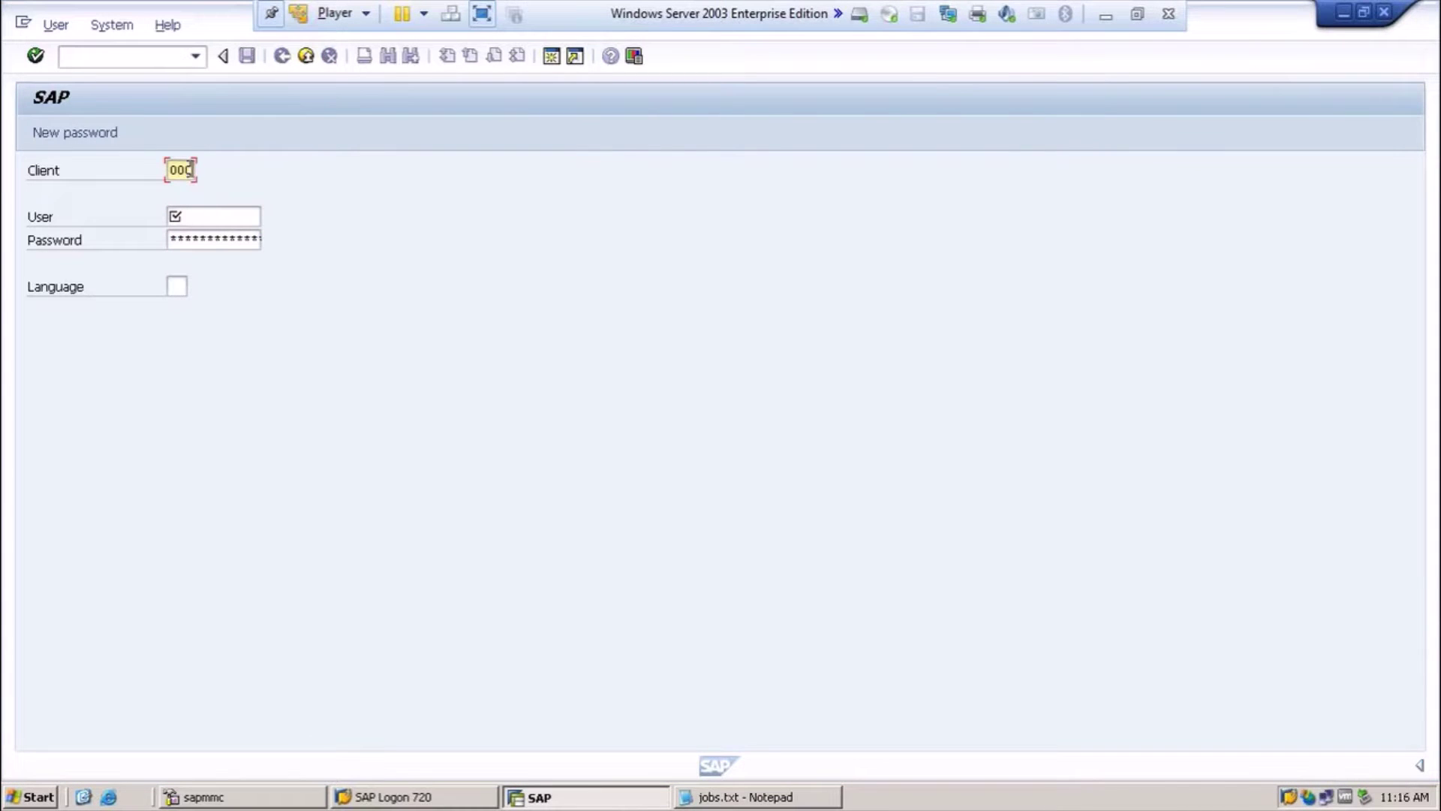
{"action": "key", "text": "Tab"}
{"action": "type", "text": "ahmed"}
{"action": "key", "text": "Tab"}
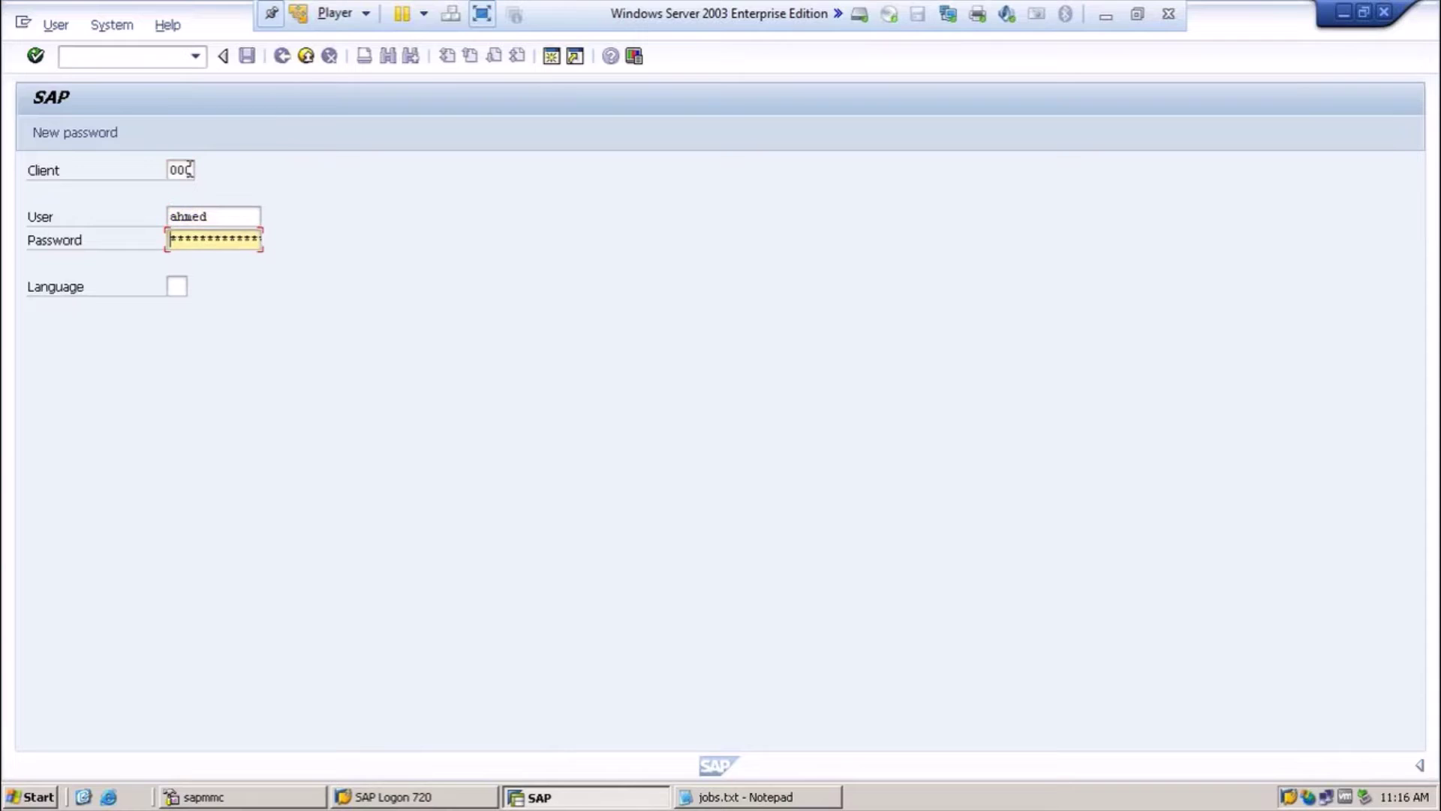
{"action": "type", "text": "********"}
{"action": "key", "text": "Return"}
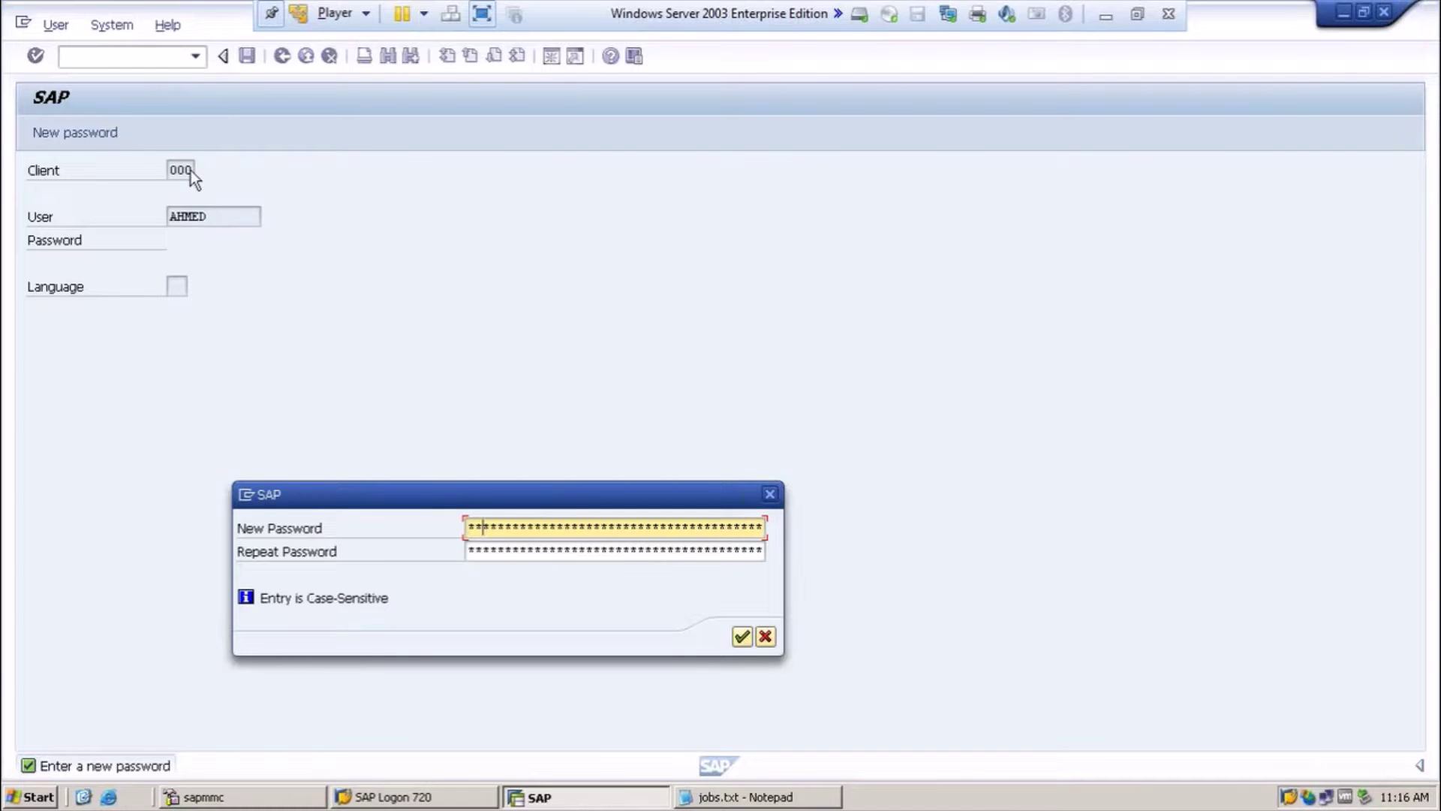
Enter and repeat a new password at the logon prompt and confirm it
{"action": "key", "text": "Right"}
{"action": "key", "text": "Right"}
{"action": "key", "text": "Right"}
{"action": "key", "text": "Right"}
{"action": "key", "text": "Right"}
{"action": "key", "text": "Right"}
{"action": "key", "text": "Right"}
{"action": "key", "text": "Right"}
{"action": "key", "text": "Tab"}
{"action": "key", "text": "Right"}
{"action": "key", "text": "Right"}
{"action": "key", "text": "Right"}
{"action": "key", "text": "Right"}
{"action": "key", "text": "Right"}
{"action": "key", "text": "Right"}
{"action": "key", "text": "Right"}
{"action": "key", "text": "Right"}
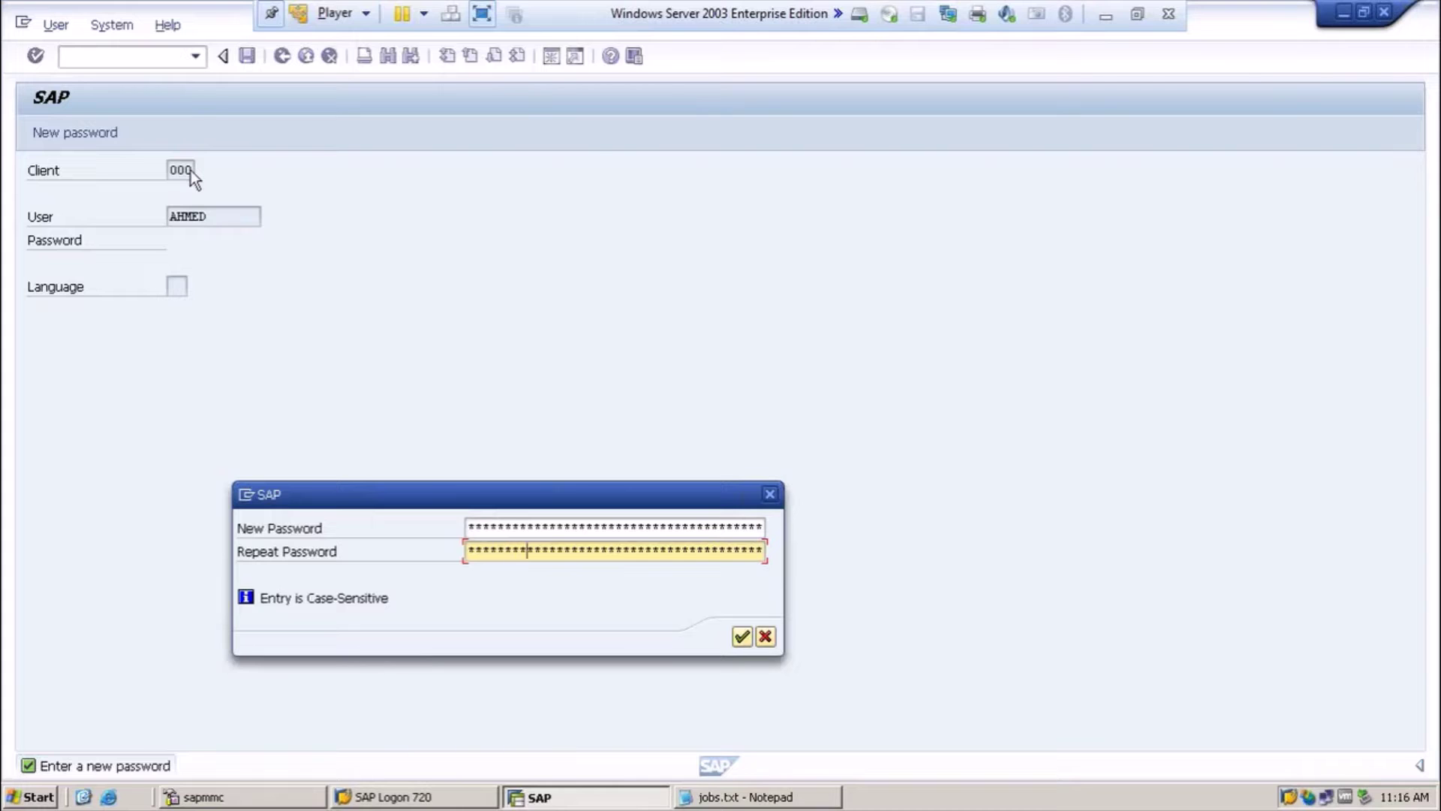
{"action": "key", "text": "Return"}
In SM36, name the job SAP_REORG_JOBS with job class C
{"action": "type", "text": "s"}
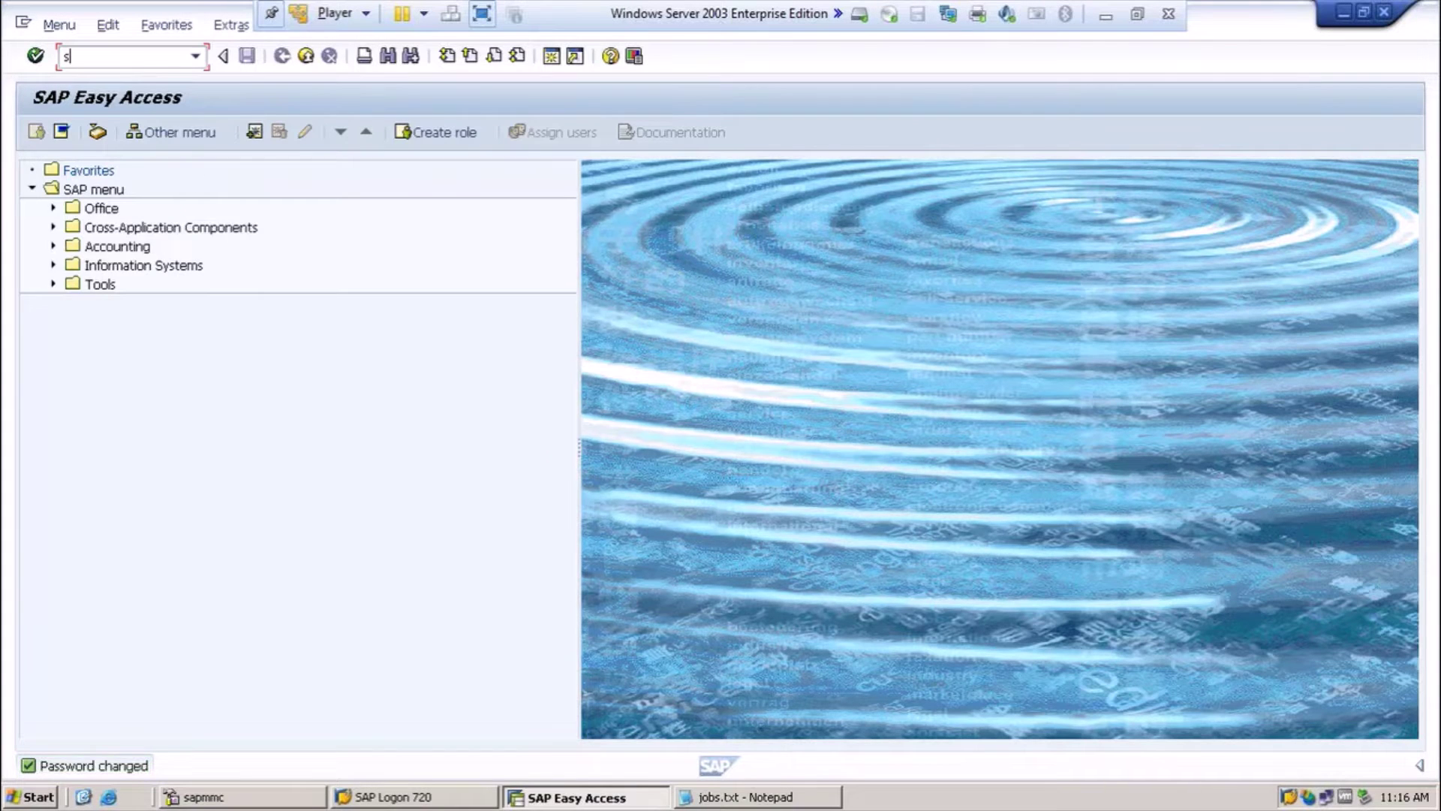
{"action": "type", "text": "m36"}
{"action": "key", "text": "Return"}
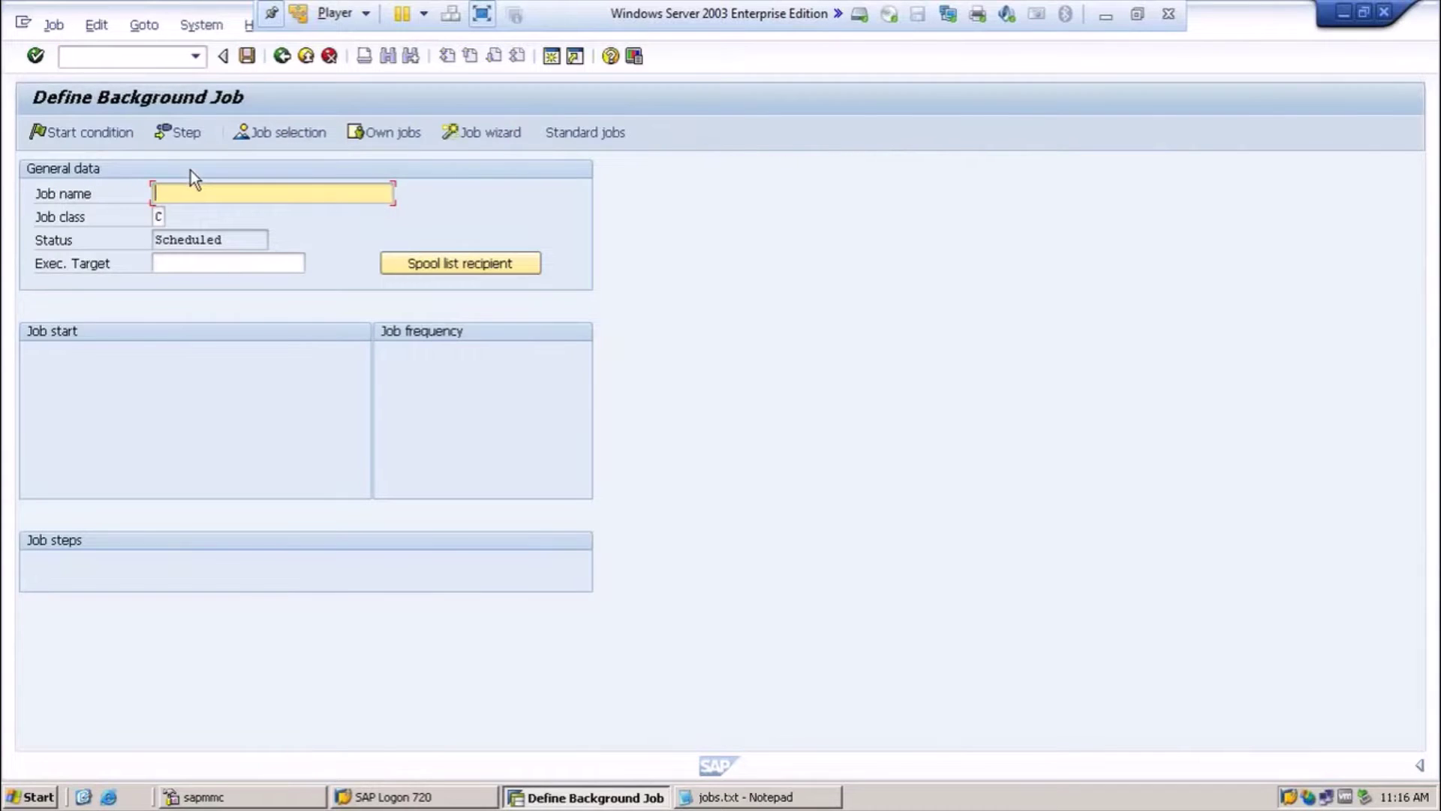
{"action": "type", "text": "r"}
{"action": "key", "text": "BackSpace"}
{"action": "type", "text": "s"}
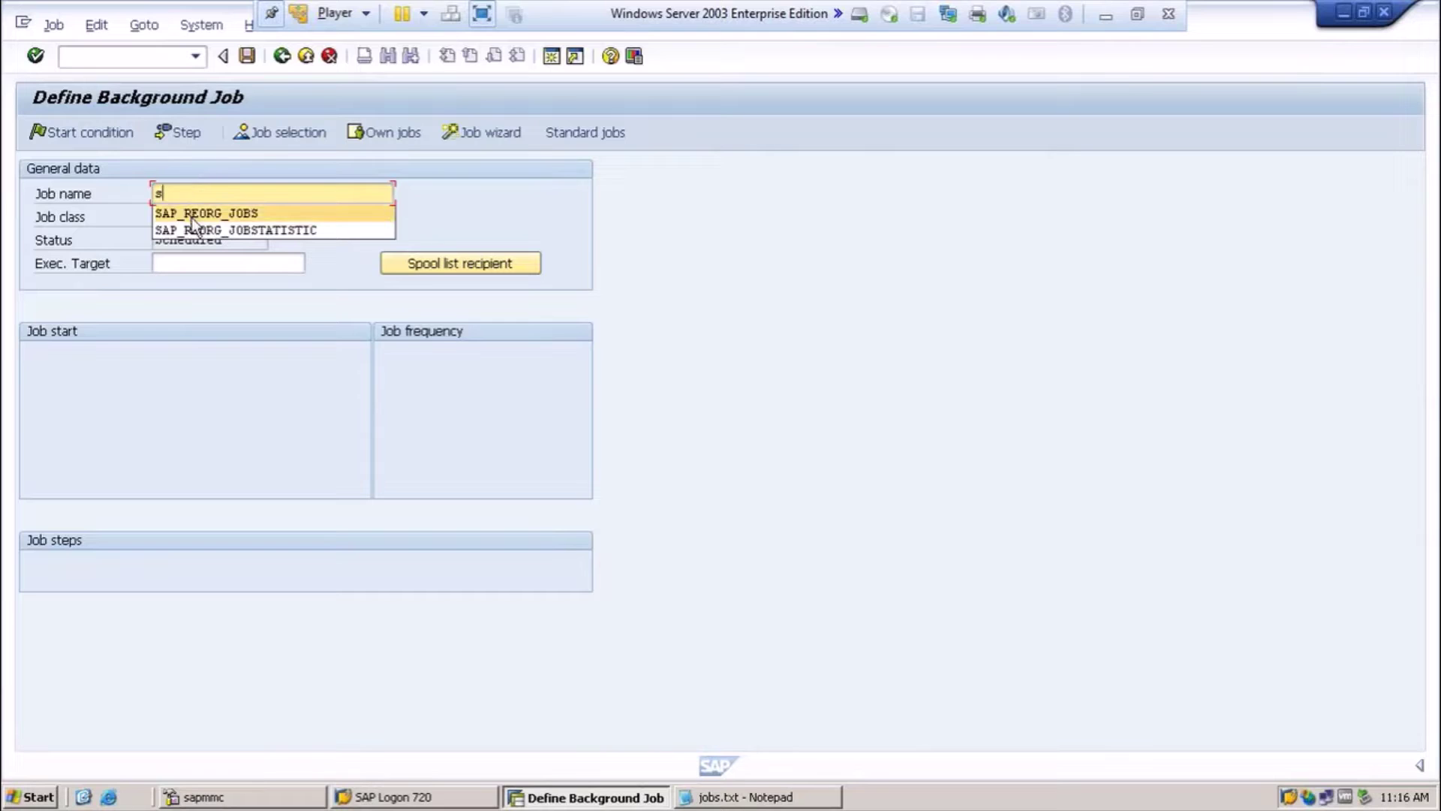
{"action": "left_click", "coordinate": [193, 213]}
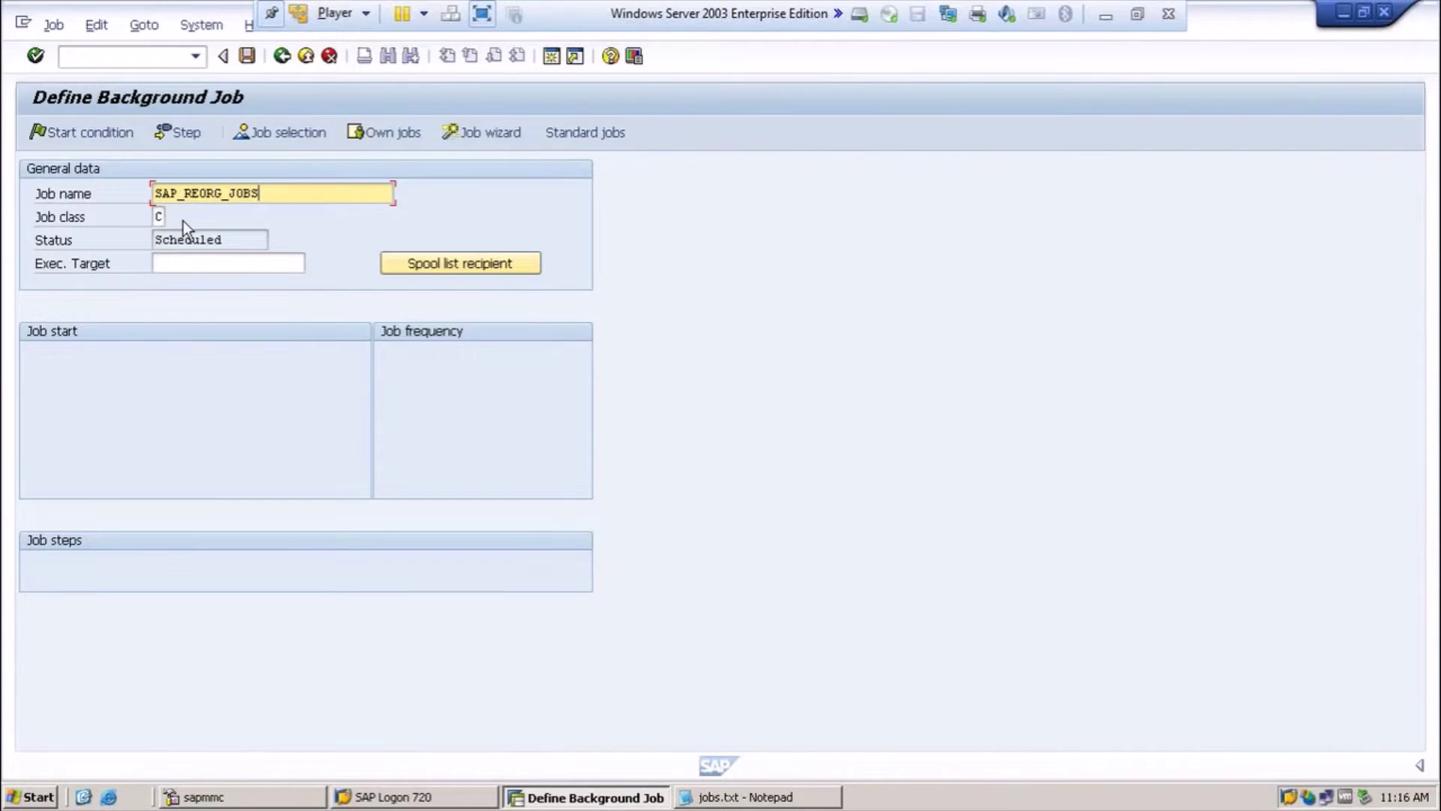
{"action": "left_click", "coordinate": [157, 216]}
{"action": "type", "text": "C"}
Add a step running ABAP program RSBTCDEL2 with variant SAP&001 and save it
{"action": "left_click", "coordinate": [178, 137]}
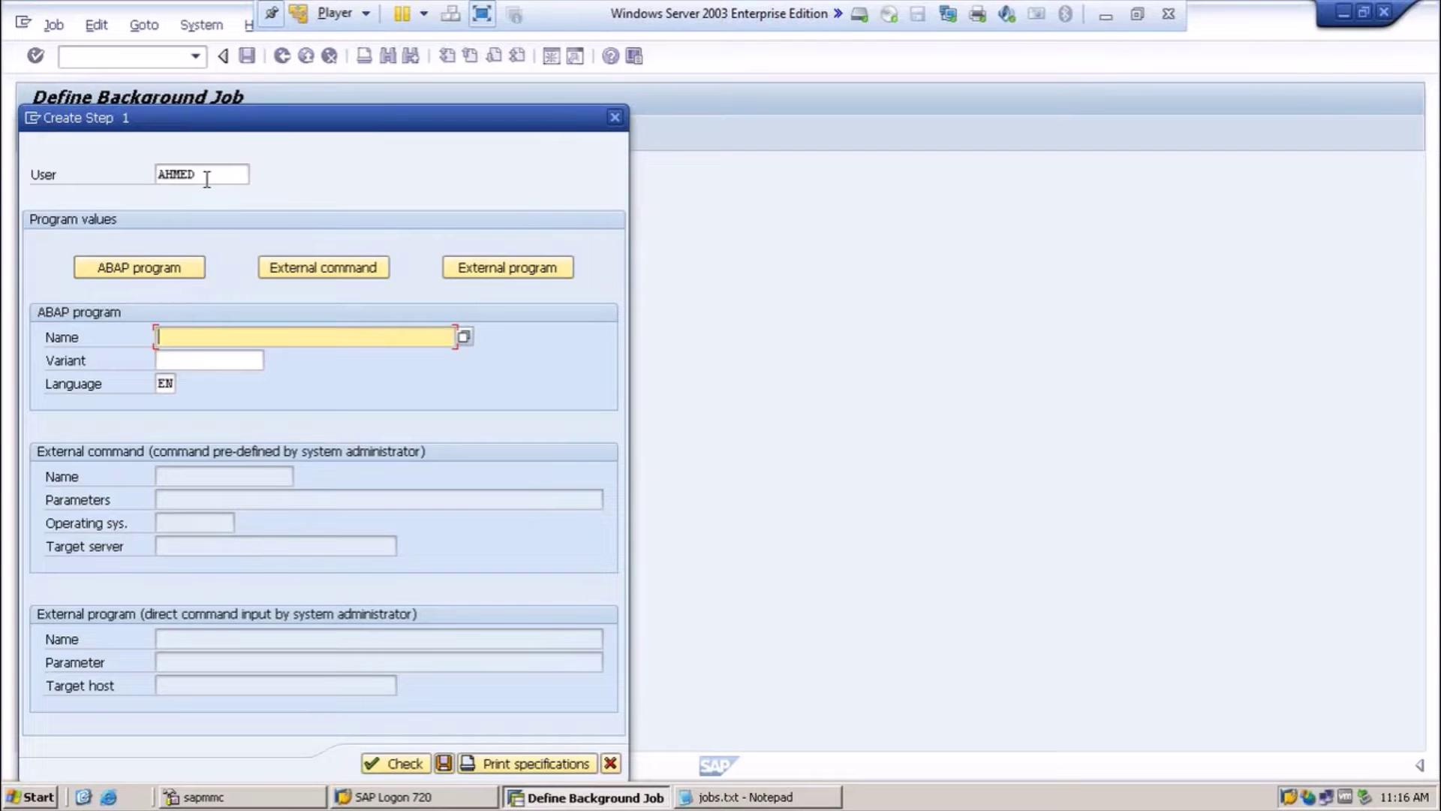
{"action": "type", "text": "r"}
{"action": "left_click", "coordinate": [204, 358]}
{"action": "left_click", "coordinate": [235, 362]}
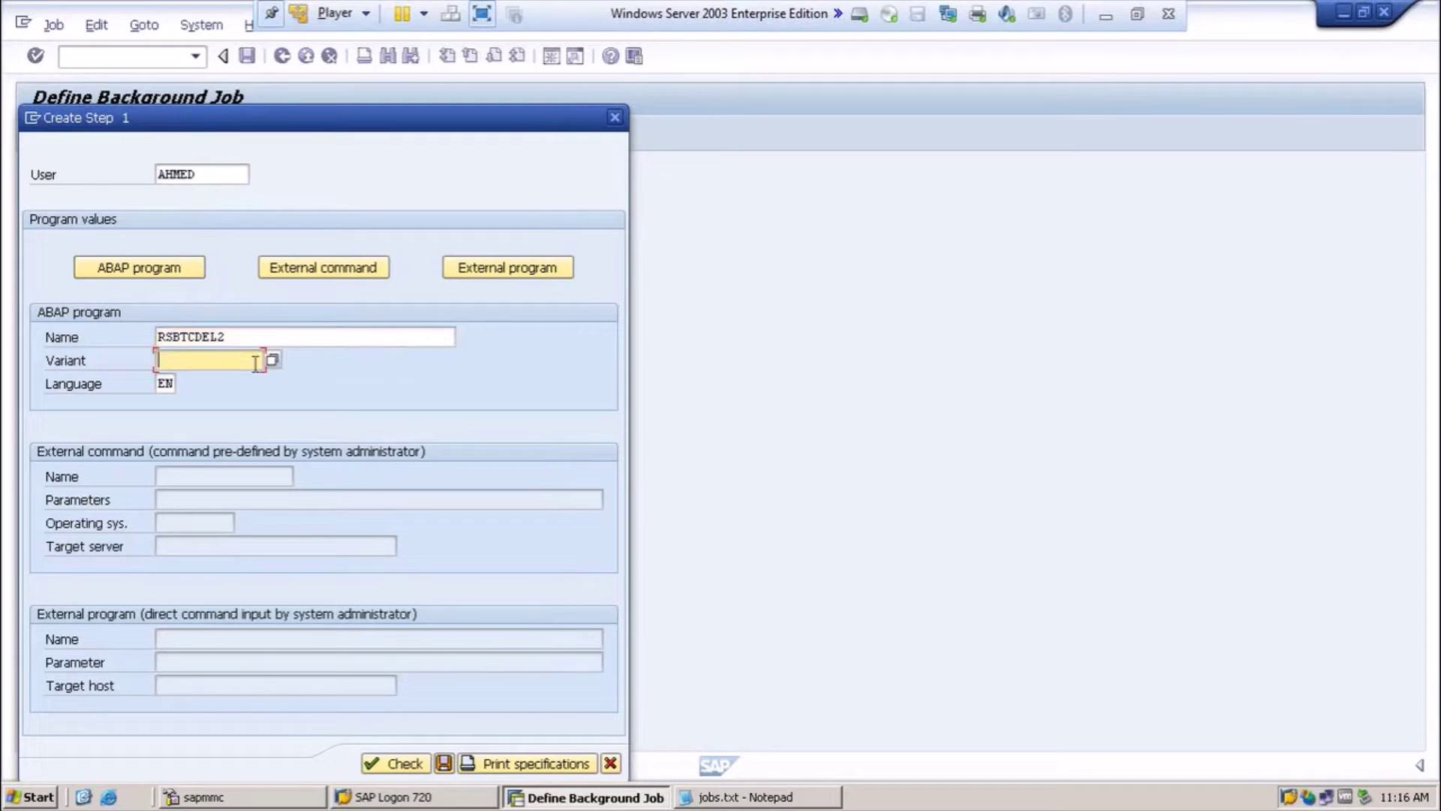
{"action": "left_click", "coordinate": [270, 361]}
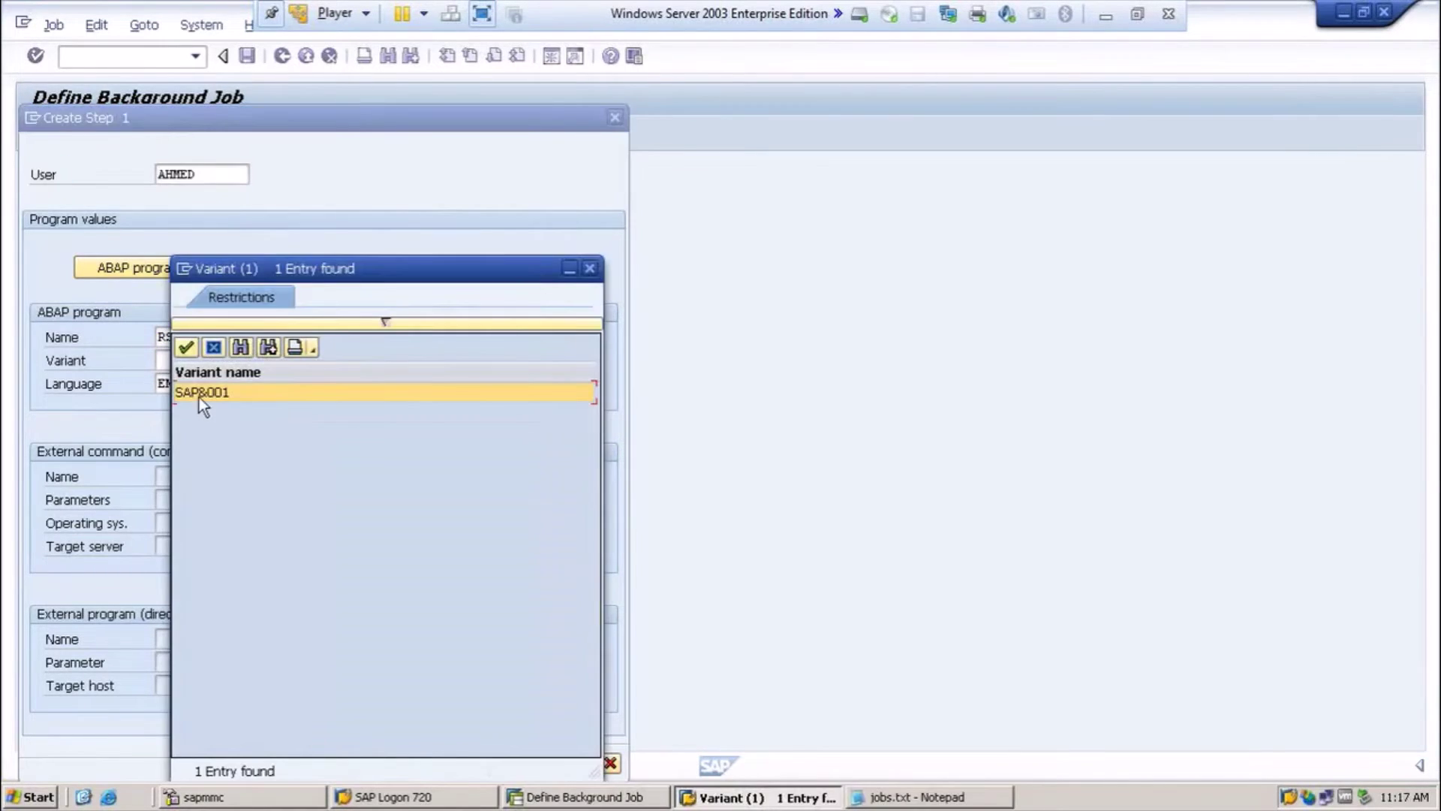
{"action": "double_click", "coordinate": [200, 394]}
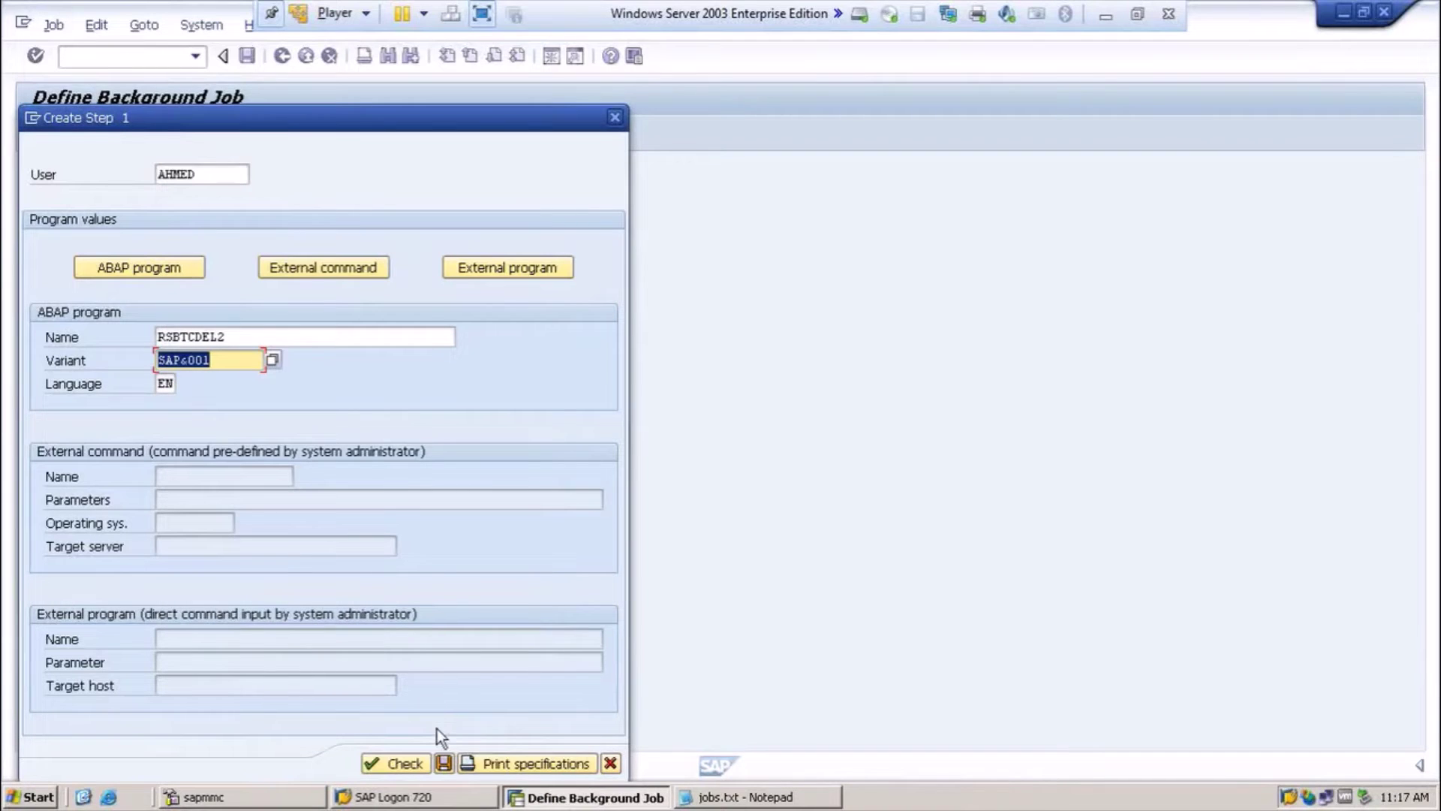
{"action": "left_click", "coordinate": [443, 764]}
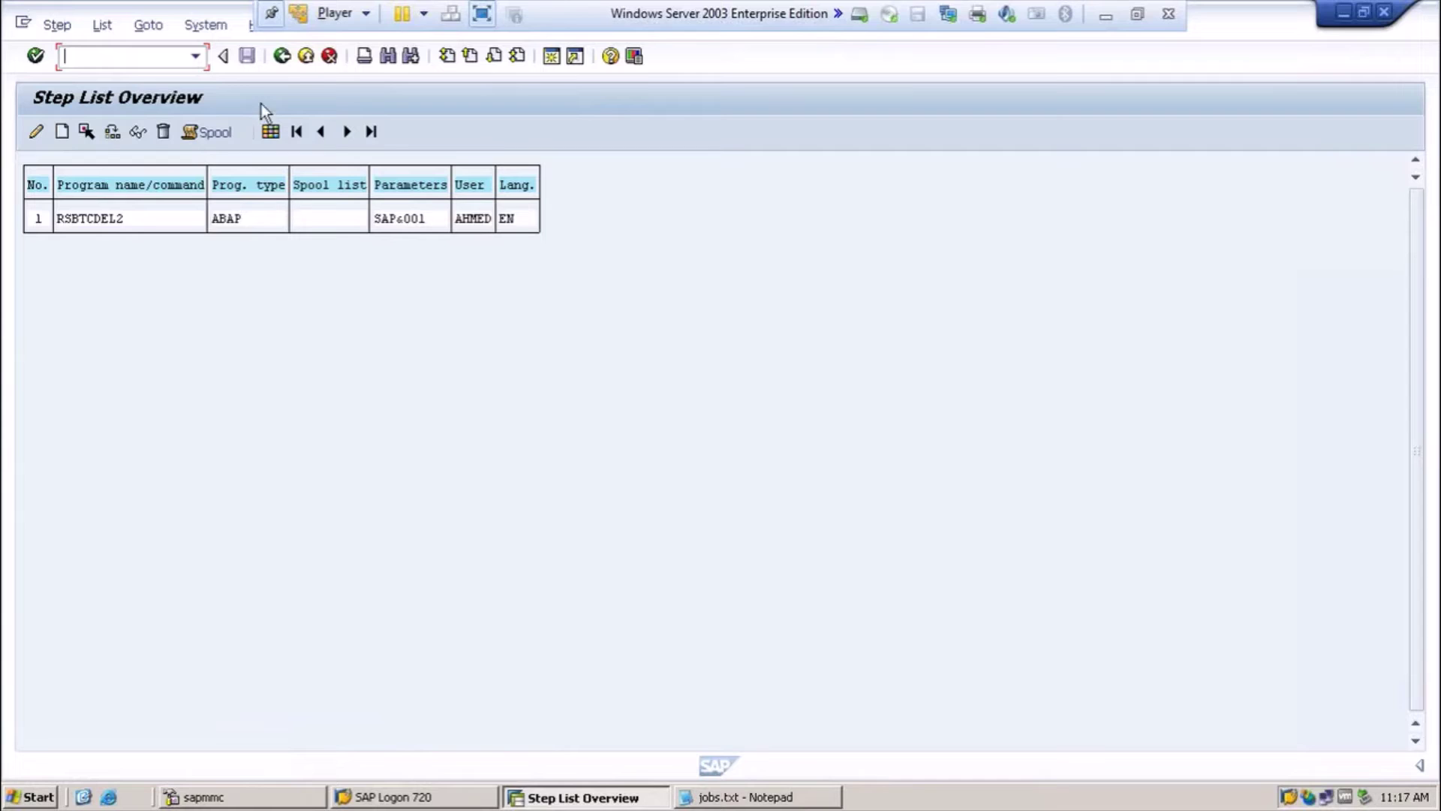
Set the start condition to Immediate and save the job as Released
{"action": "left_click", "coordinate": [283, 59]}
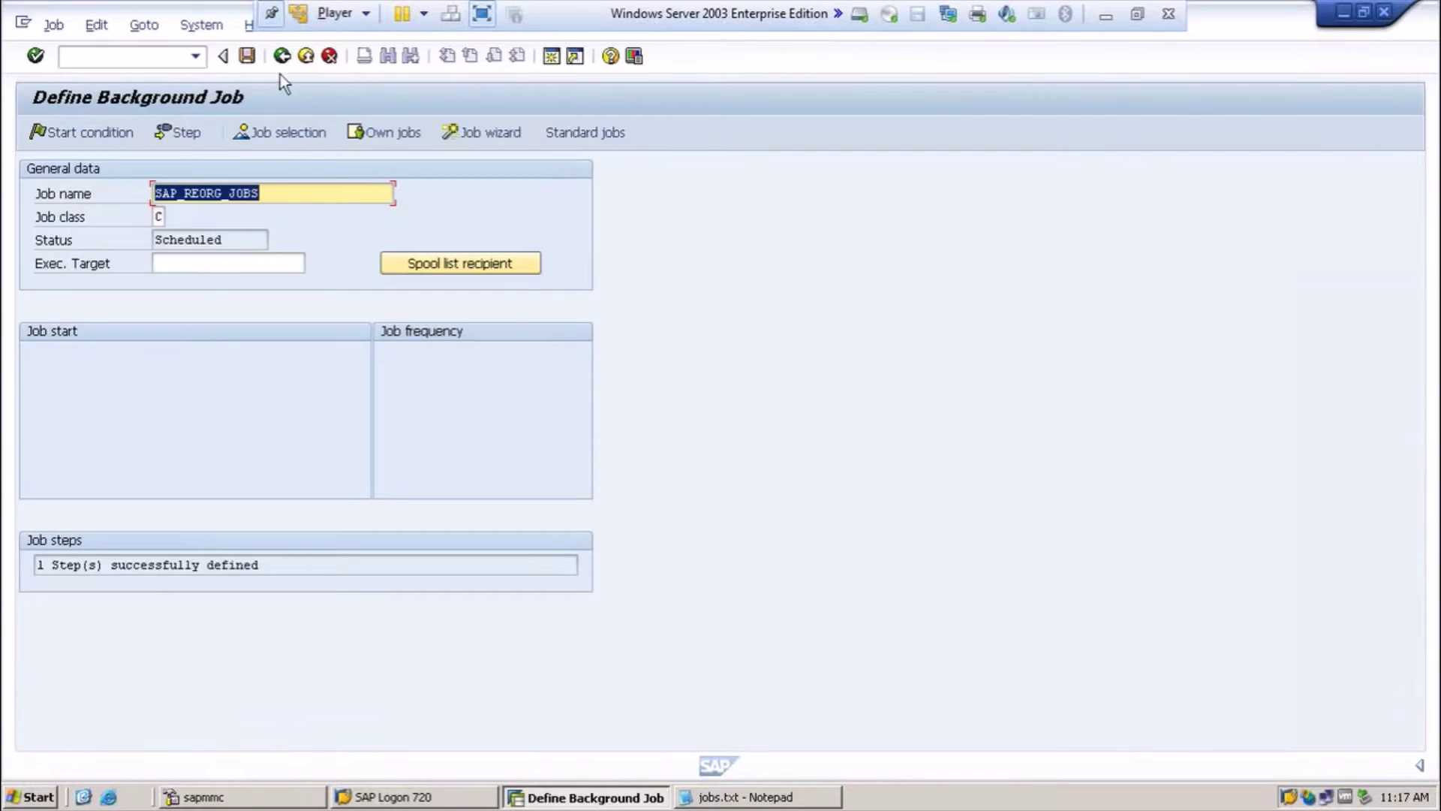
{"action": "left_click", "coordinate": [106, 133]}
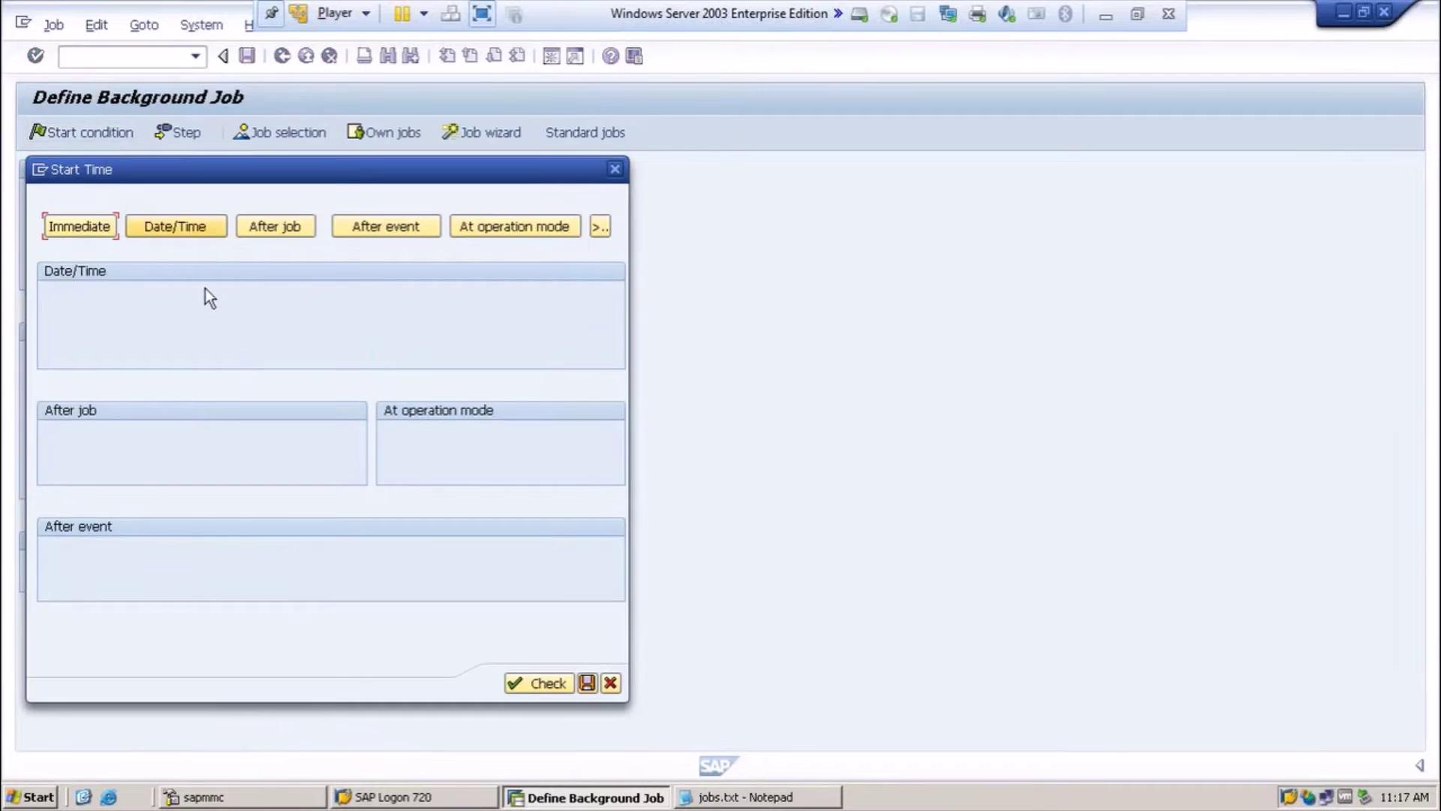
{"action": "left_click", "coordinate": [97, 229]}
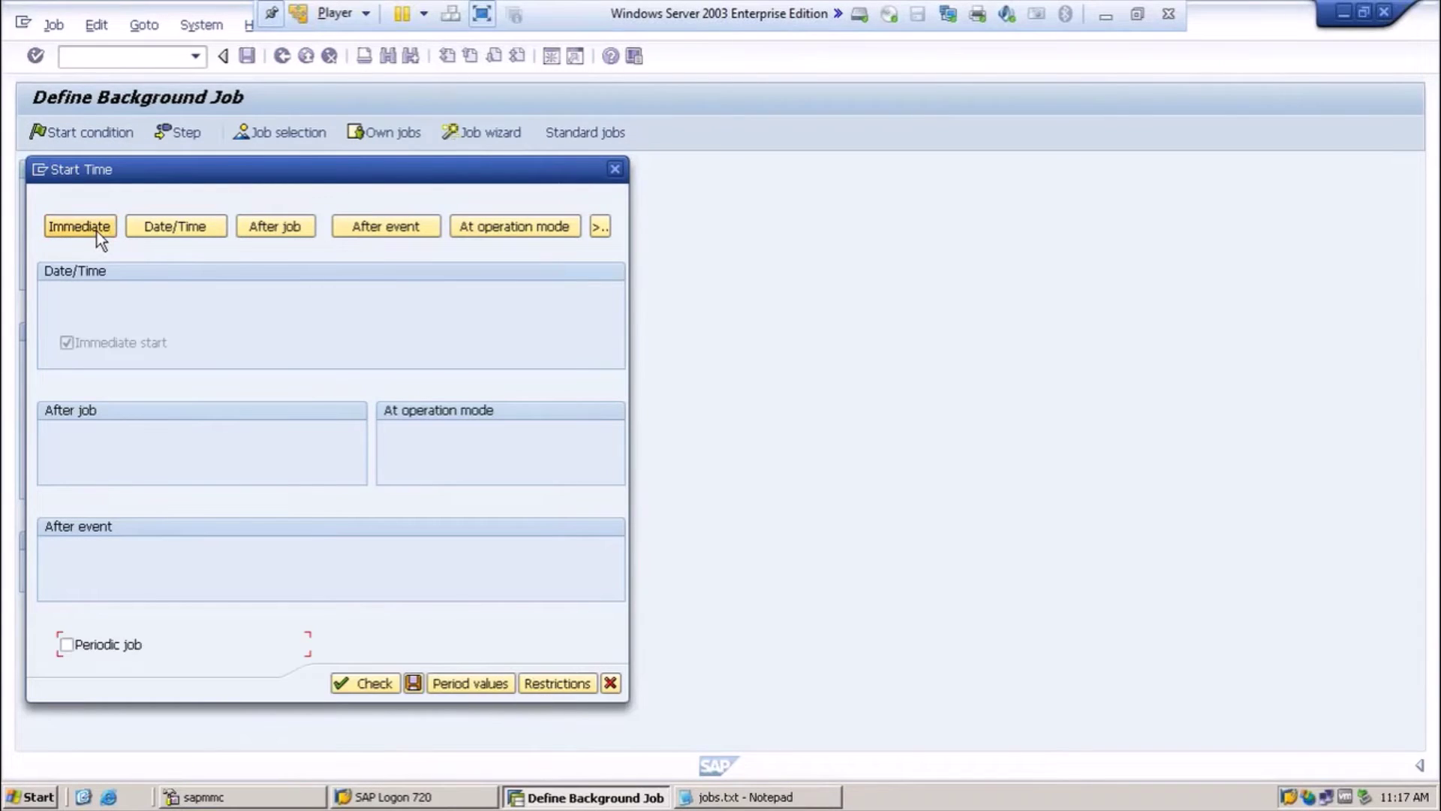
{"action": "left_click", "coordinate": [414, 683]}
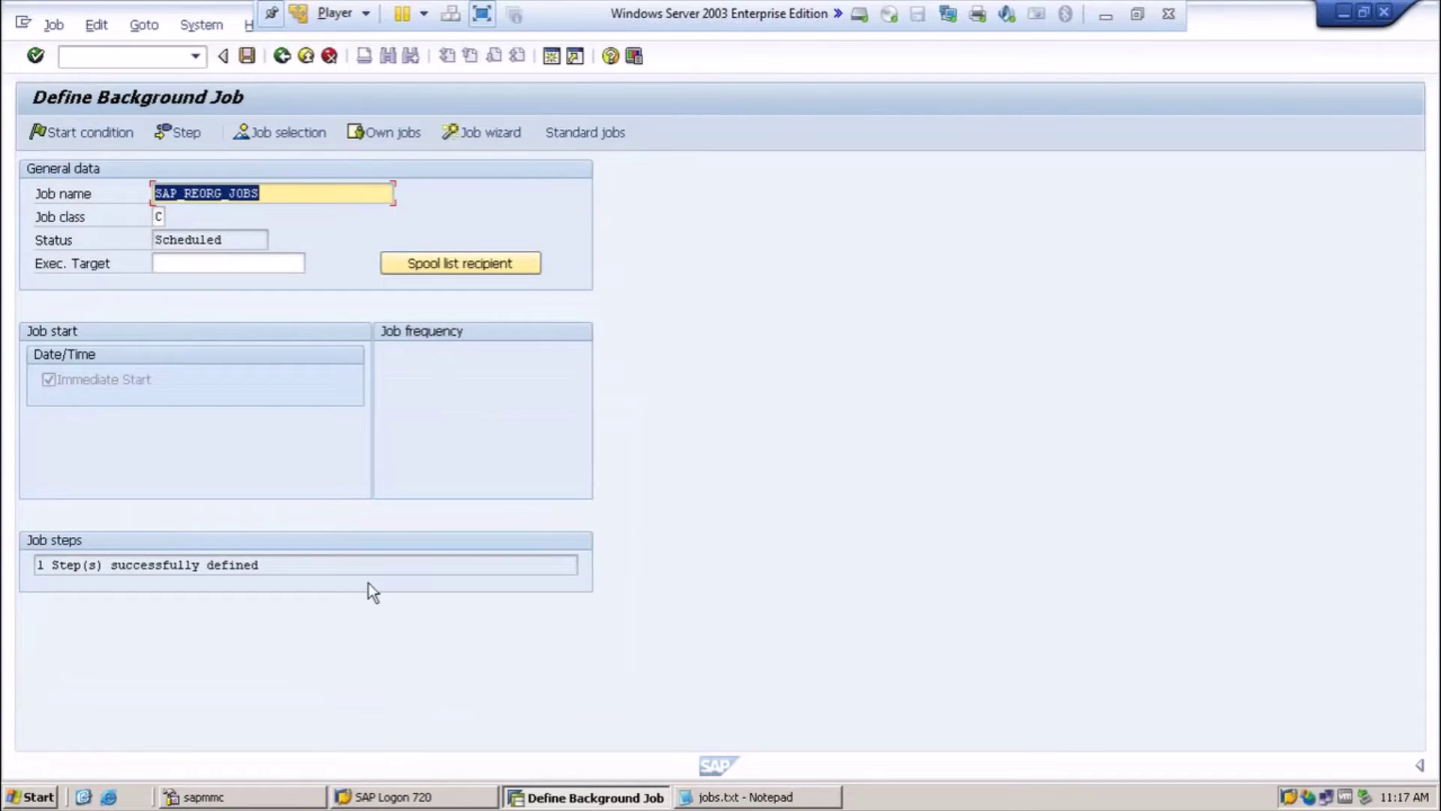
{"action": "left_click", "coordinate": [249, 60]}
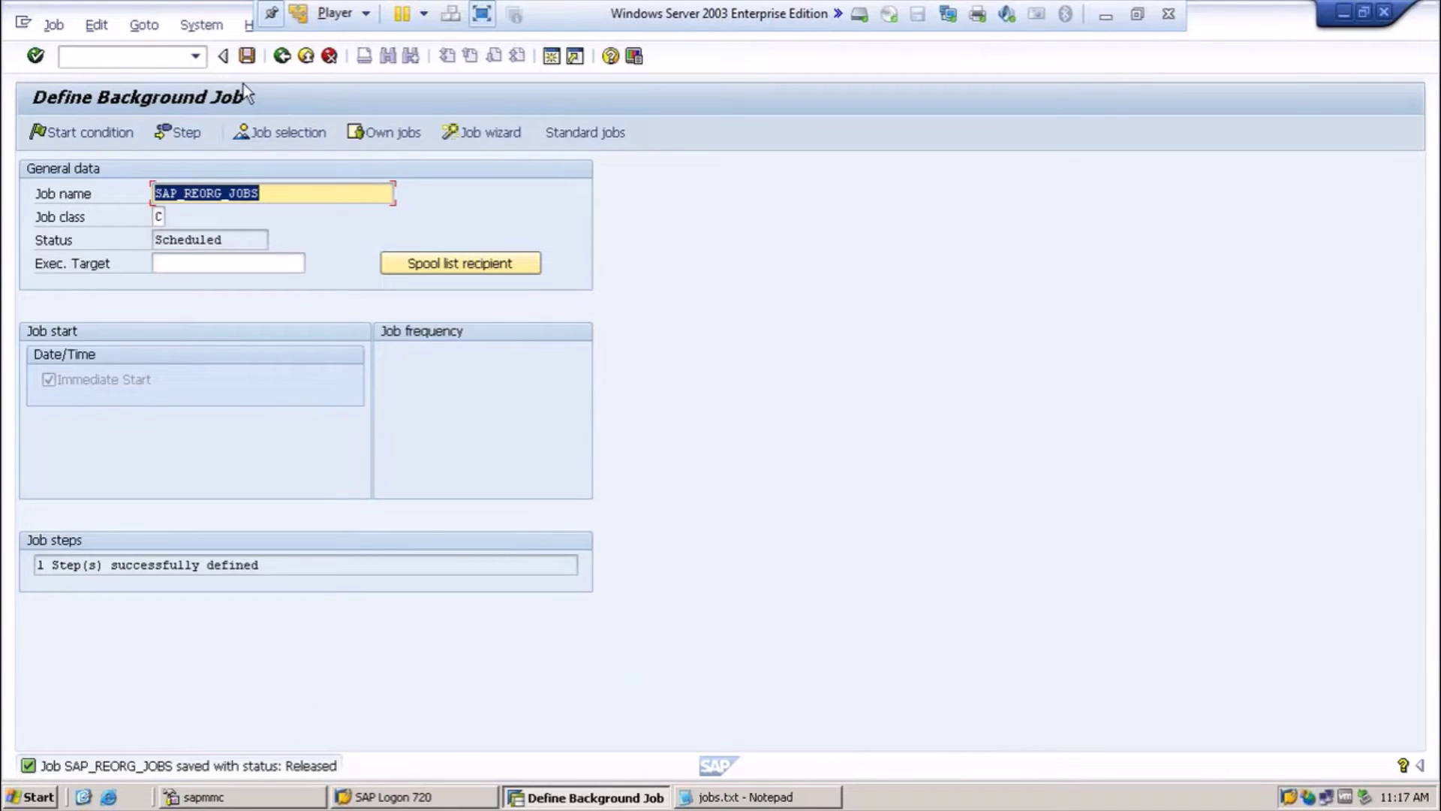
{"action": "left_click", "coordinate": [160, 59]}
Run SM37 with job name and user name set to * and execute the selection
{"action": "type", "text": "/n"}
{"action": "key", "text": "Return"}
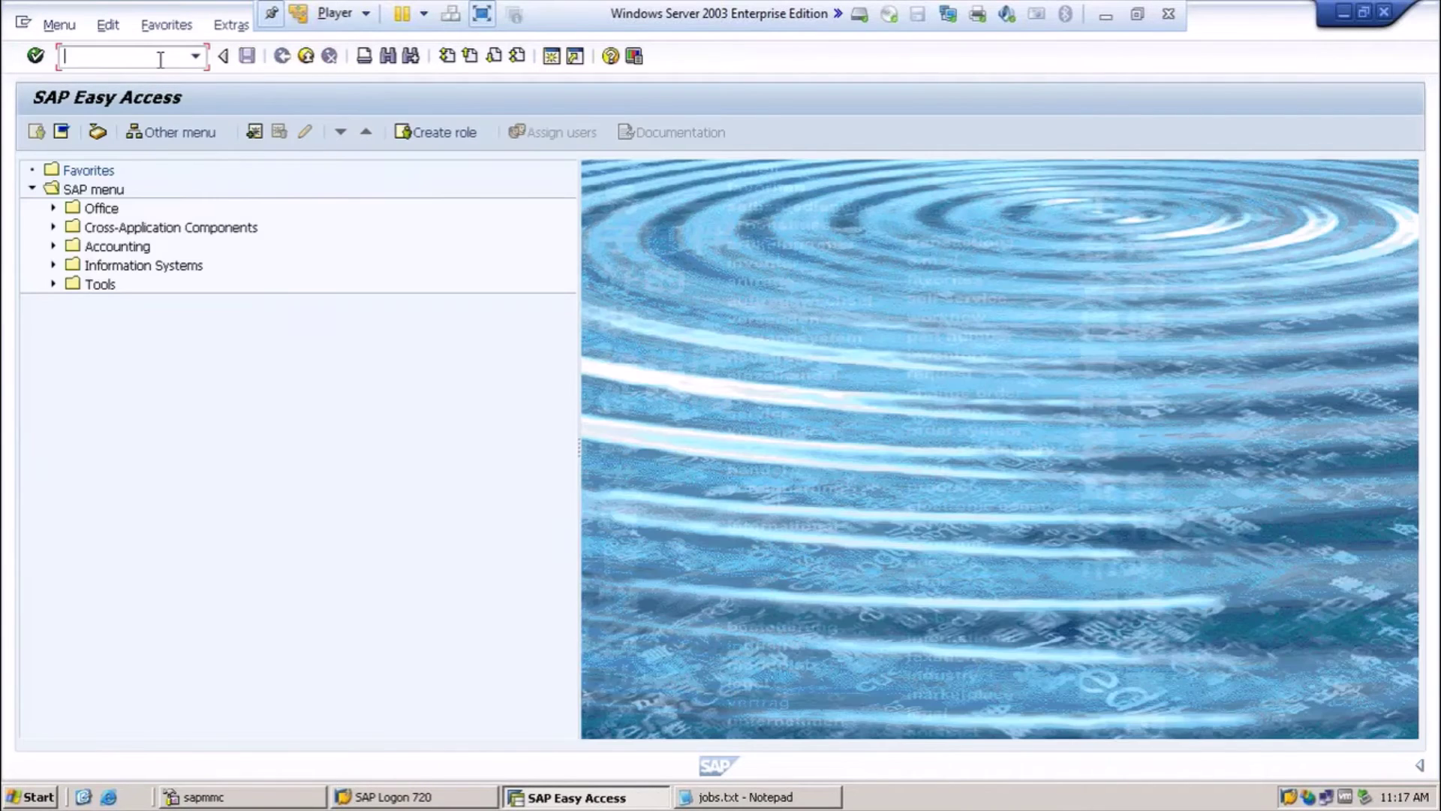
{"action": "type", "text": "sm37"}
{"action": "key", "text": "Return"}
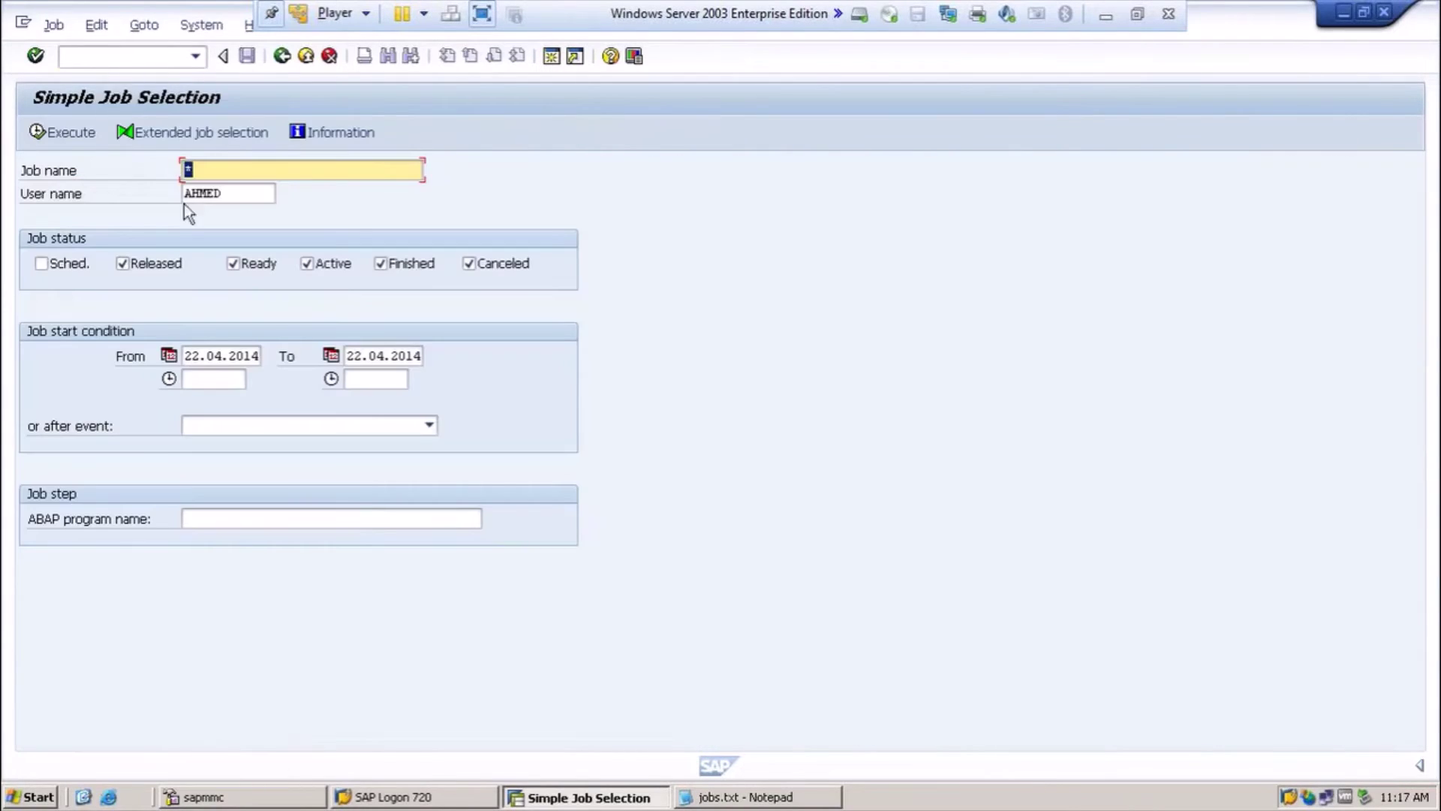
{"action": "key", "text": "Tab"}
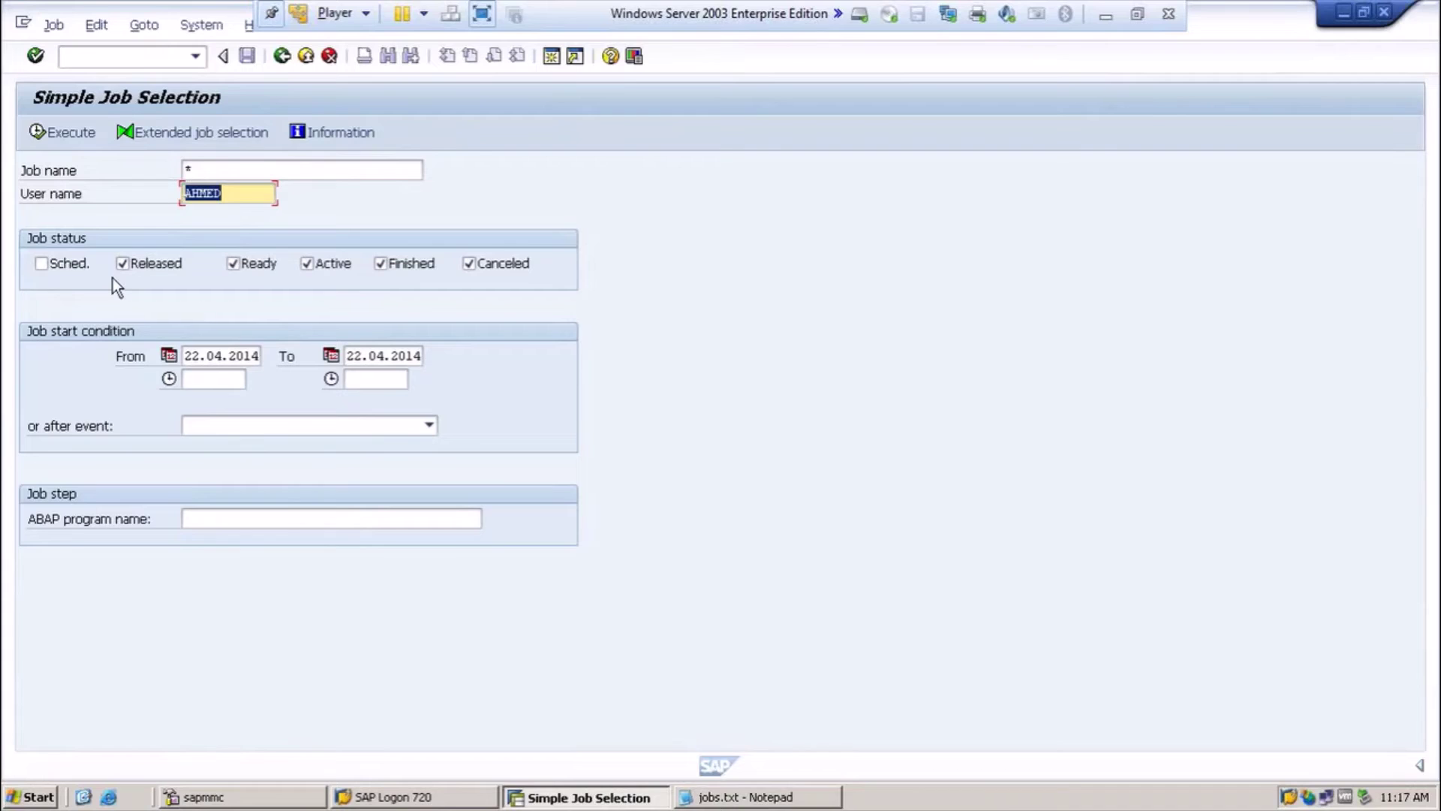
{"action": "type", "text": "*"}
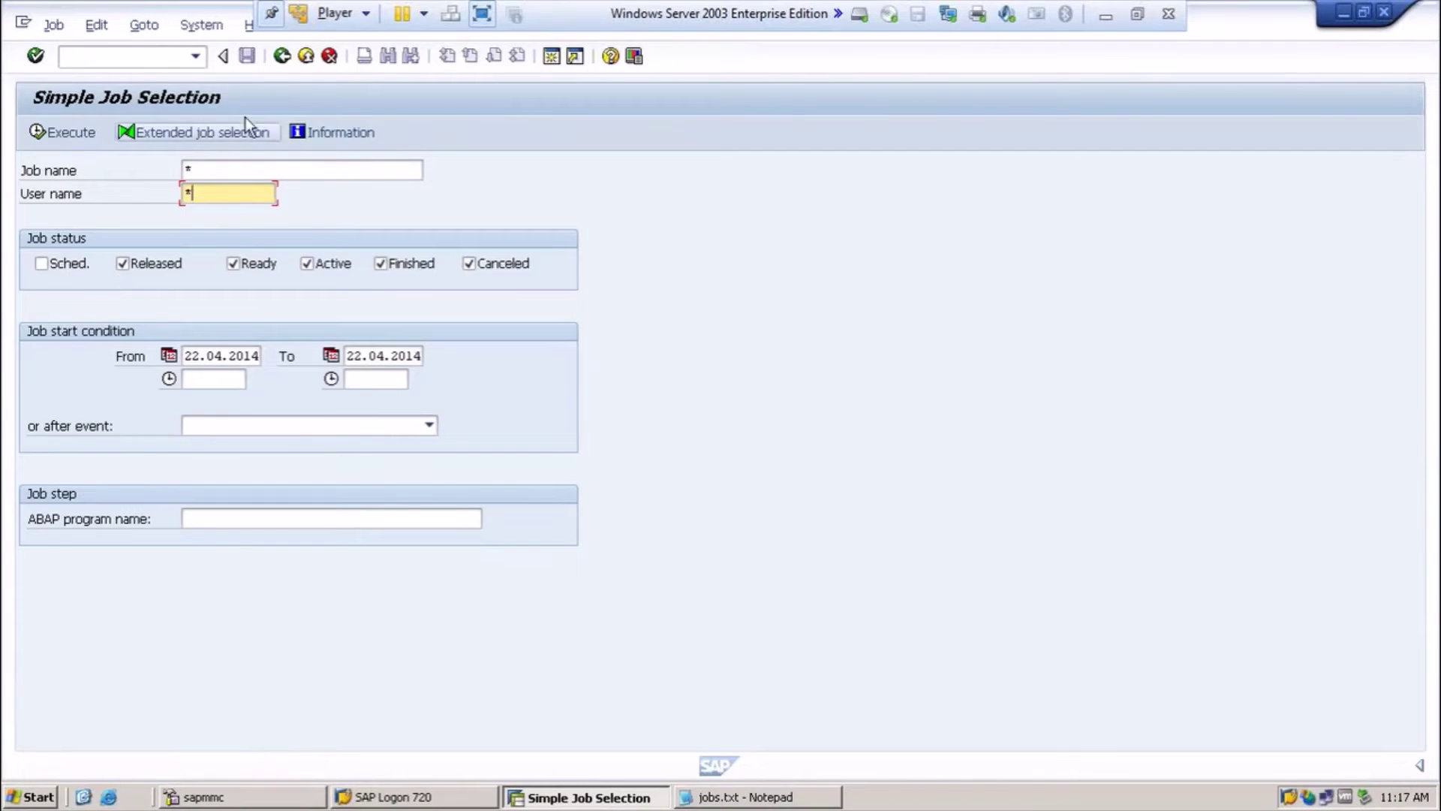
{"action": "left_click", "coordinate": [85, 131]}
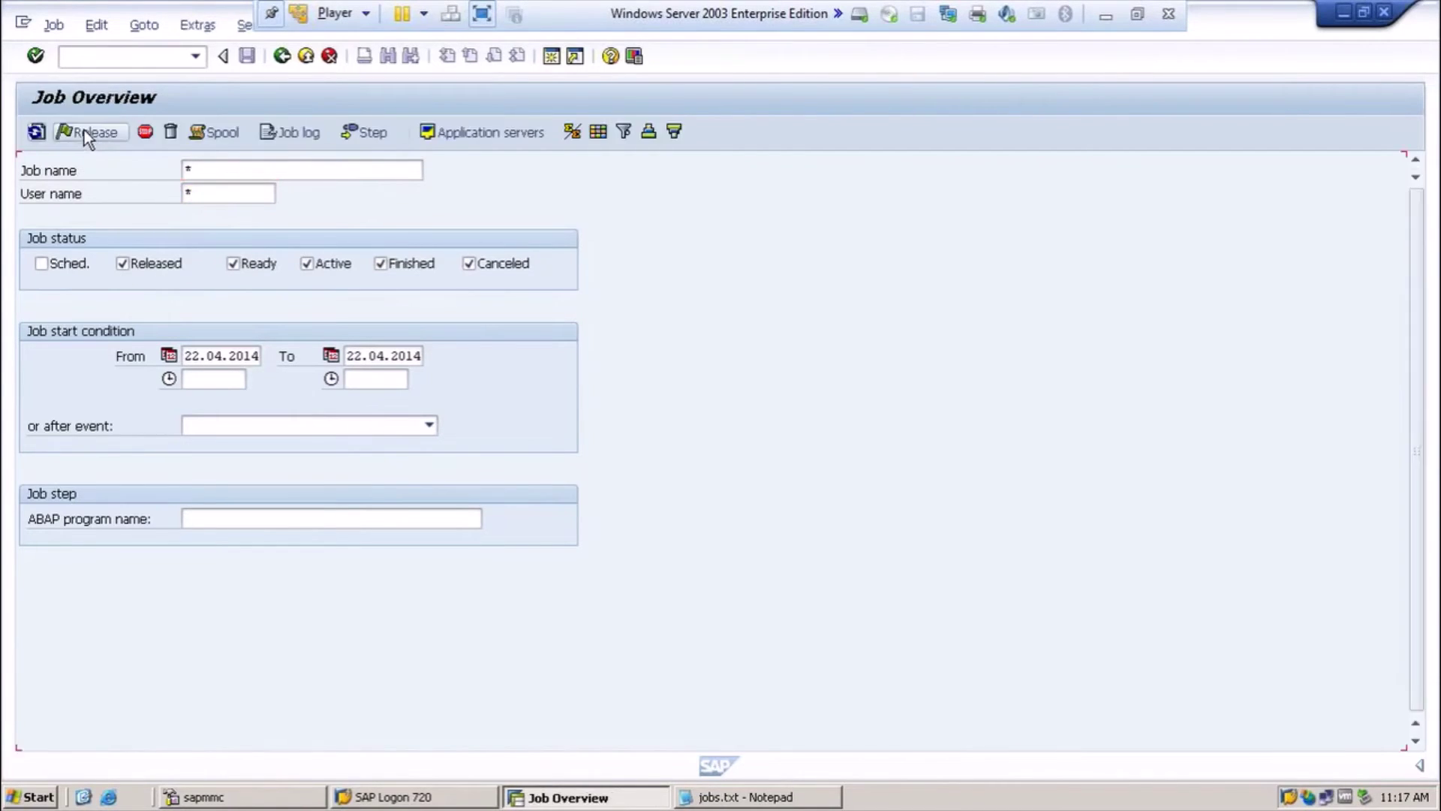